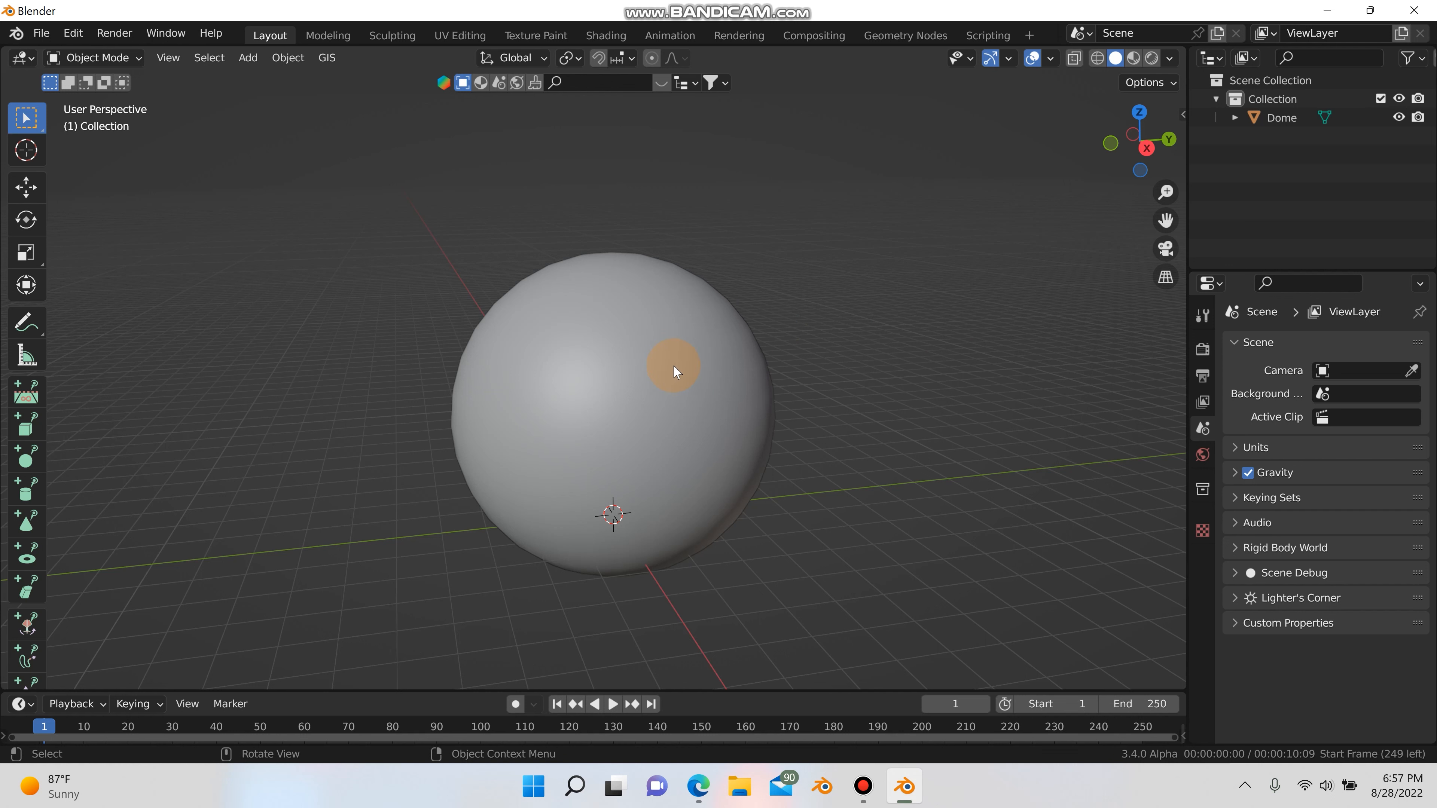
Delete the faces of the outer sphere from the Dome mesh, using a linked selection in Edit Mode.
{"action": "scroll", "coordinate": [673, 366], "scroll_direction": "down", "scroll_amount": 1}
{"action": "scroll", "coordinate": [674, 371], "scroll_direction": "up", "scroll_amount": 1}
{"action": "mouse_move", "coordinate": [674, 375]}
{"action": "middle_mouse_down"}
{"action": "mouse_move", "coordinate": [682, 395]}
{"action": "mouse_move", "coordinate": [622, 348]}
{"action": "mouse_move", "coordinate": [652, 371]}
{"action": "middle_mouse_up"}
{"action": "scroll", "coordinate": [675, 381], "scroll_direction": "up", "scroll_amount": 1}
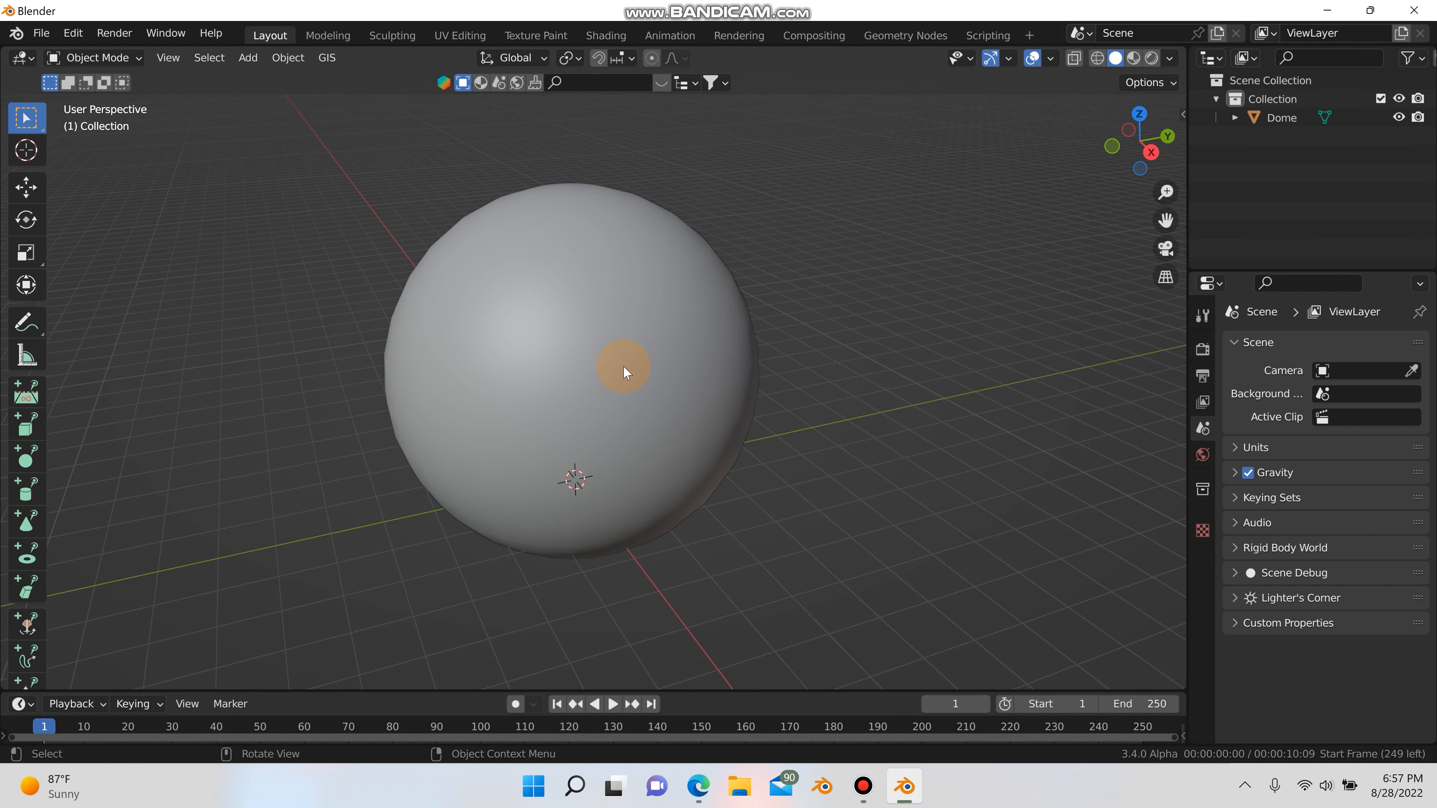
{"action": "left_click", "coordinate": [624, 345]}
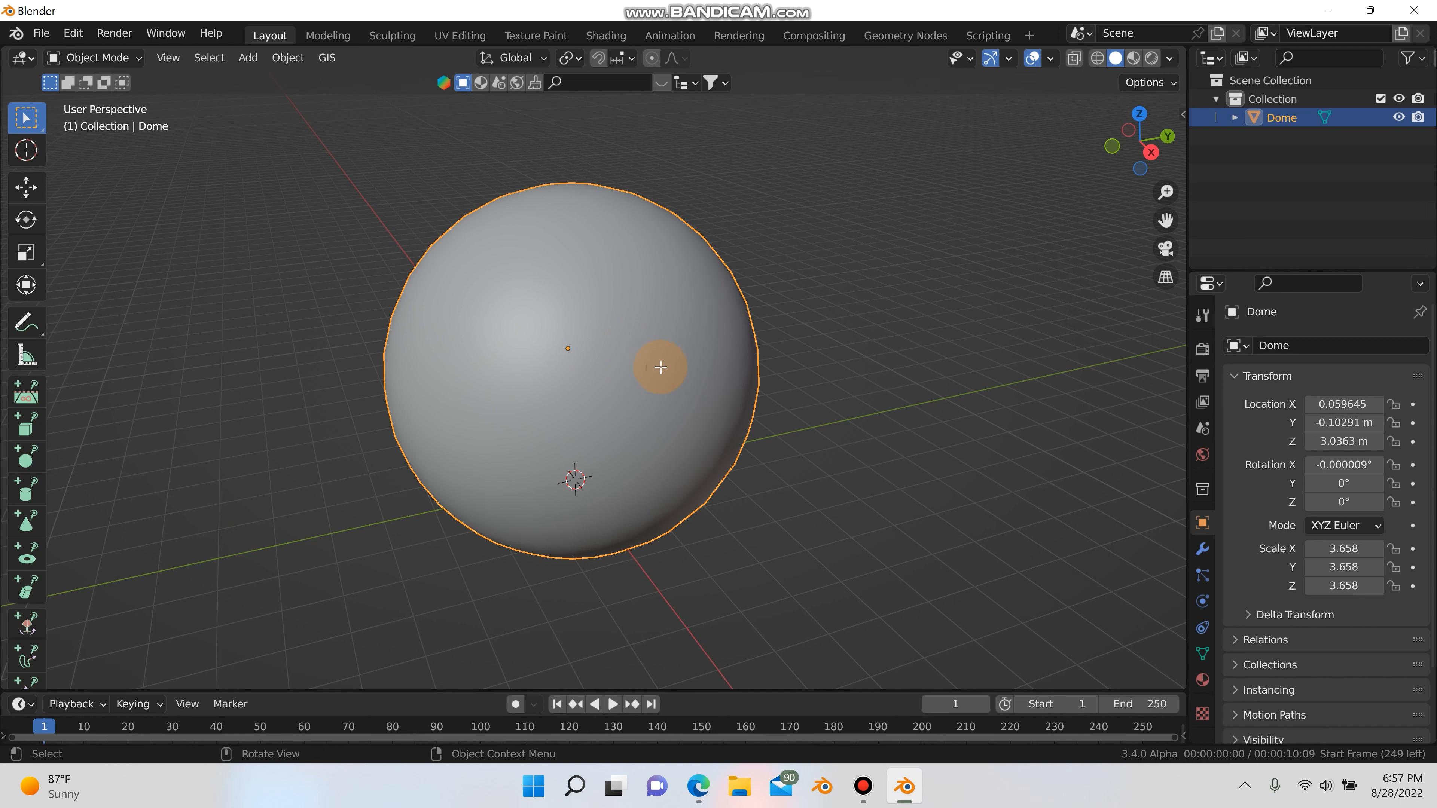
{"action": "key", "text": "Tab"}
{"action": "key", "text": "3"}
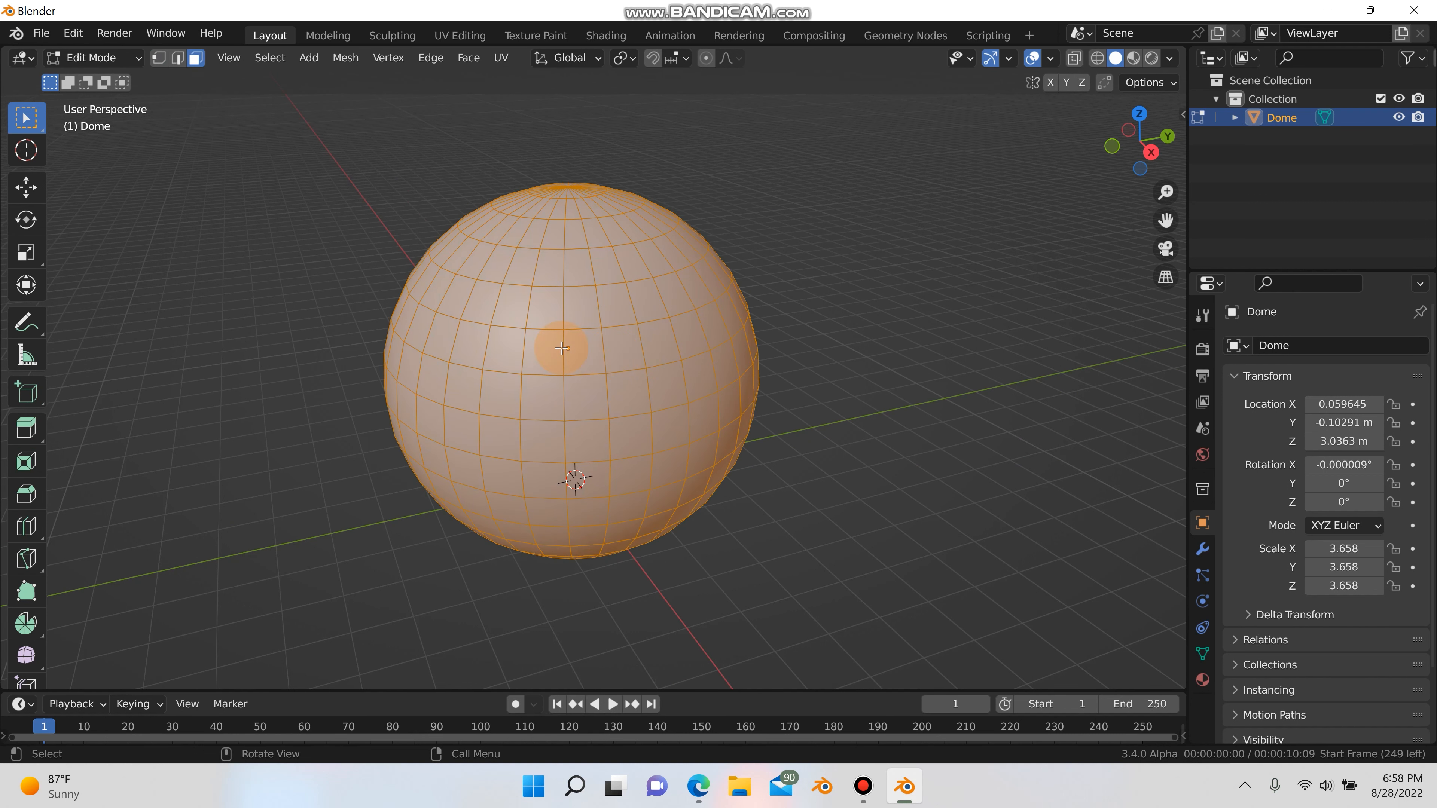
{"action": "left_click", "coordinate": [581, 346]}
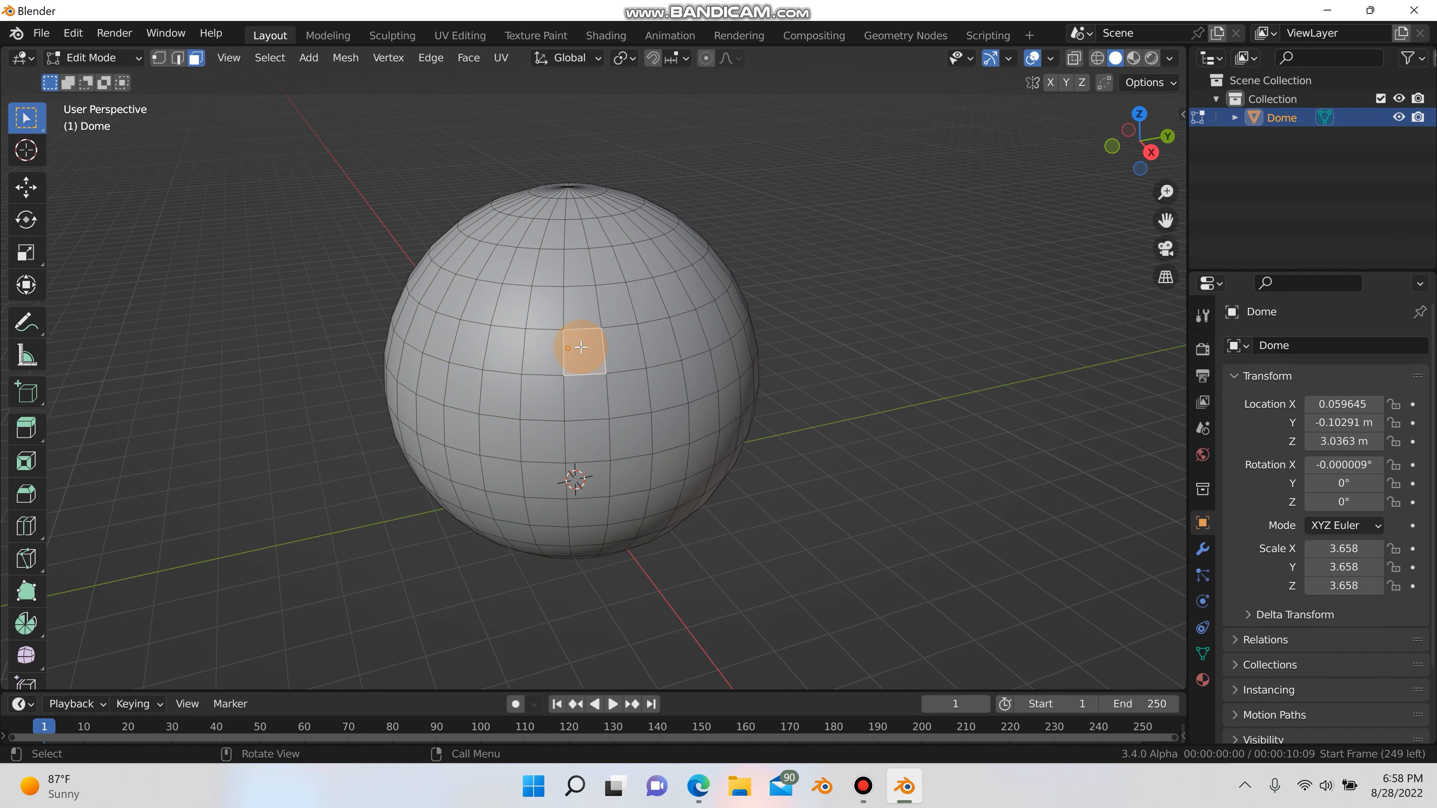
{"action": "key", "text": "ctrl+l"}
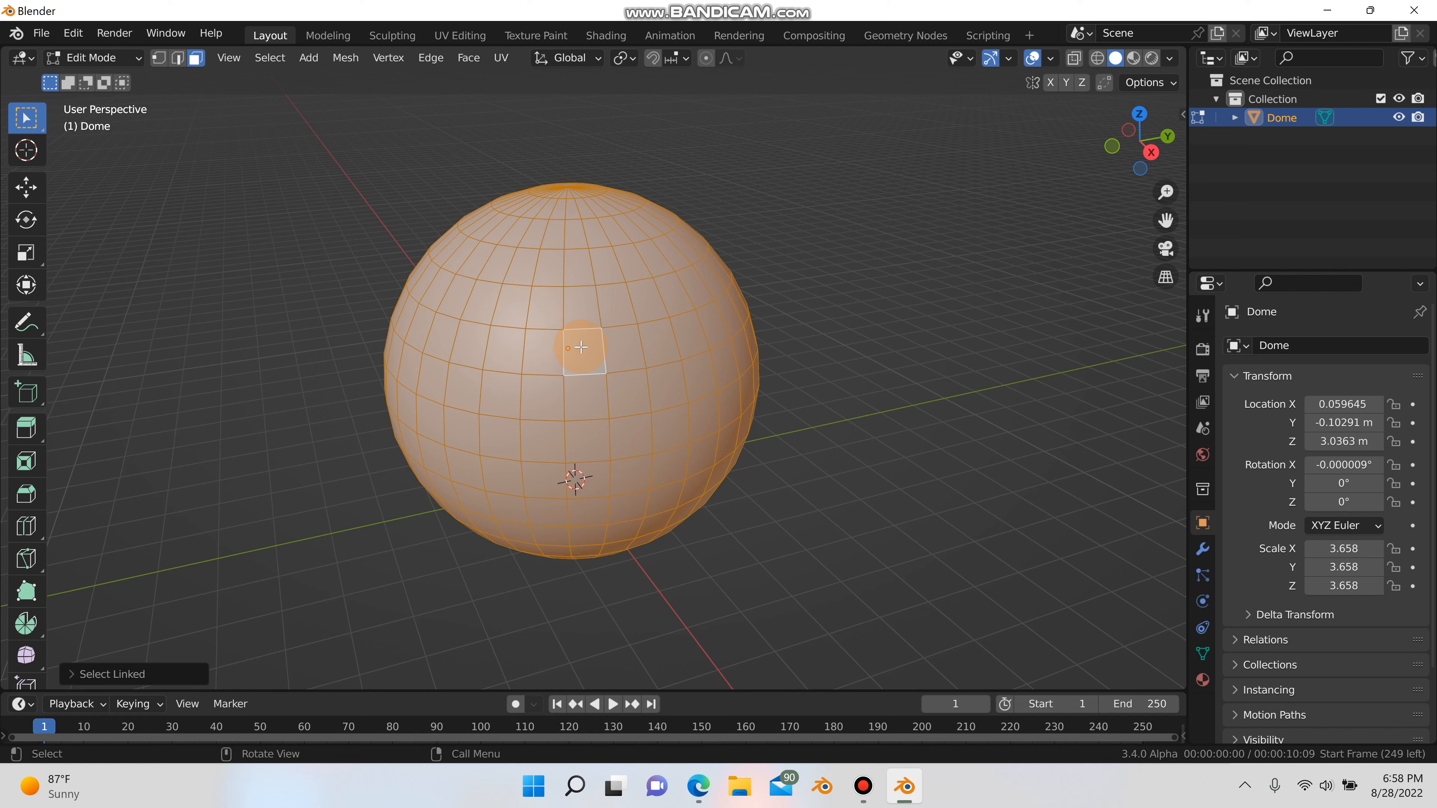
{"action": "key", "text": "x"}
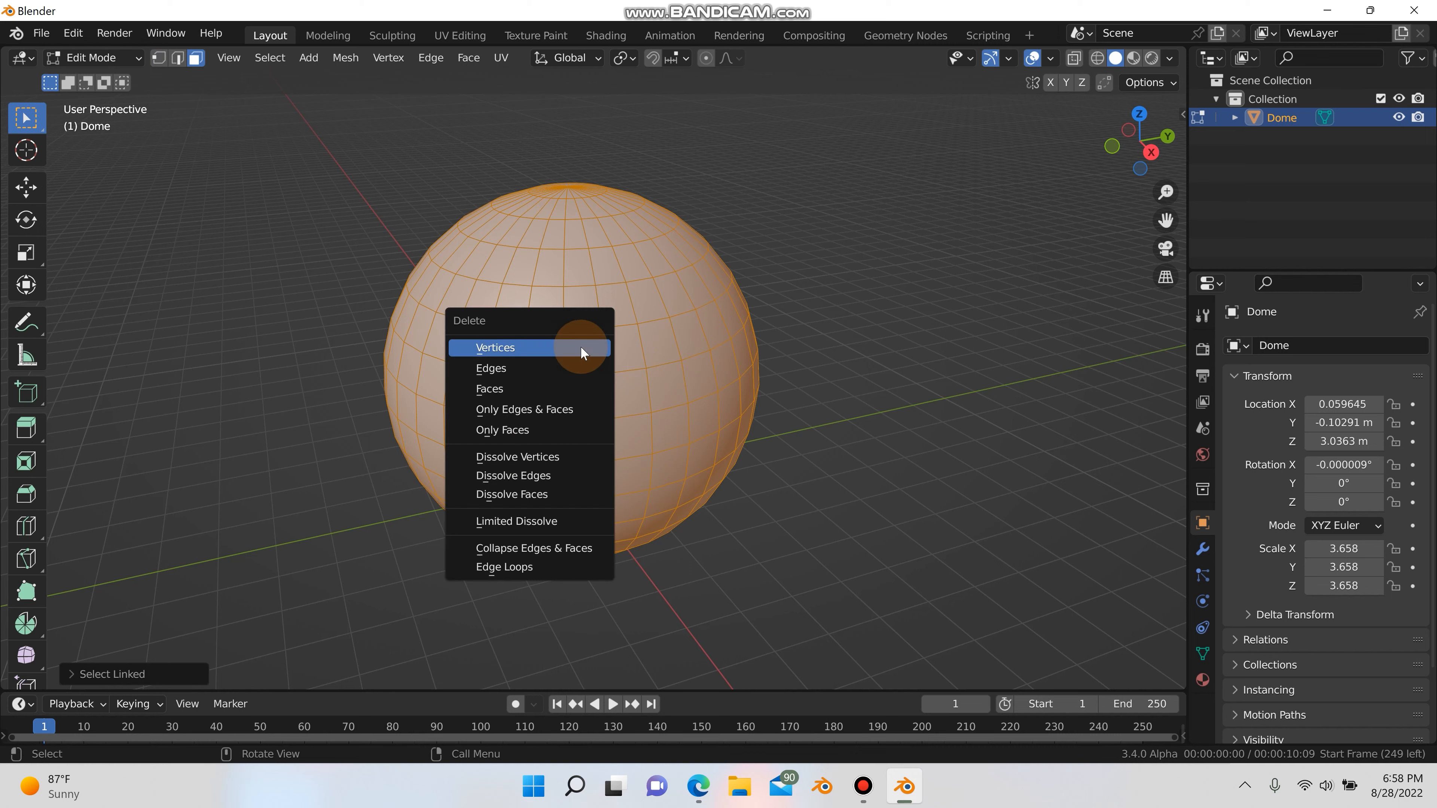
{"action": "left_click", "coordinate": [517, 387]}
{"action": "key", "text": "Tab"}
{"action": "scroll", "coordinate": [694, 415], "scroll_direction": "up", "scroll_amount": 2}
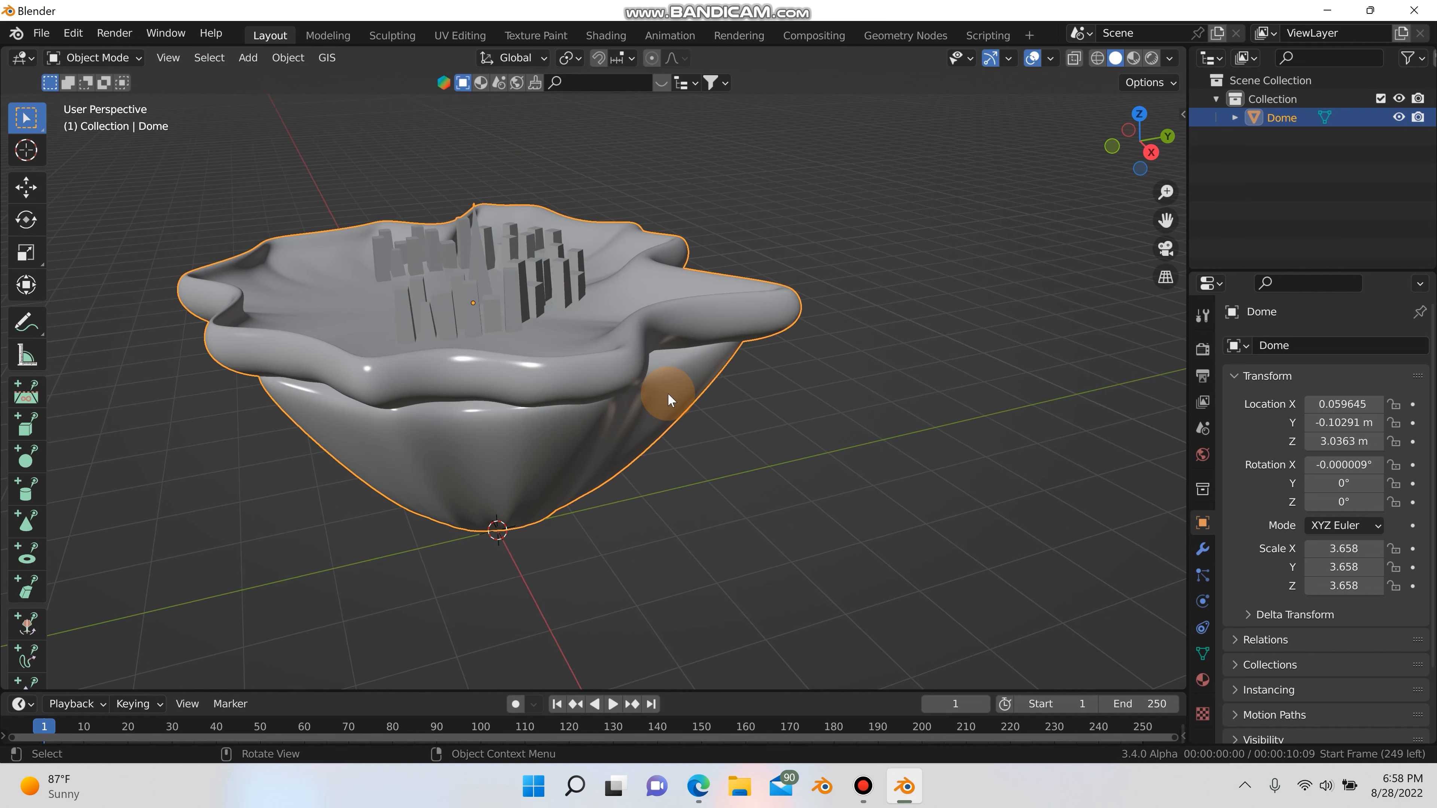
{"action": "scroll", "coordinate": [657, 402], "scroll_direction": "up", "scroll_amount": 2}
{"action": "middle_click_drag", "start_coordinate": [717, 443], "coordinate": [716, 442]}
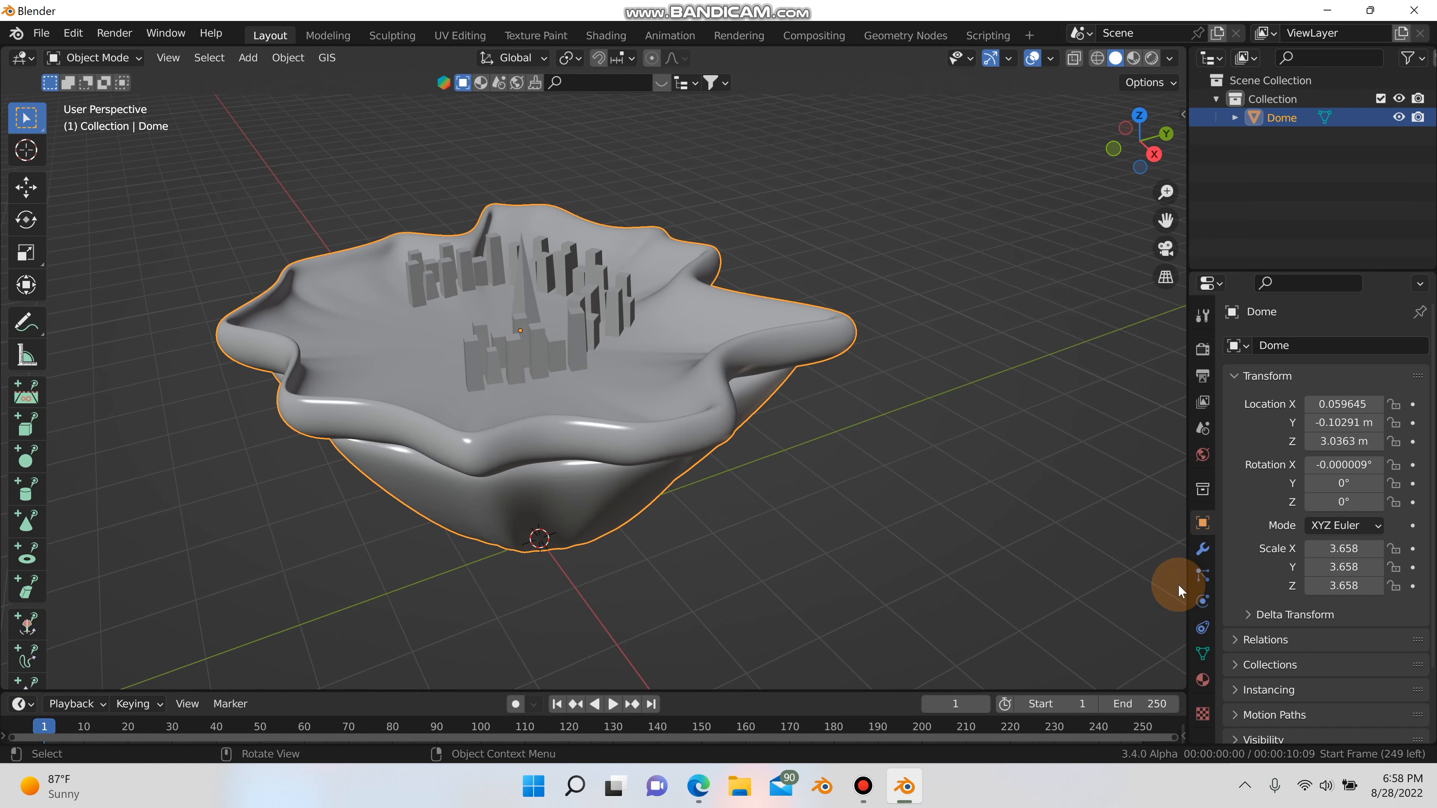
Try removing the Glass, Dirt and Ground material slots from the Dome object.
{"action": "left_click", "coordinate": [1202, 679]}
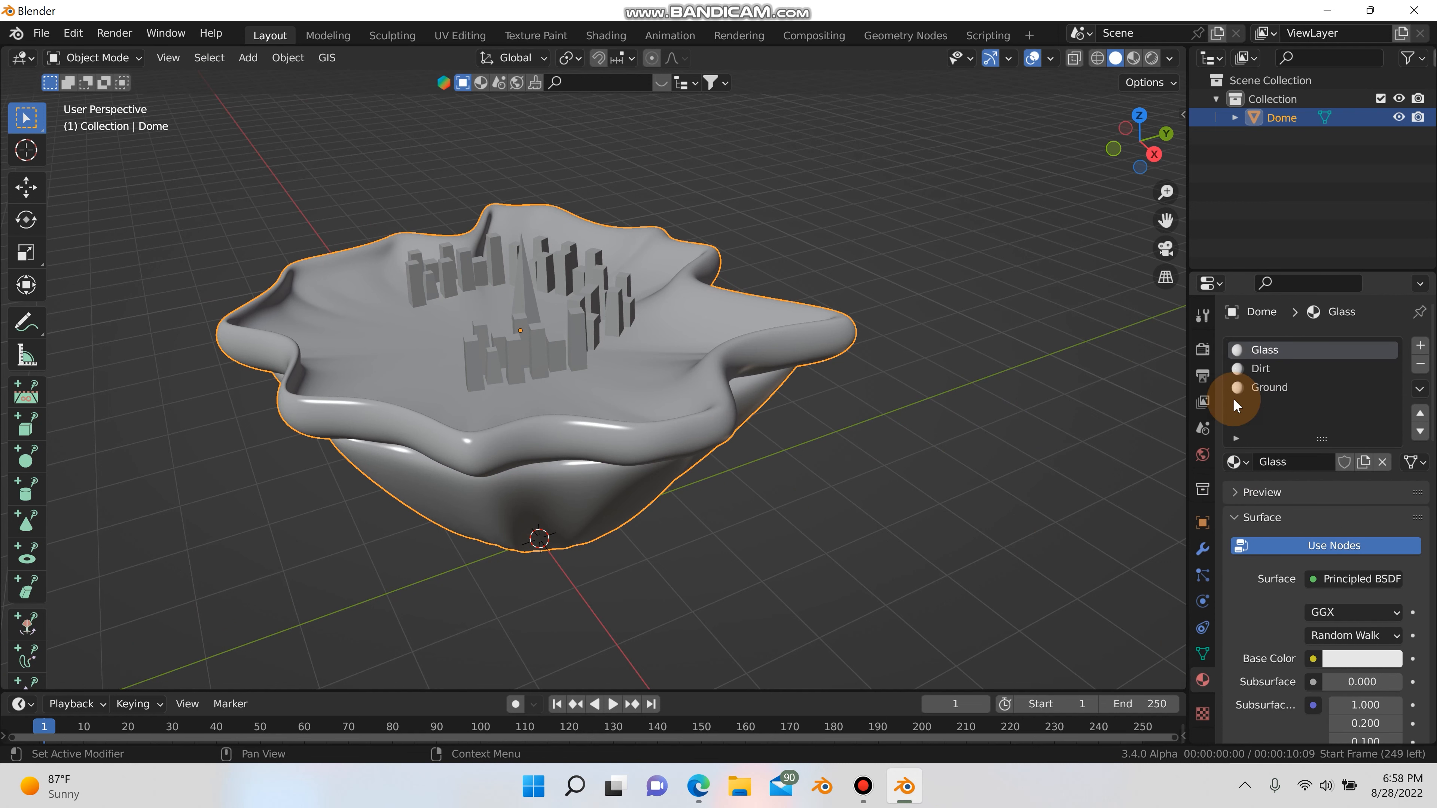
{"action": "left_click", "coordinate": [1420, 363]}
{"action": "left_click", "coordinate": [1420, 362]}
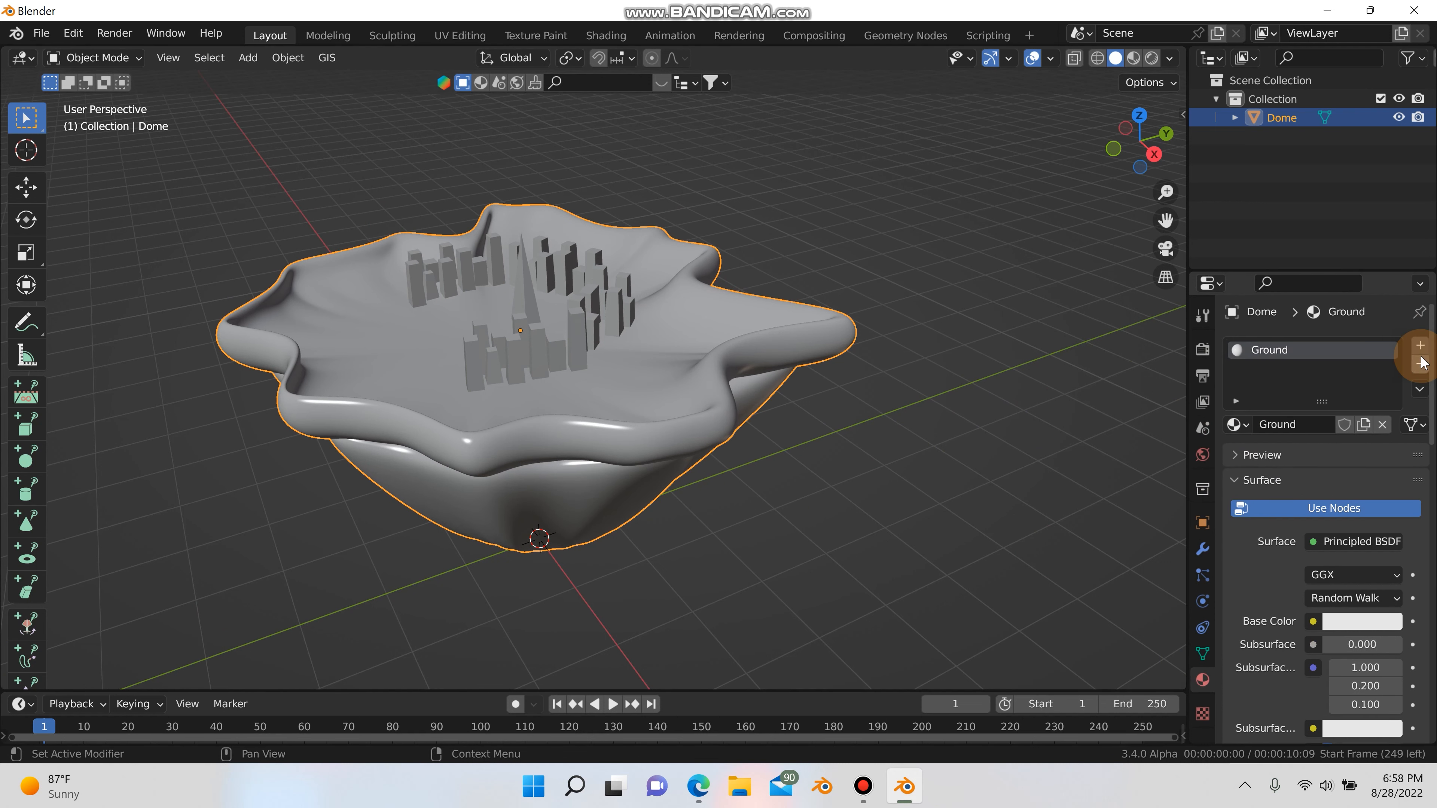
{"action": "left_click", "coordinate": [1420, 363]}
{"action": "middle_click_drag", "start_coordinate": [972, 428], "coordinate": [902, 314]}
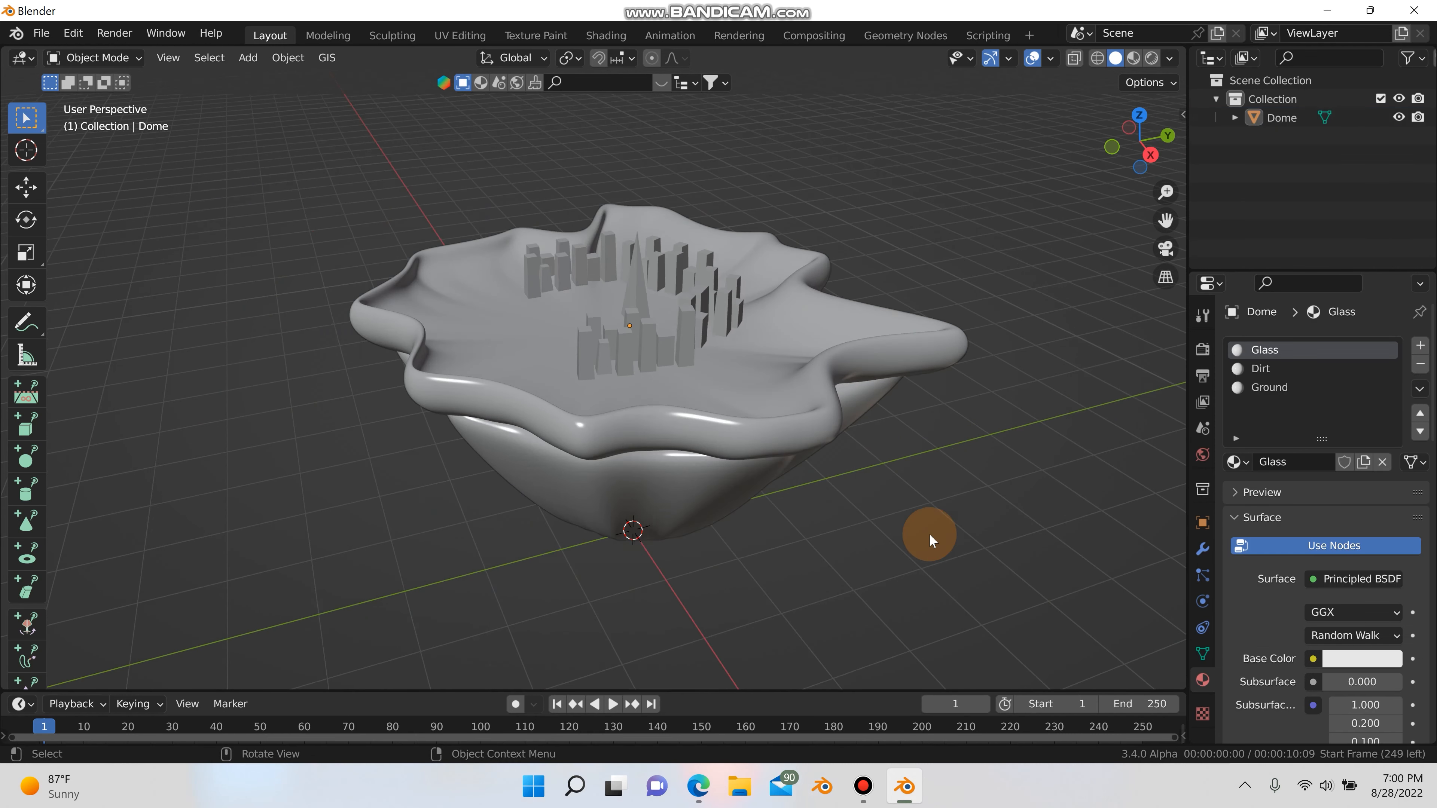
Exclude the collection containing the Dome from the view layer and add a cube mesh to the scene.
{"action": "middle_click_drag", "start_coordinate": [914, 536], "coordinate": [784, 431]}
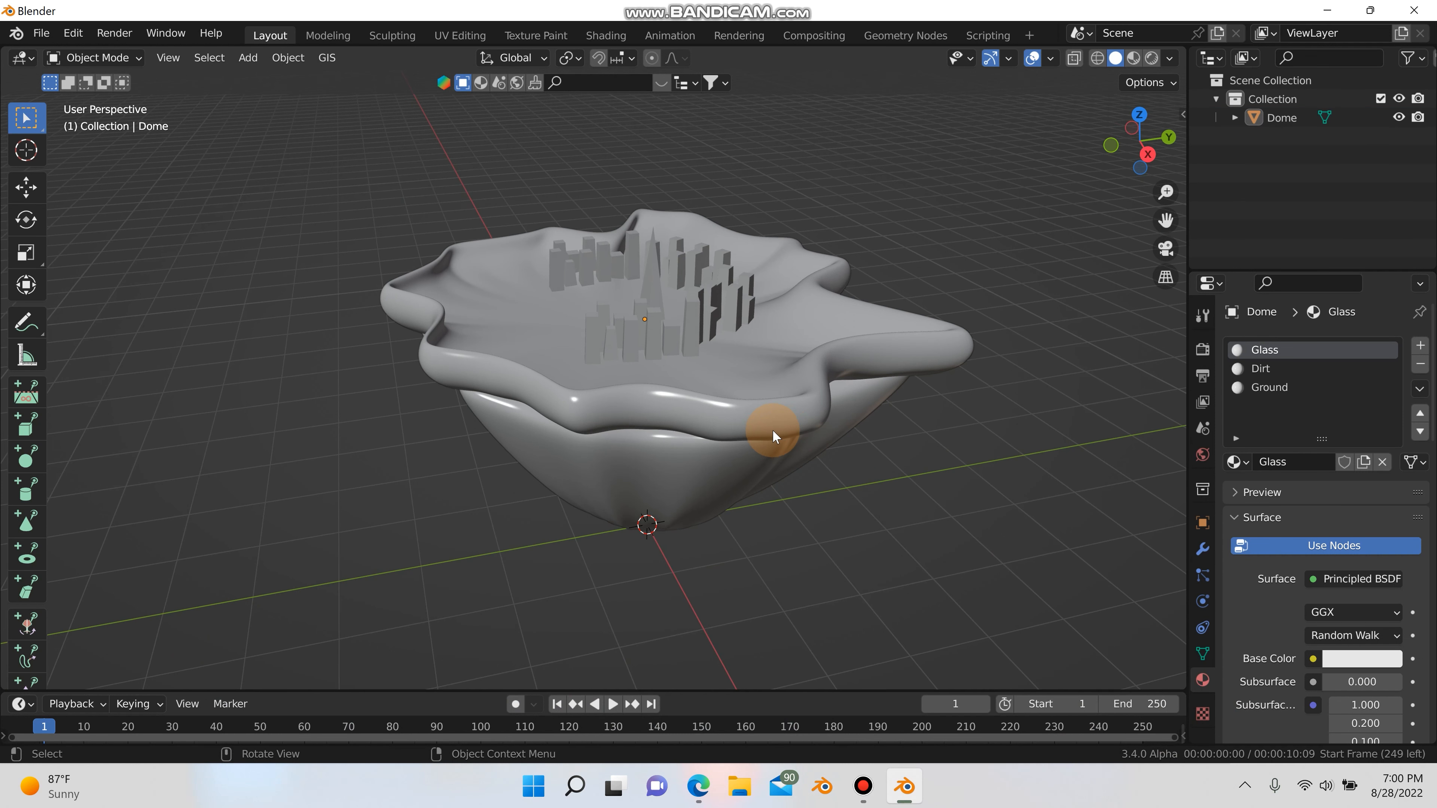
{"action": "left_click", "coordinate": [1381, 100]}
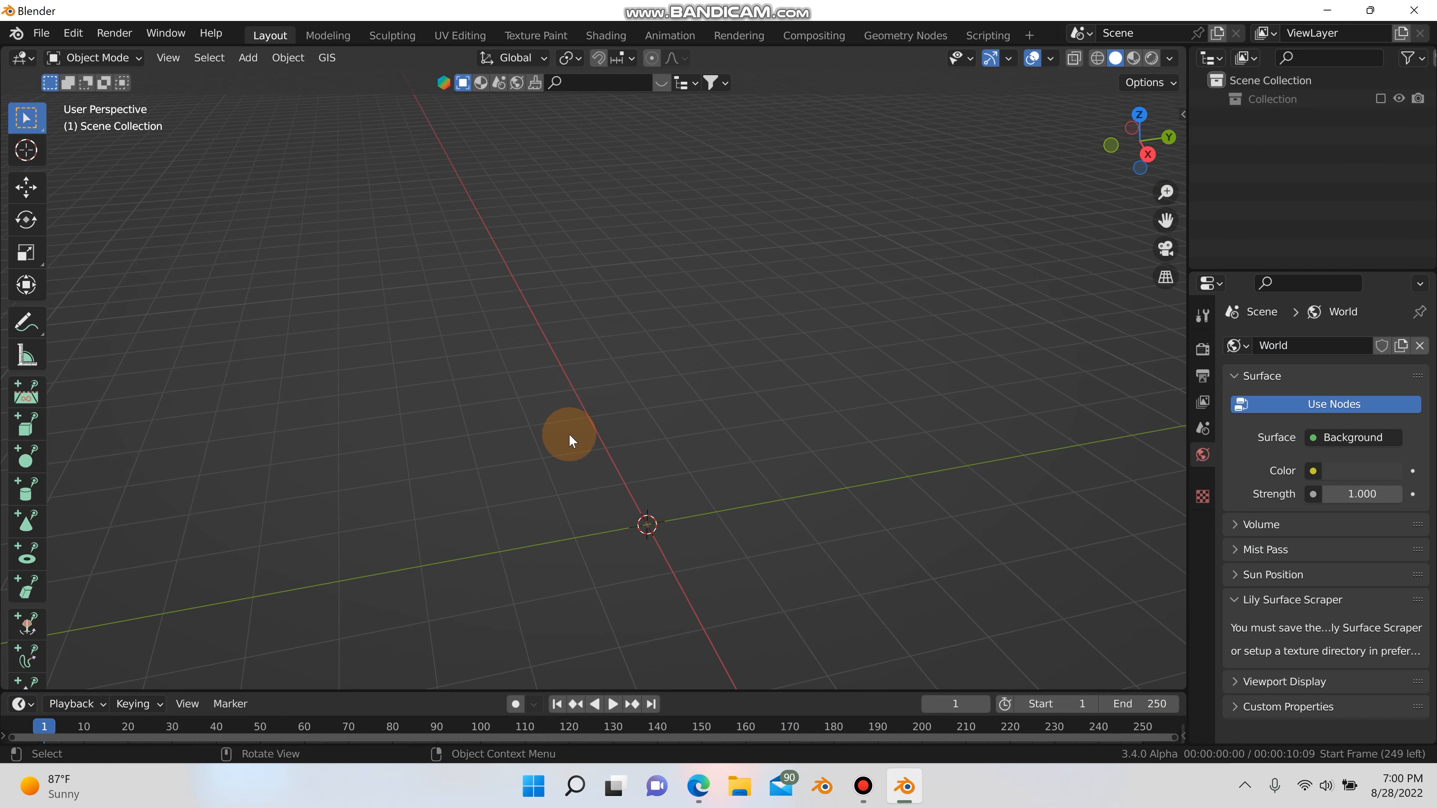
{"action": "middle_click_drag", "start_coordinate": [570, 440], "coordinate": [563, 349], "text": "shift"}
{"action": "key", "text": "shift+a"}
{"action": "mouse_move", "coordinate": [636, 341]}
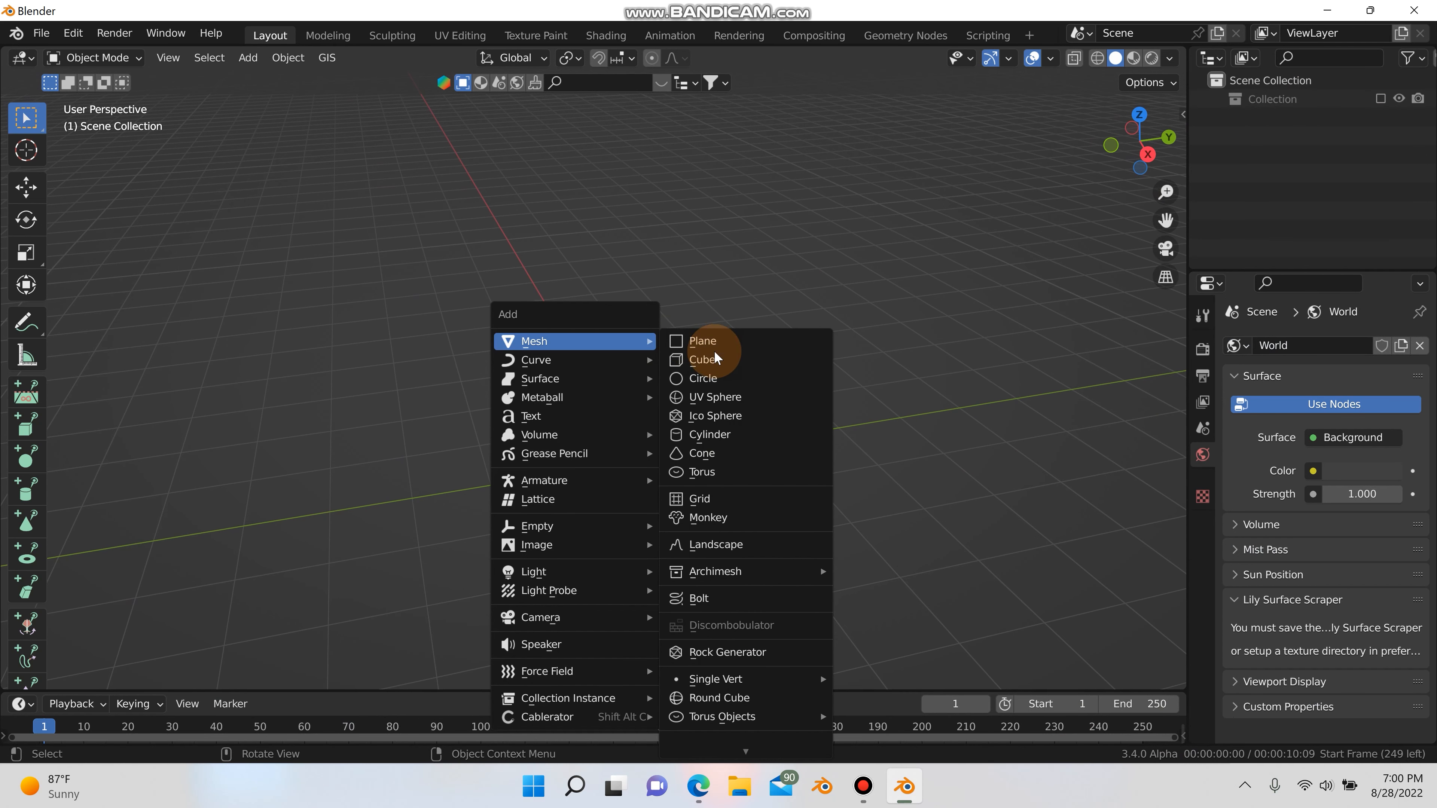
{"action": "left_click", "coordinate": [715, 360]}
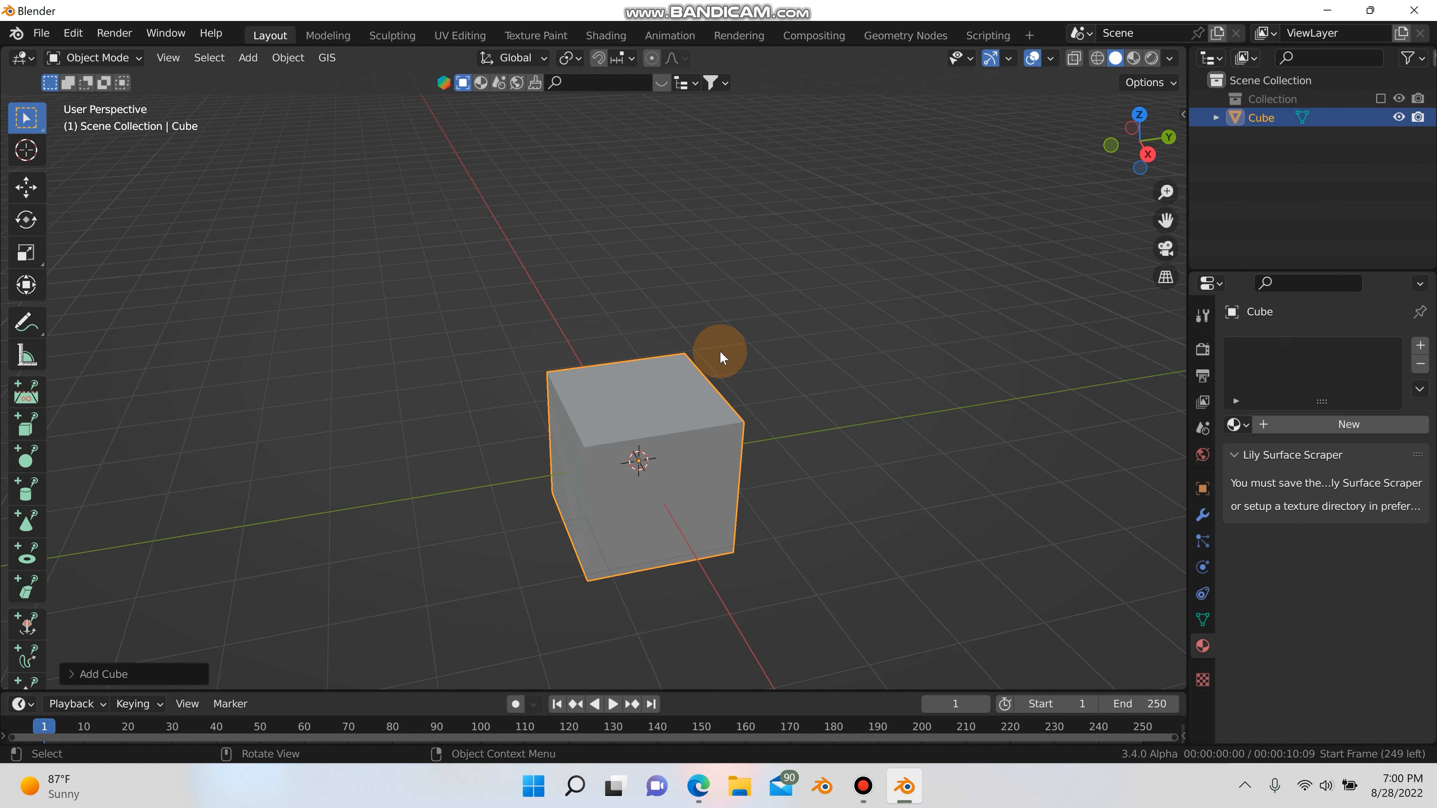
Create a new geometry node tree on the cube and add an Object Info node below the Group Input node.
{"action": "left_click", "coordinate": [894, 37]}
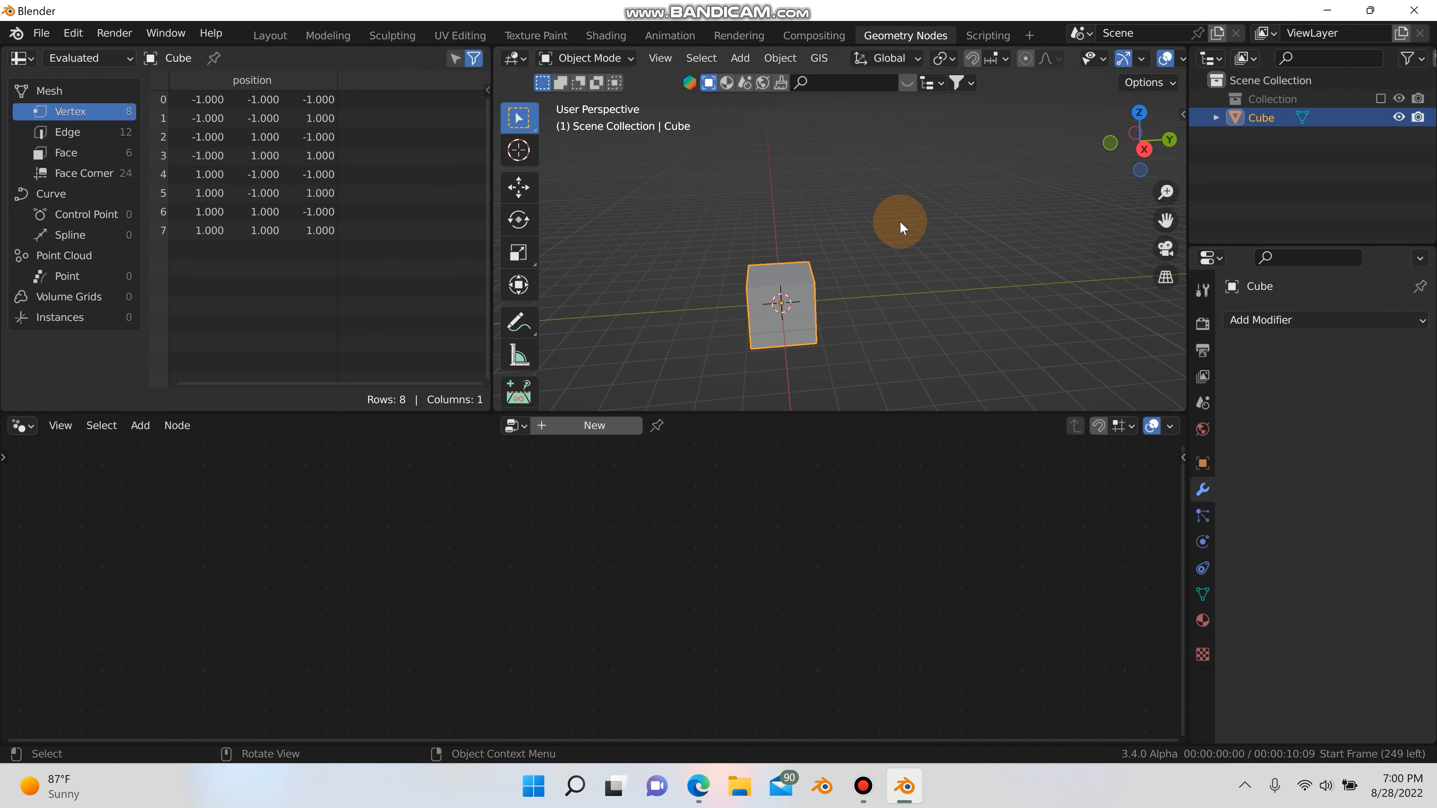
{"action": "left_click", "coordinate": [610, 432]}
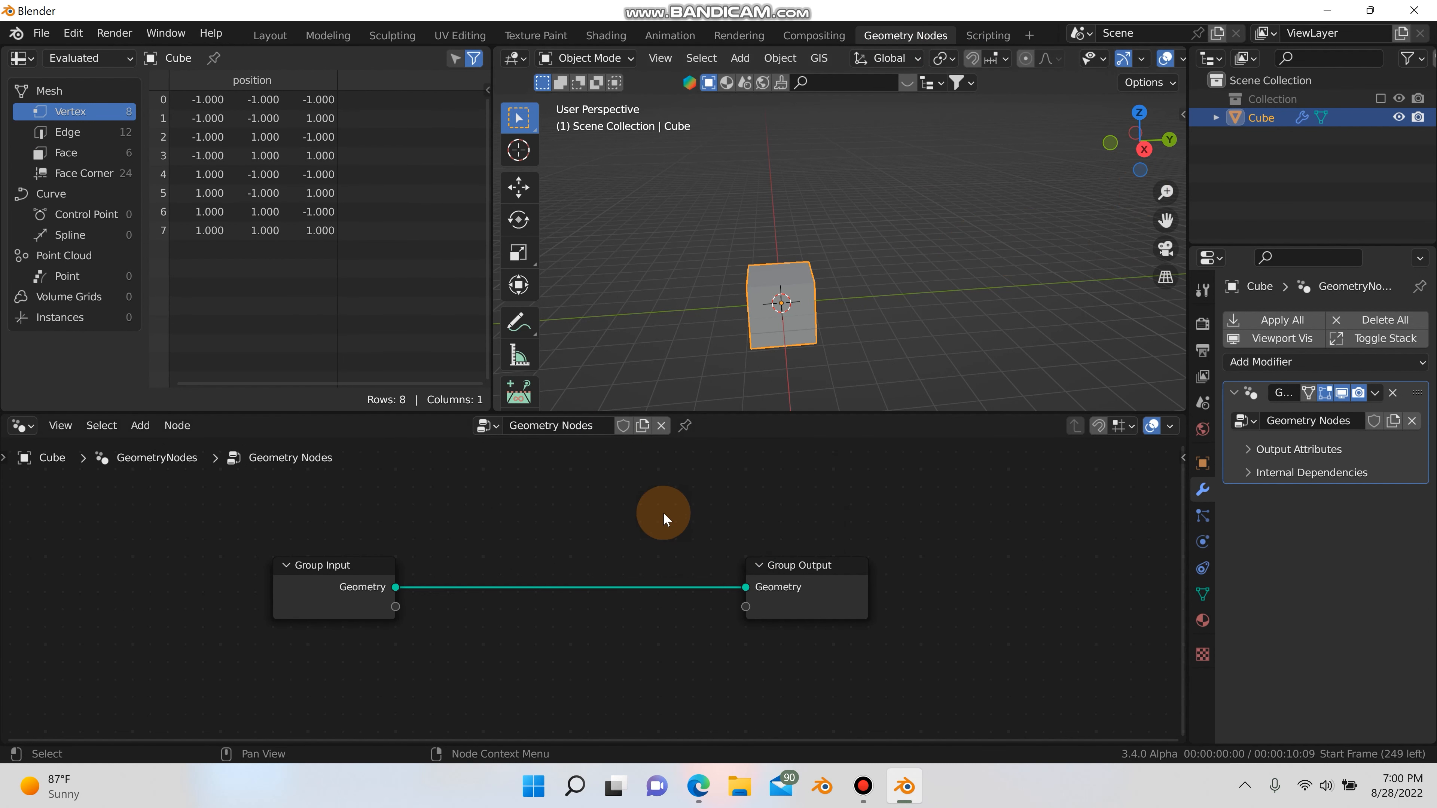
{"action": "key", "text": "shift+a"}
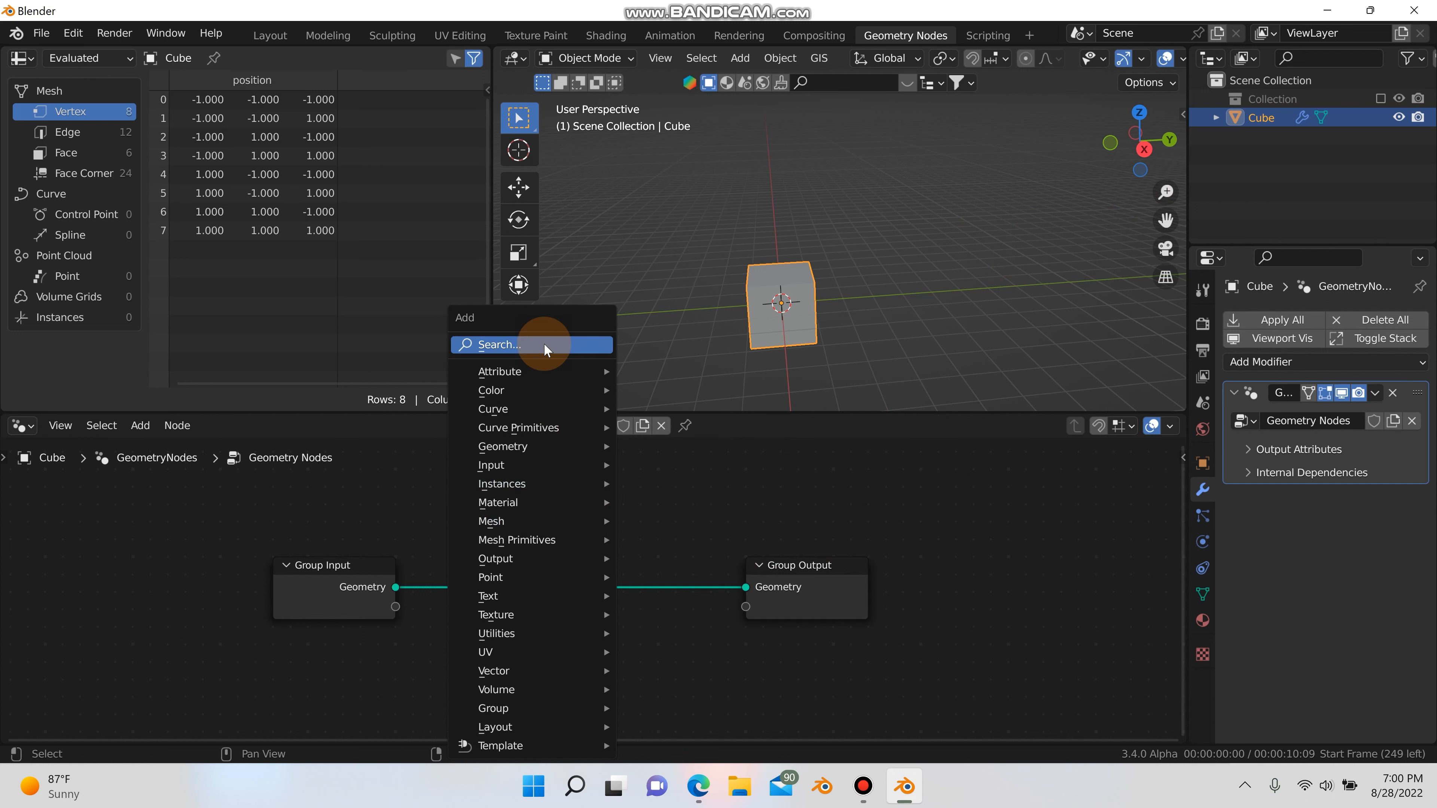
{"action": "left_click", "coordinate": [543, 343]}
{"action": "type", "text": "objec"}
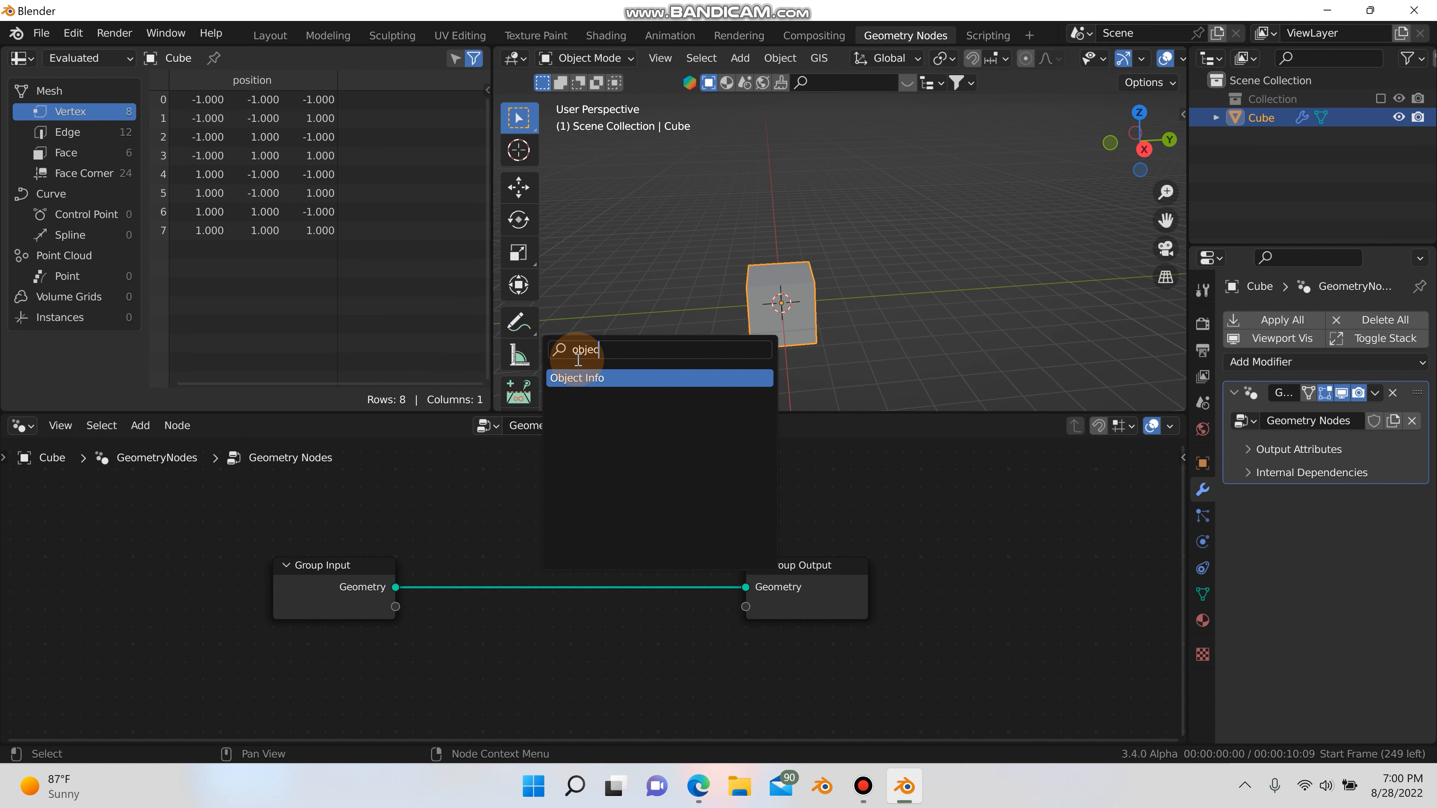
{"action": "key", "text": "Return"}
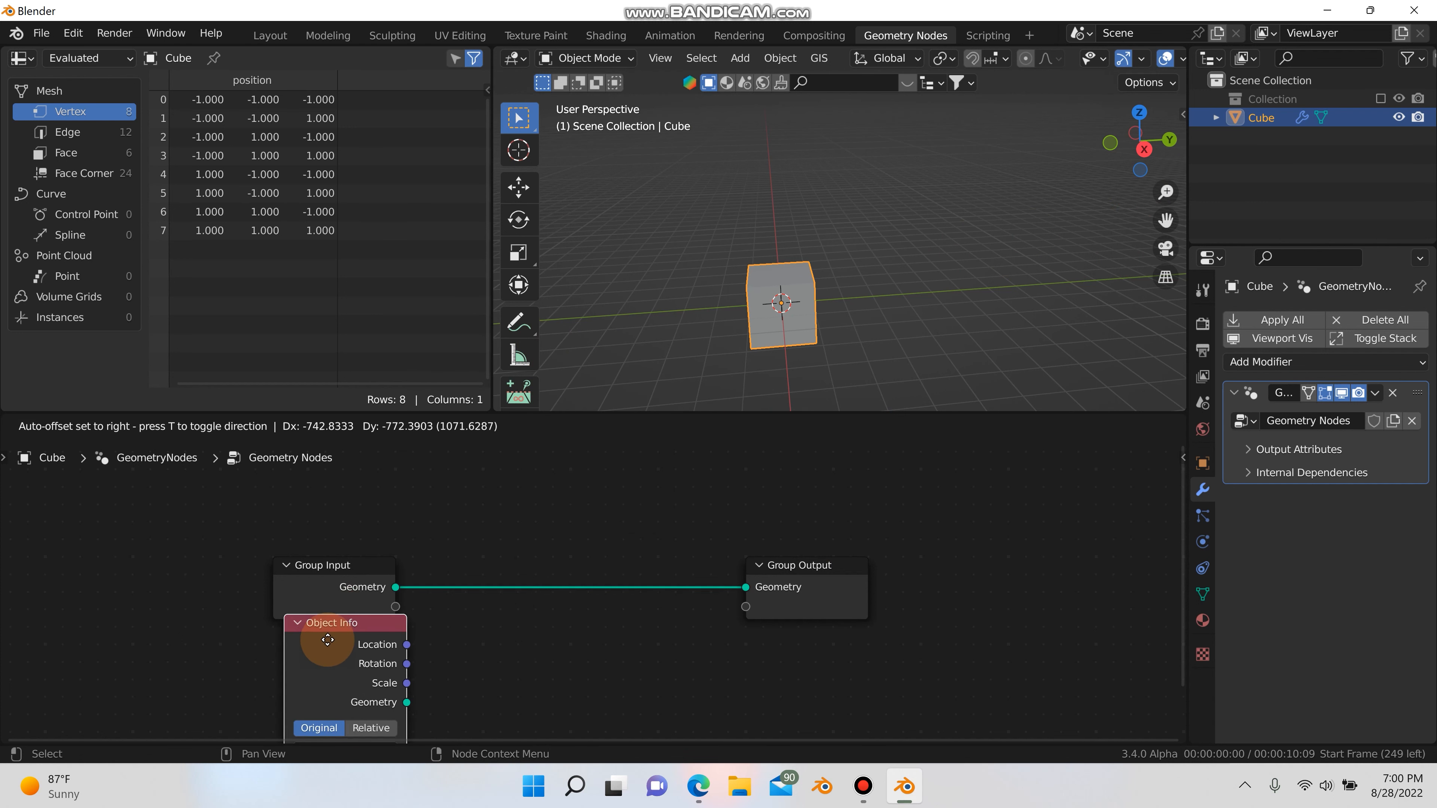
{"action": "left_click", "coordinate": [296, 663]}
Set the Object Info node's object to Dome.
{"action": "scroll", "coordinate": [399, 587], "scroll_direction": "down", "scroll_amount": 1}
{"action": "middle_click_drag", "start_coordinate": [407, 587], "coordinate": [603, 502]}
{"action": "scroll", "coordinate": [543, 639], "scroll_direction": "up", "scroll_amount": 2}
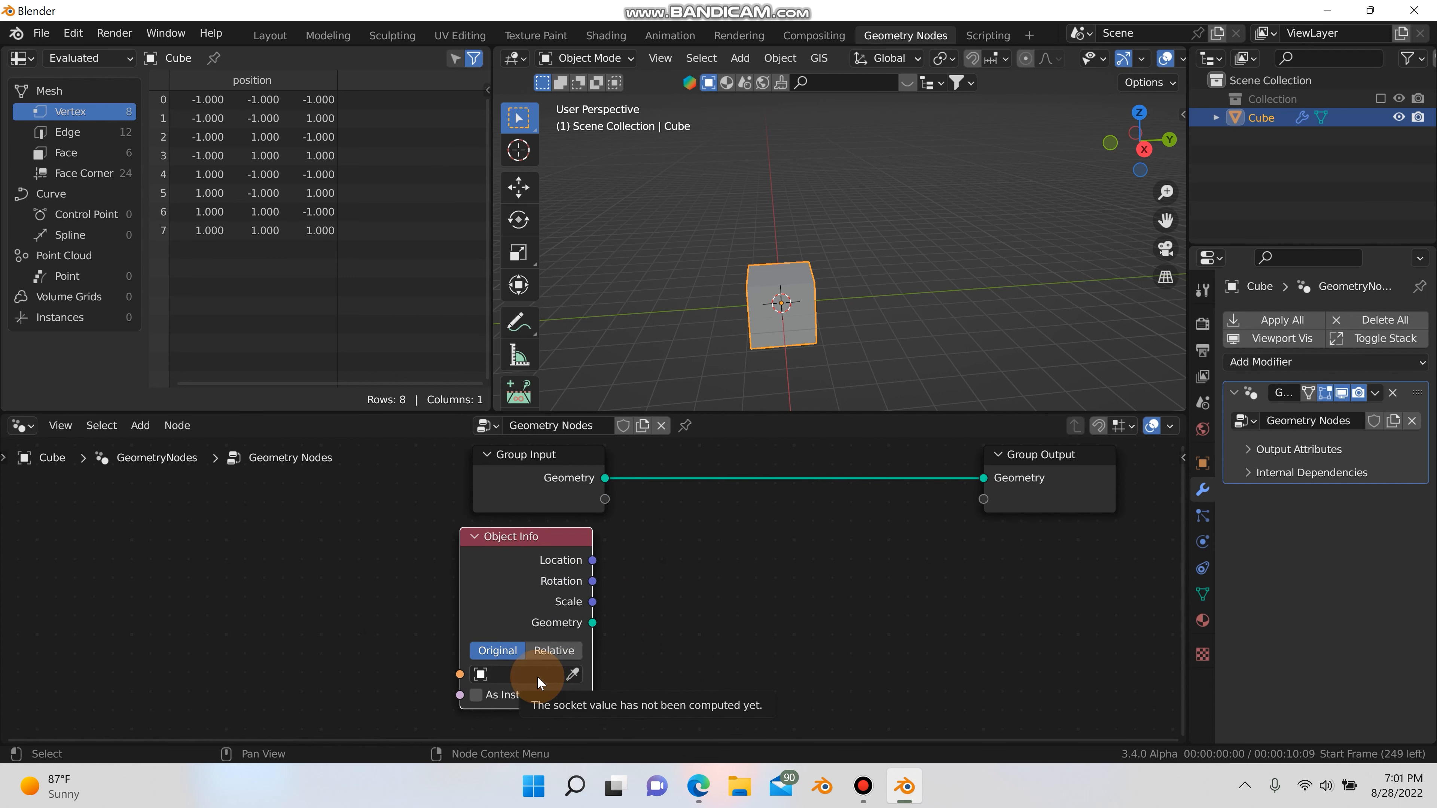
{"action": "left_click", "coordinate": [511, 676]}
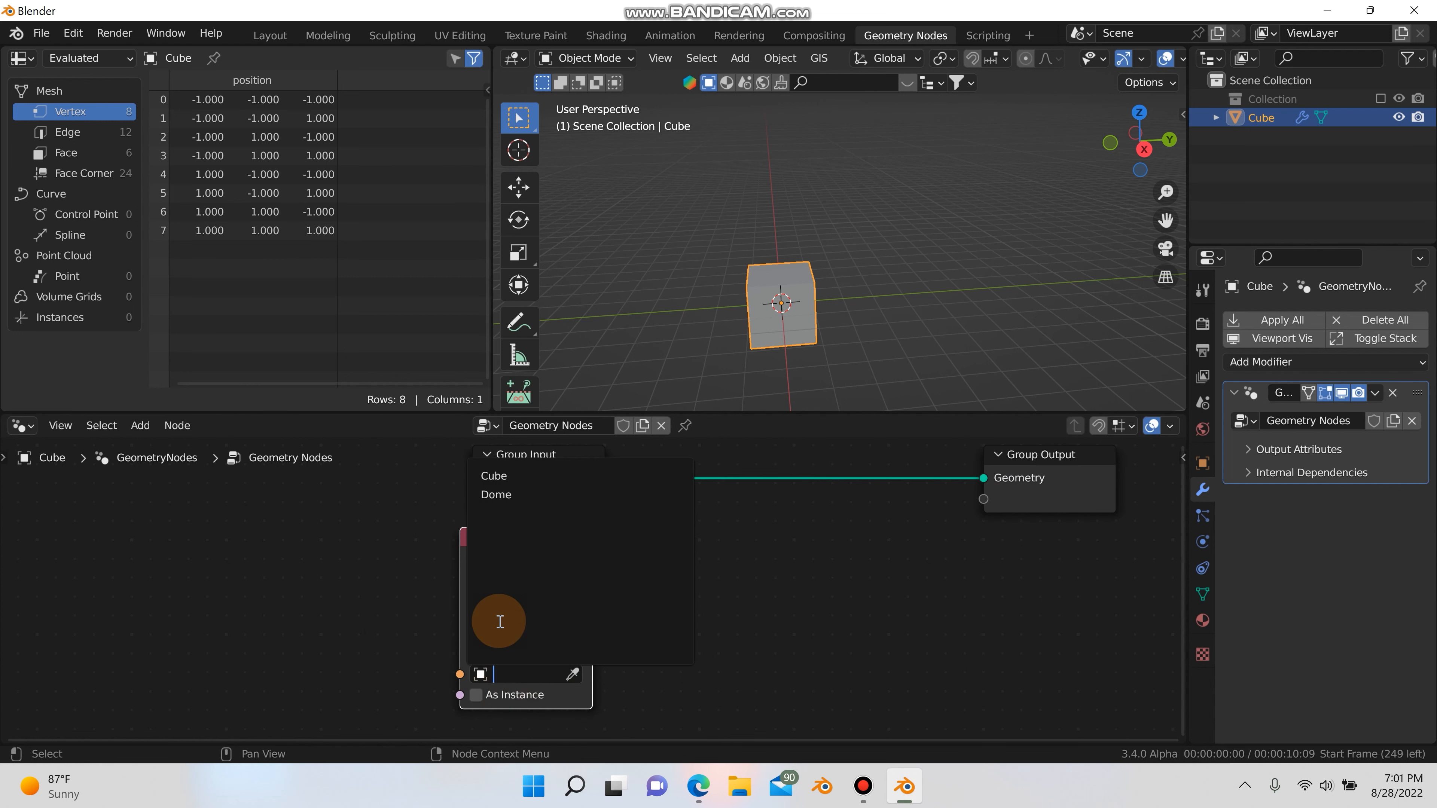
{"action": "left_click", "coordinate": [509, 495]}
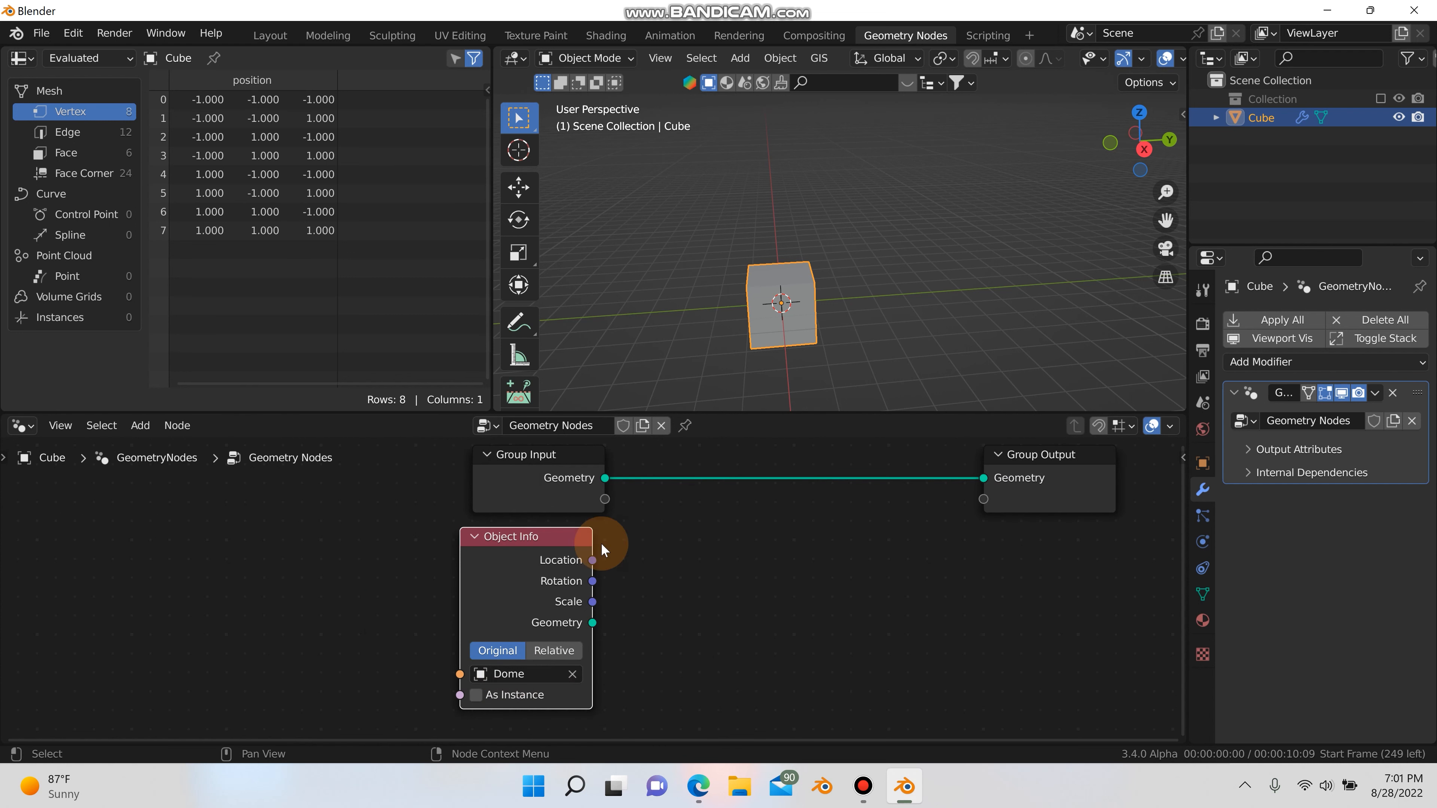
Insert an Instance on Points node into the link between the Group Input and Group Output nodes.
{"action": "scroll", "coordinate": [862, 650], "scroll_direction": "down", "scroll_amount": 1}
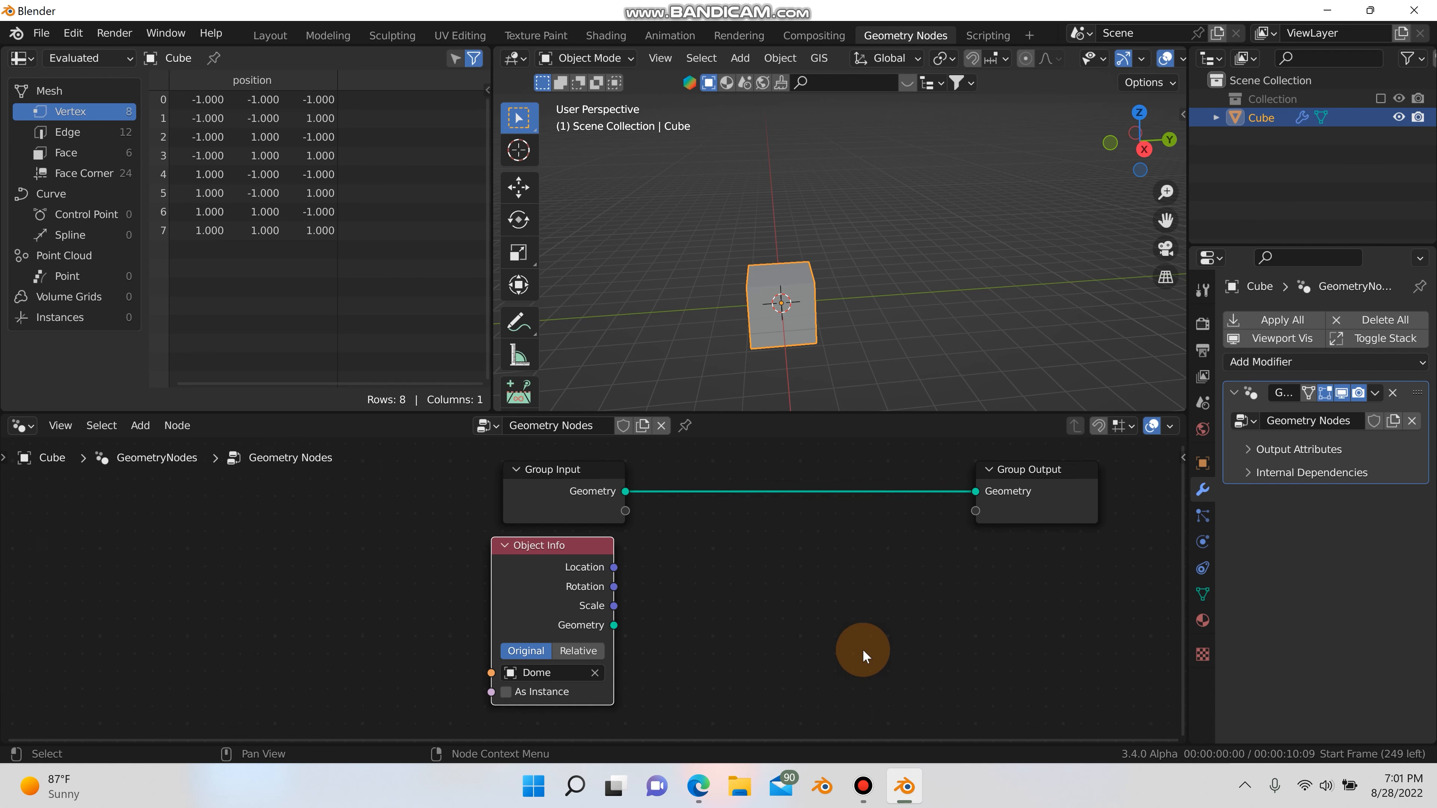
{"action": "scroll", "coordinate": [862, 650], "scroll_direction": "down", "scroll_amount": 1}
{"action": "key", "text": "shift+a"}
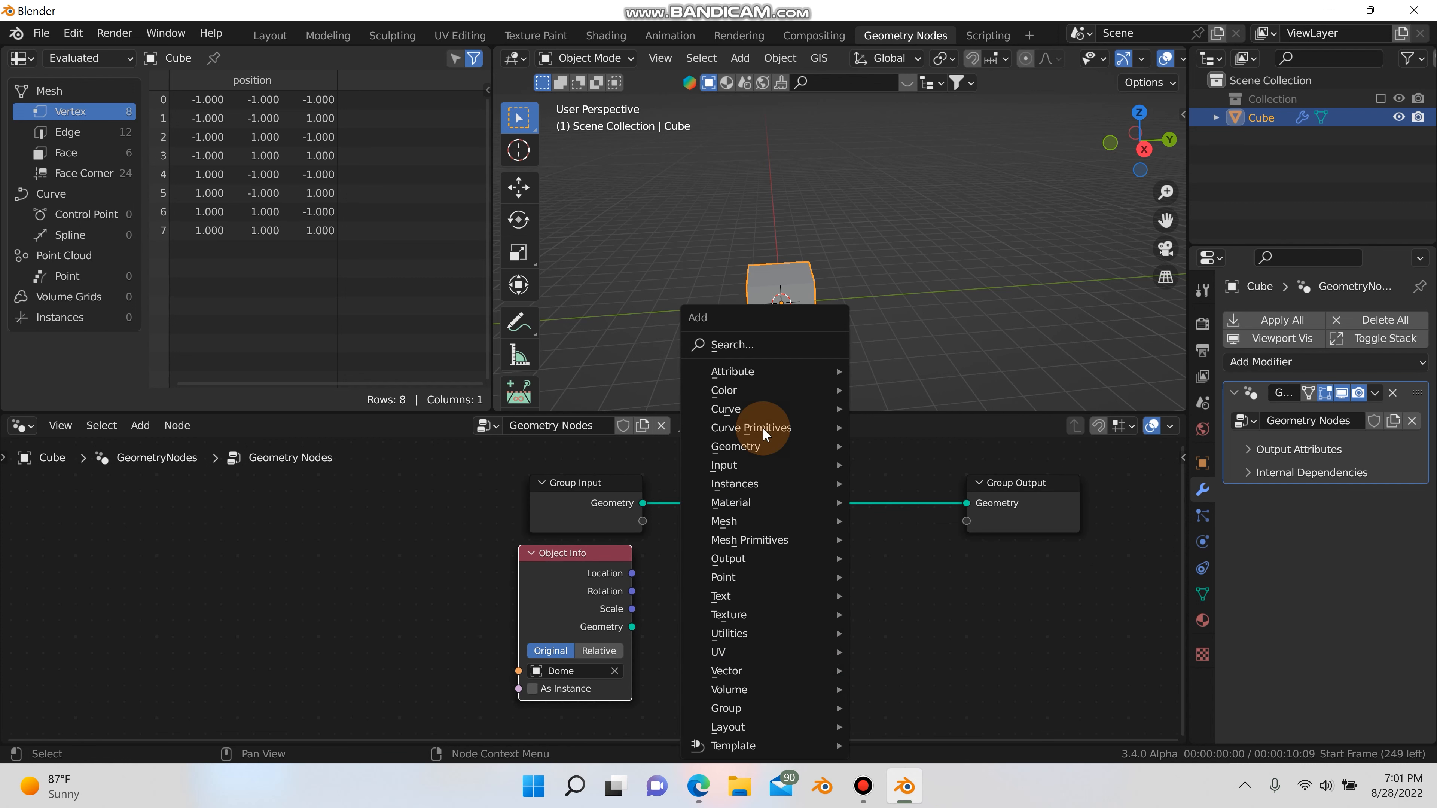
{"action": "left_click", "coordinate": [766, 346]}
{"action": "type", "text": "instance"}
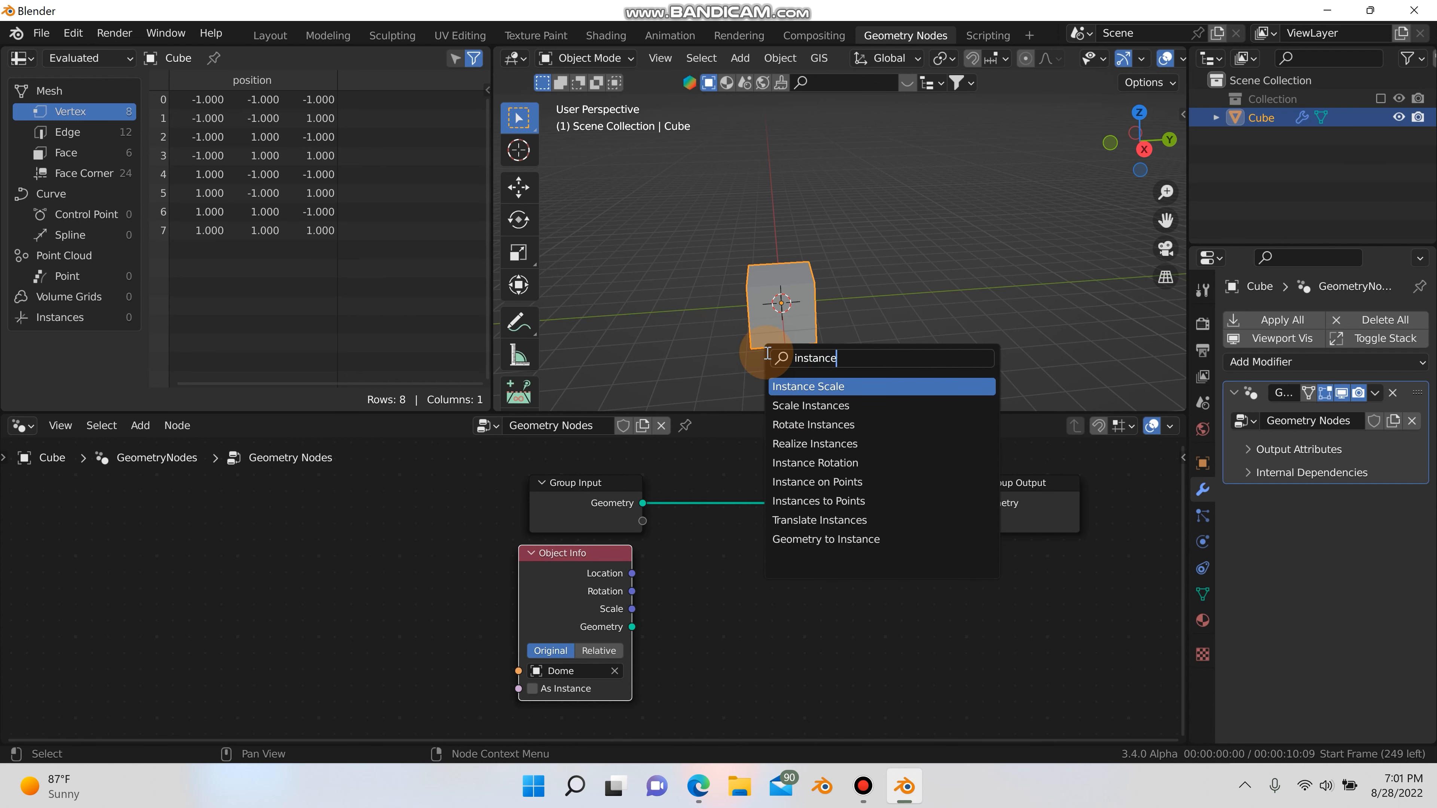
{"action": "left_click", "coordinate": [817, 481]}
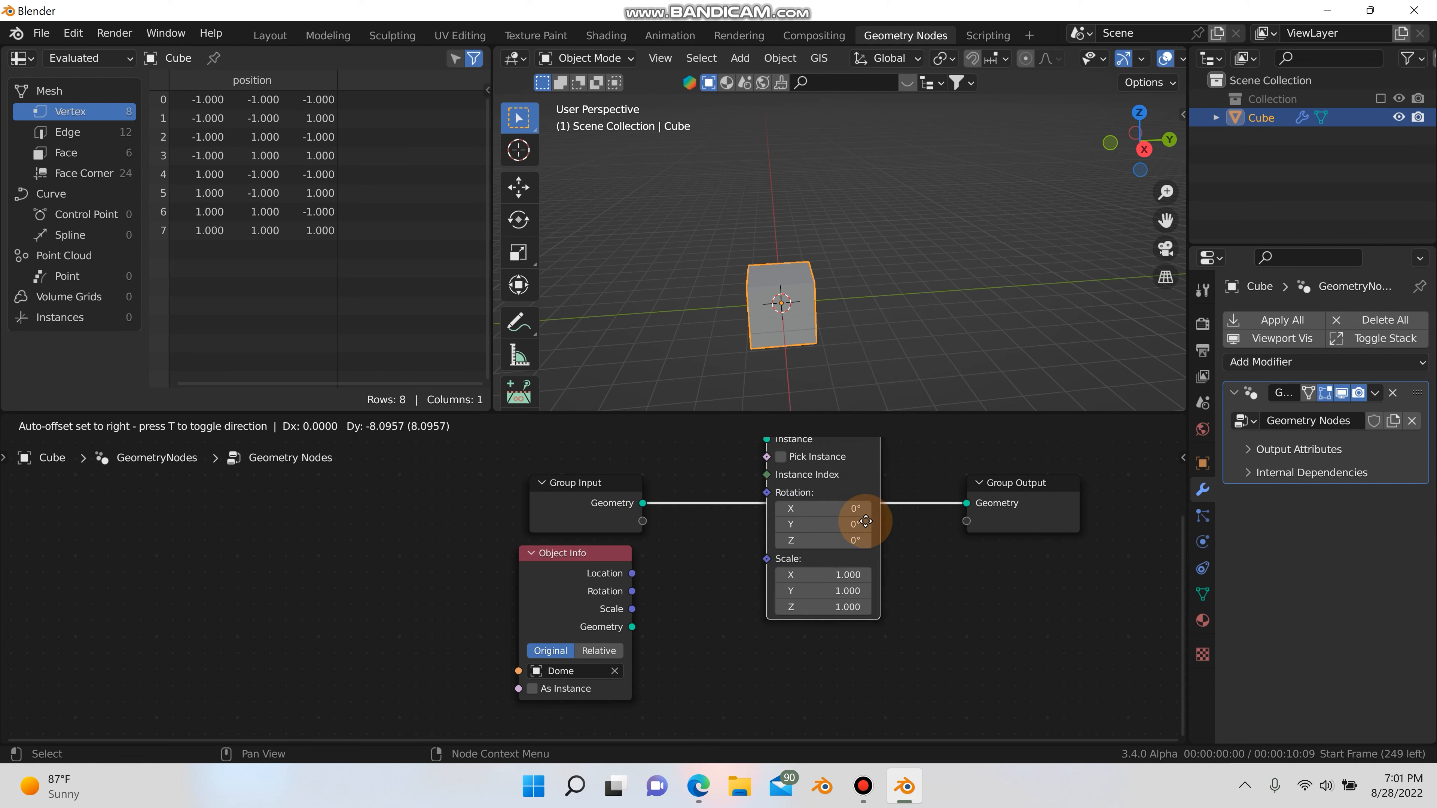
{"action": "left_click", "coordinate": [912, 580]}
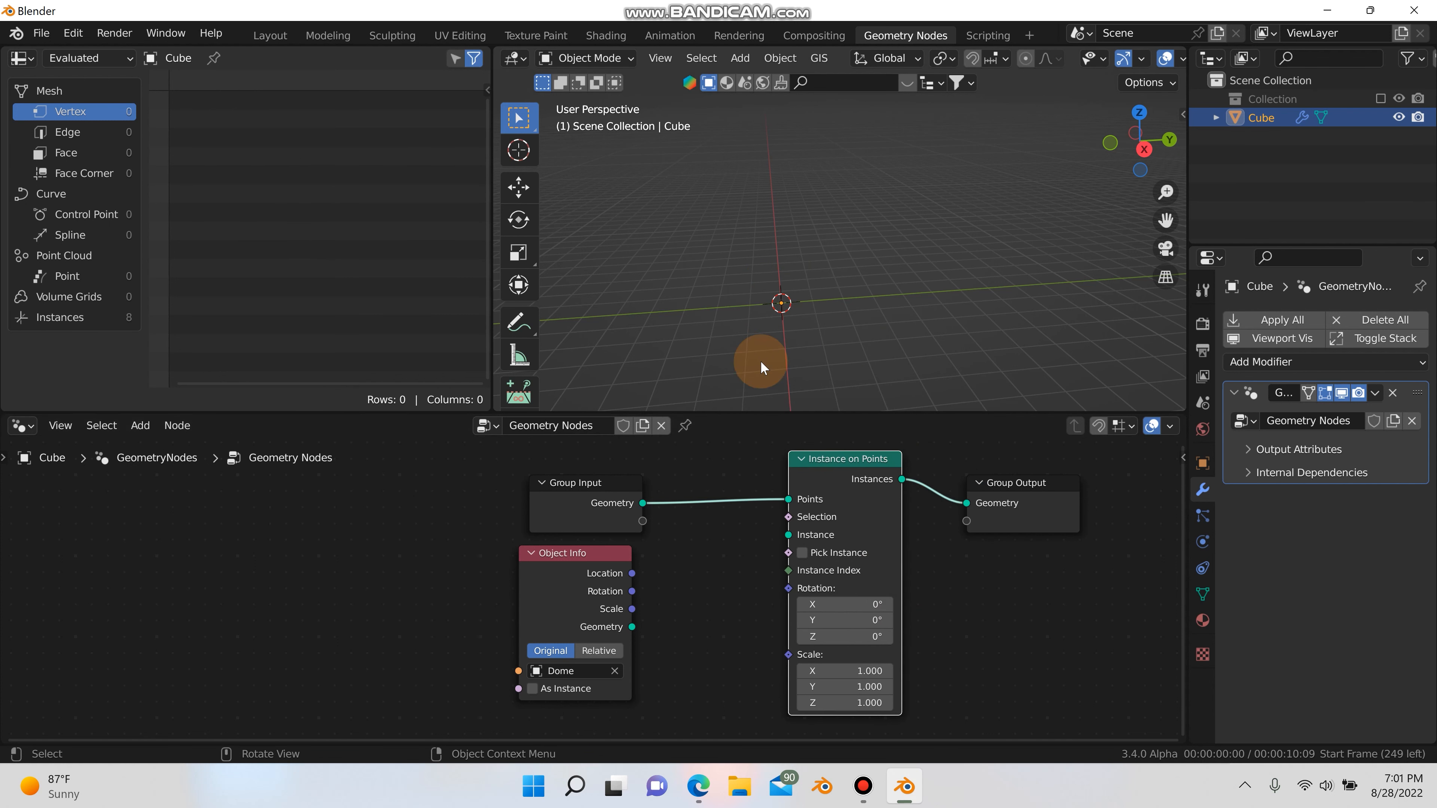
Bypass the Instance on Points node by linking the Group Input geometry directly to the Group Output.
{"action": "middle_click_drag", "start_coordinate": [802, 307], "coordinate": [856, 269]}
{"action": "left_click", "coordinate": [724, 505]}
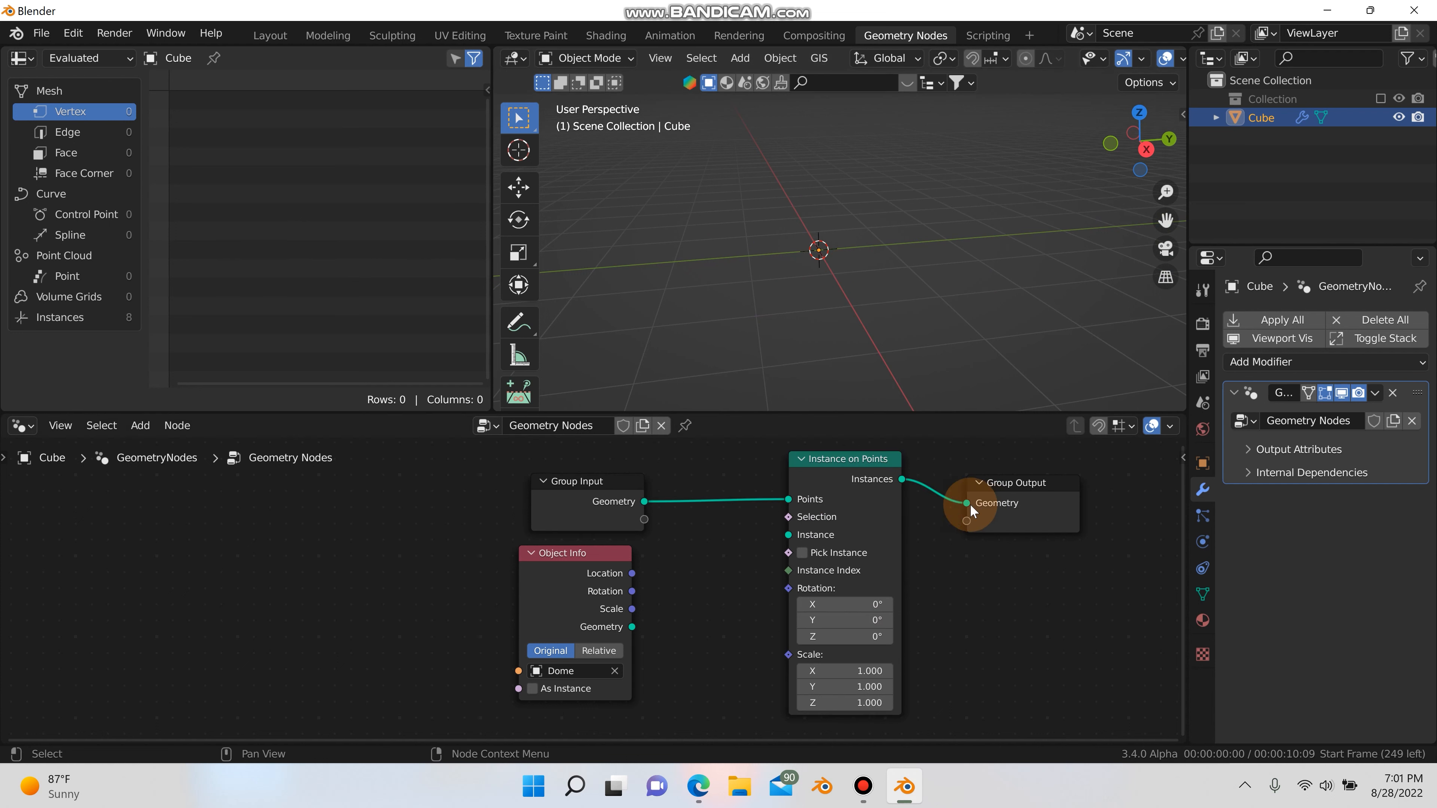
{"action": "left_click_drag", "start_coordinate": [968, 504], "coordinate": [908, 471]}
{"action": "middle_click_drag", "start_coordinate": [907, 471], "coordinate": [882, 513]}
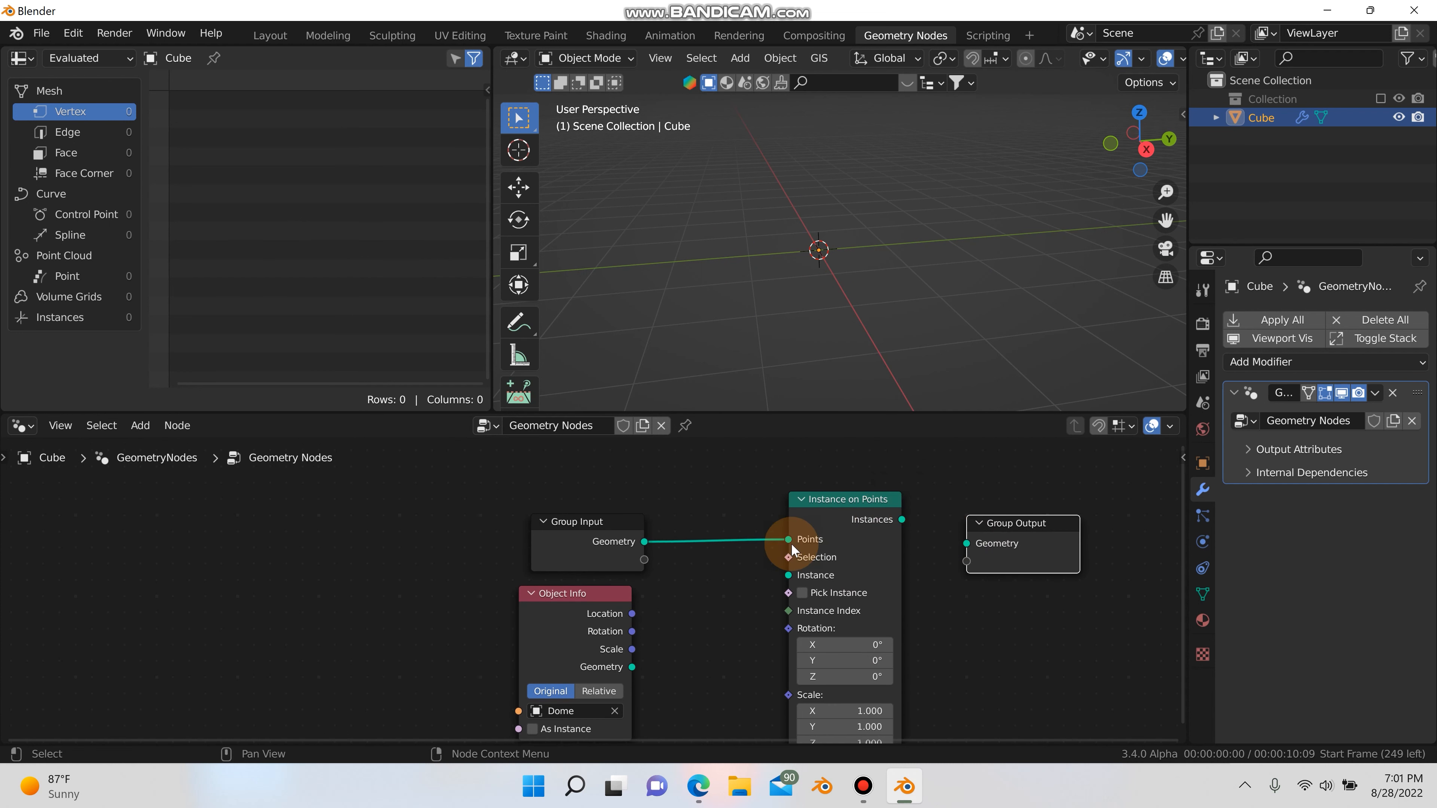
{"action": "left_click", "coordinate": [836, 542]}
{"action": "left_click_drag", "start_coordinate": [901, 520], "coordinate": [966, 543]}
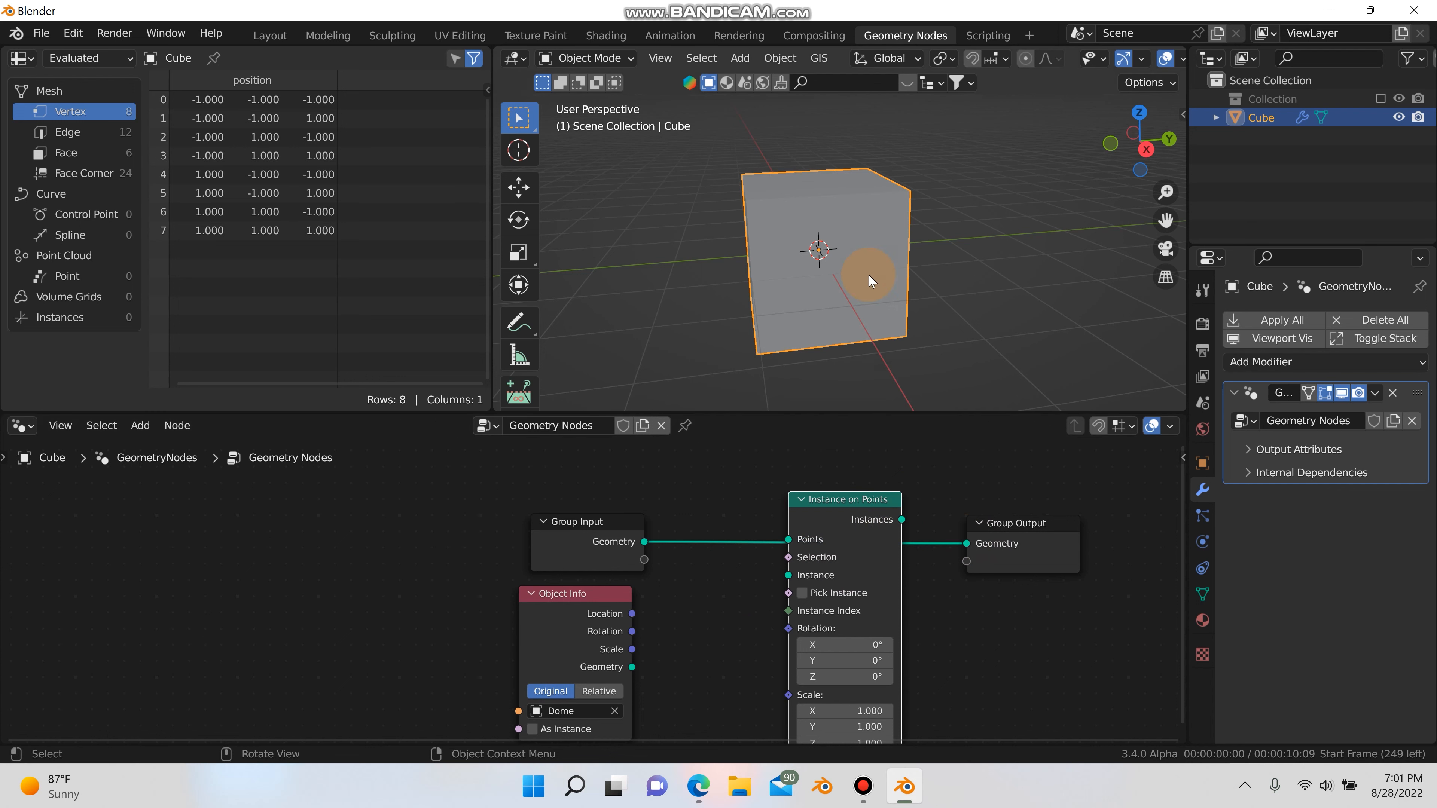
Enter Edit Mode on the cube and examine its corner vertices from several angles.
{"action": "middle_click_drag", "start_coordinate": [862, 242], "coordinate": [862, 270]}
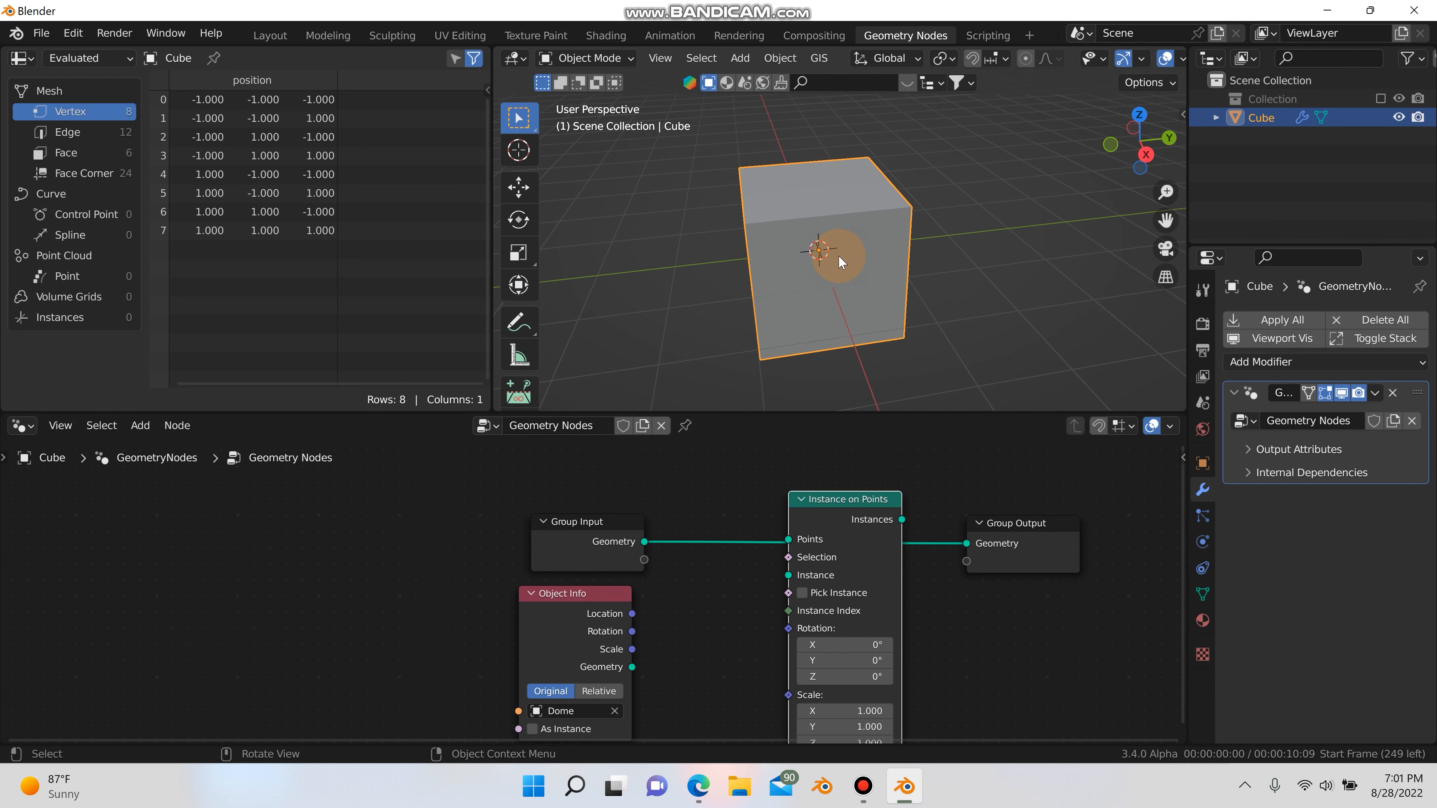
{"action": "key", "text": "Tab"}
{"action": "mouse_move", "coordinate": [802, 230]}
{"action": "middle_mouse_down"}
{"action": "mouse_move", "coordinate": [828, 218]}
{"action": "mouse_move", "coordinate": [783, 228]}
{"action": "middle_mouse_up"}
{"action": "middle_click_drag", "start_coordinate": [729, 171], "coordinate": [962, 208]}
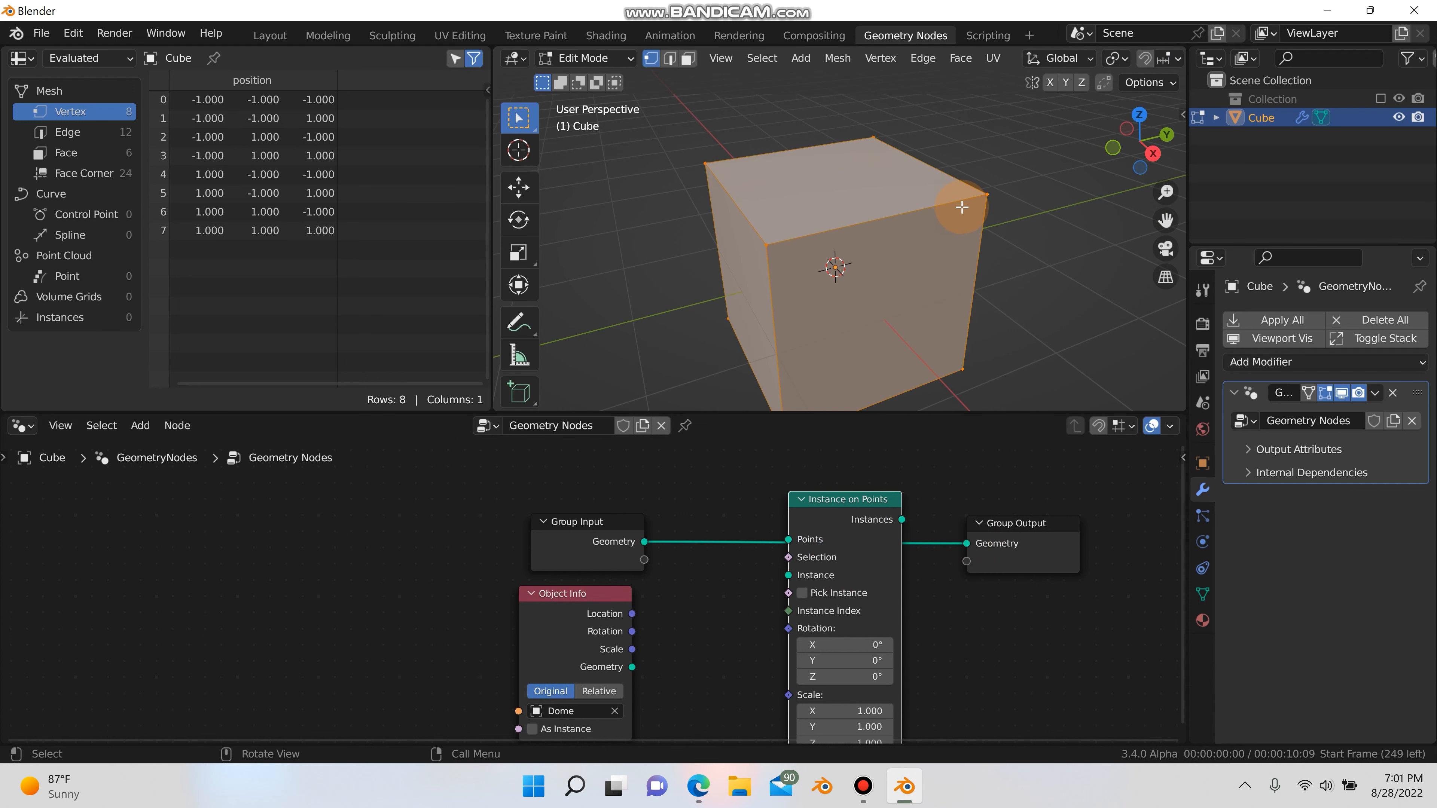
{"action": "middle_click_drag", "start_coordinate": [866, 263], "coordinate": [832, 270]}
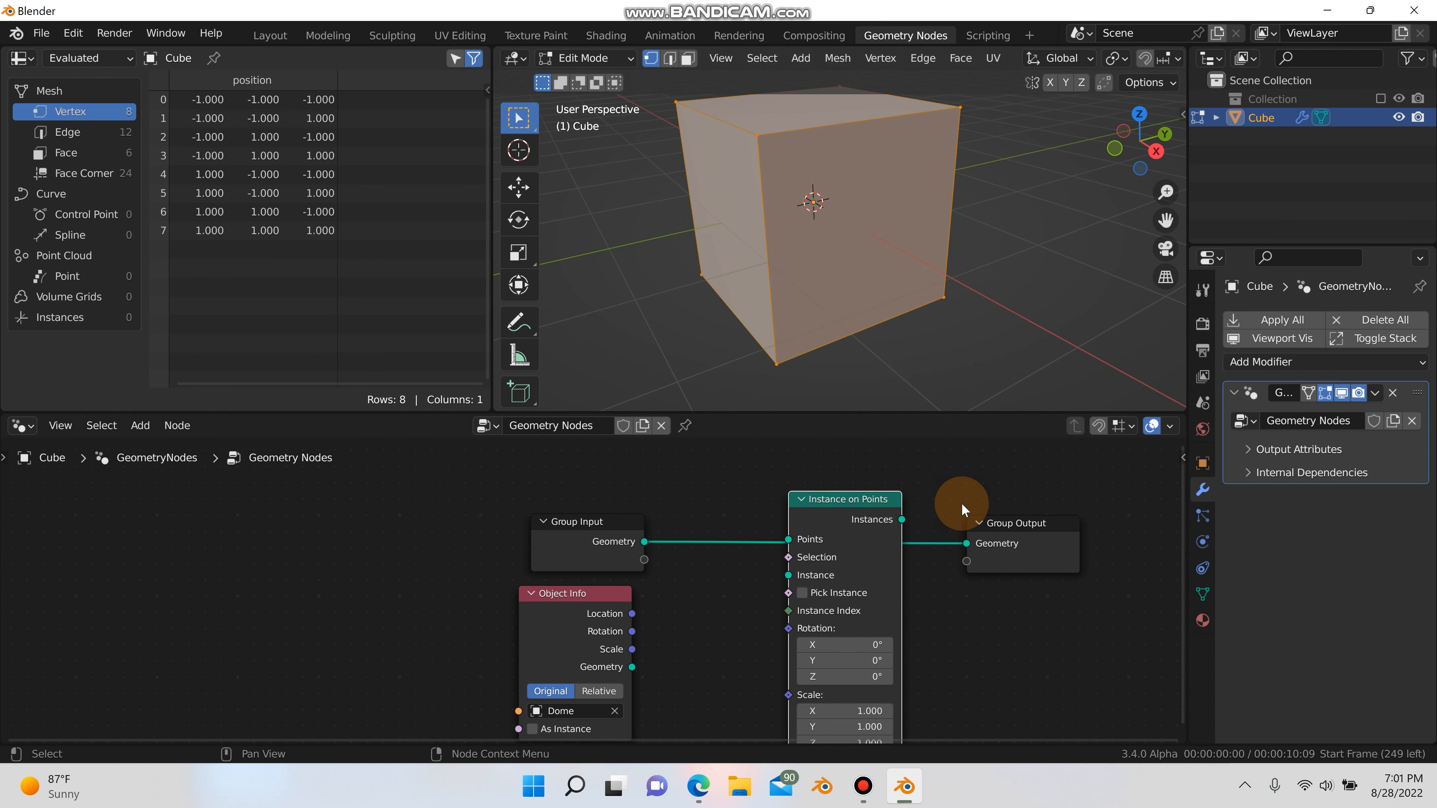
Leave Edit Mode and link the Instance on Points node's Instances output to the Group Output geometry in place of the direct link.
{"action": "left_click_drag", "start_coordinate": [966, 545], "coordinate": [808, 545]}
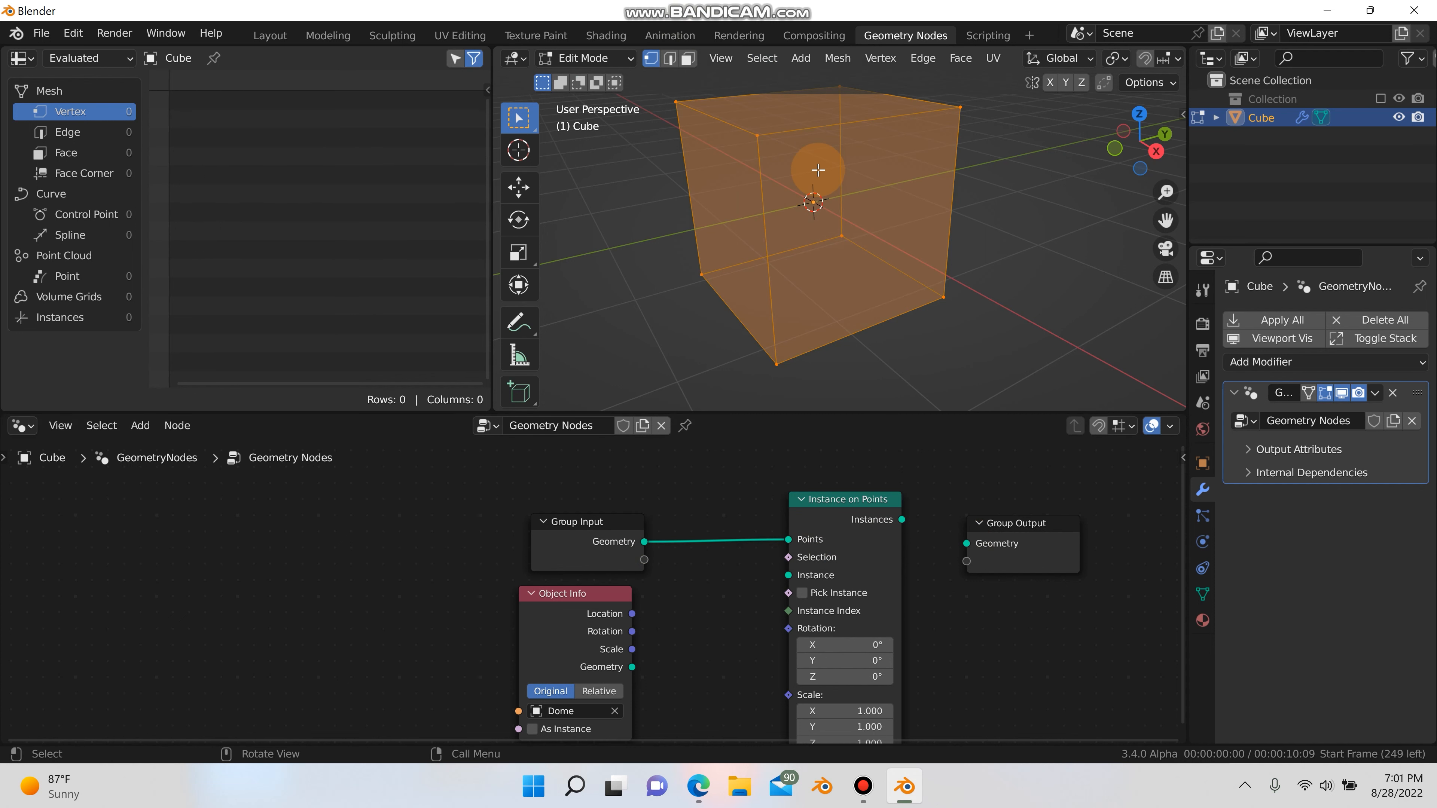
{"action": "key", "text": "Tab"}
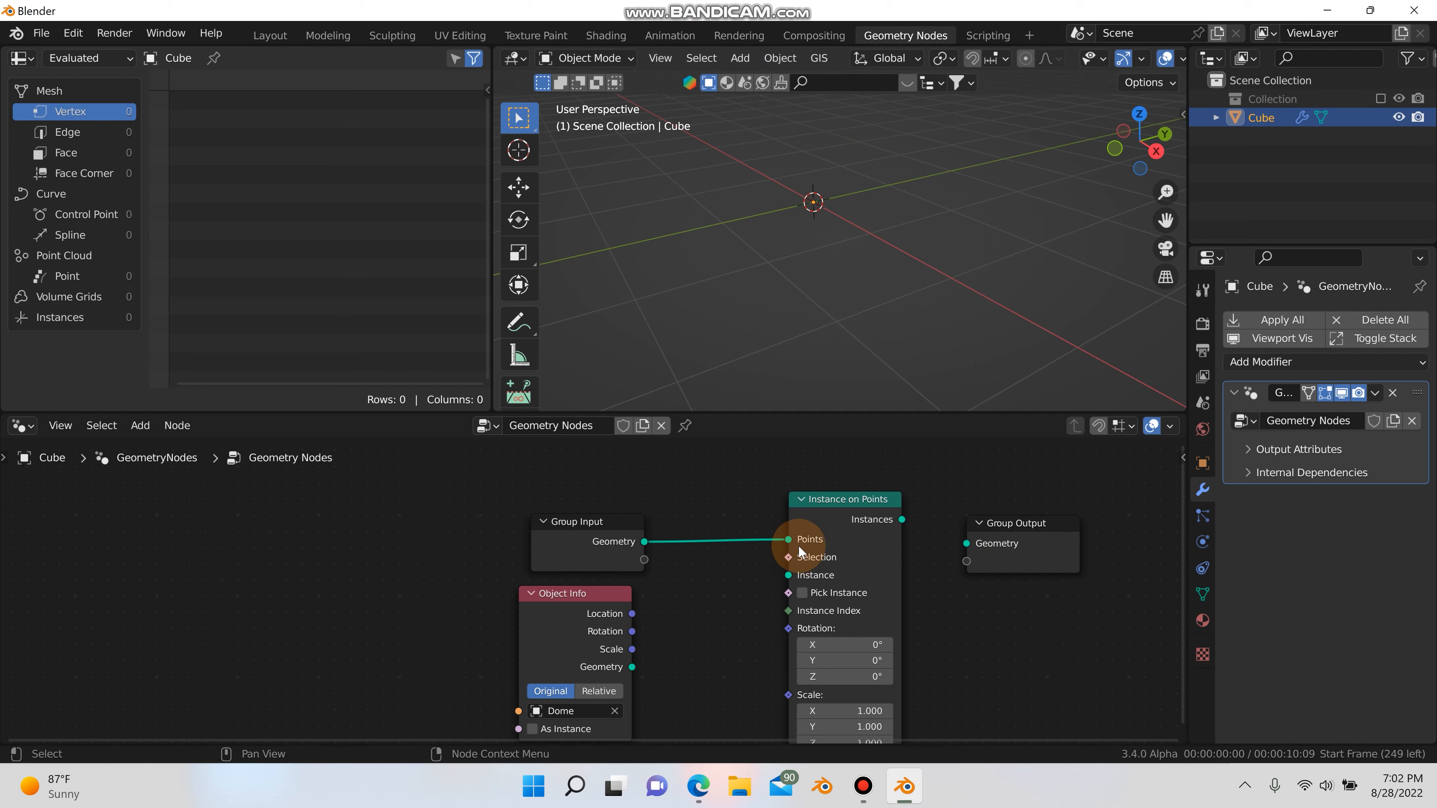
{"action": "mouse_move", "coordinate": [789, 542]}
{"action": "left_mouse_down"}
{"action": "mouse_move", "coordinate": [712, 544]}
{"action": "mouse_move", "coordinate": [783, 541]}
{"action": "left_mouse_up"}
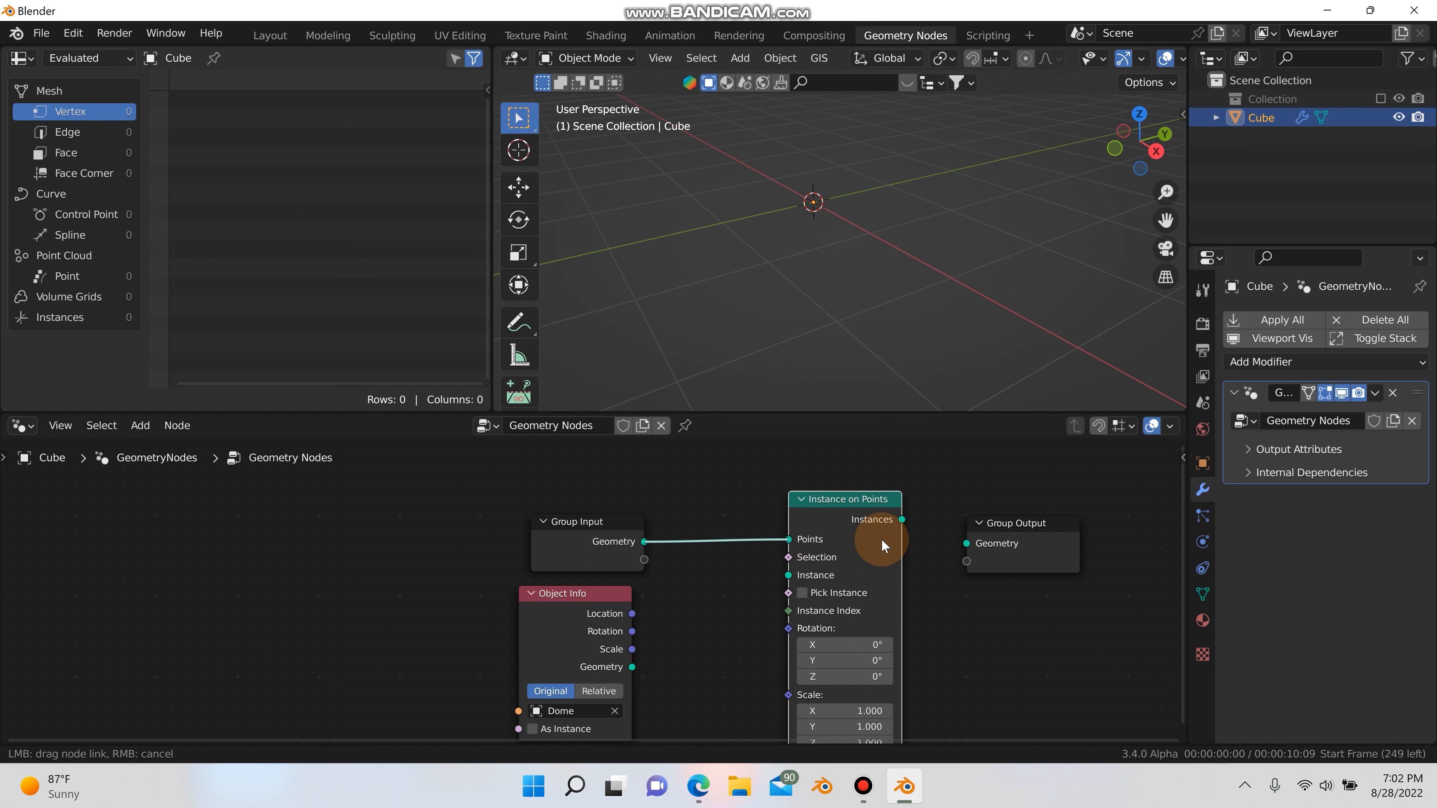
{"action": "left_click_drag", "start_coordinate": [902, 521], "coordinate": [1044, 534]}
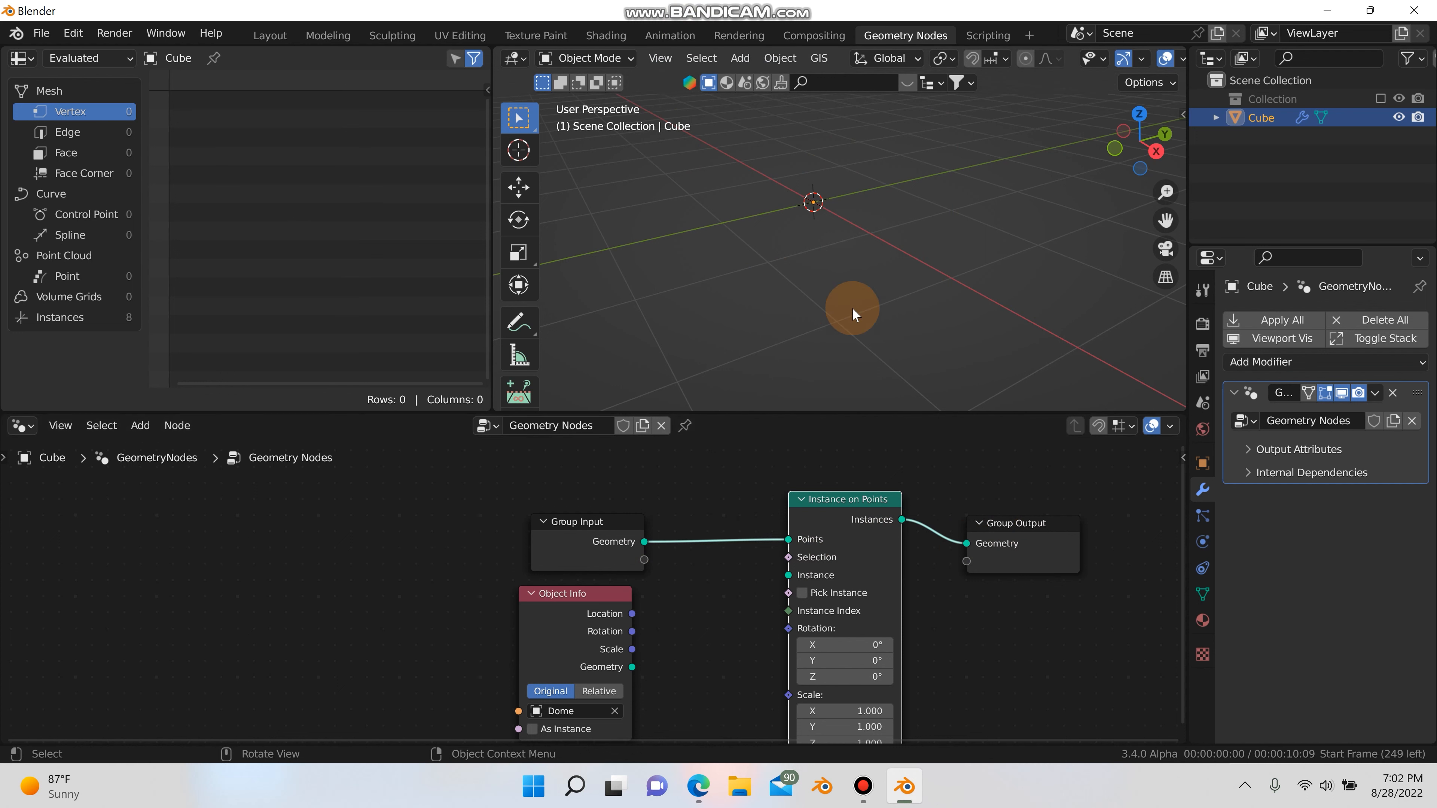
{"action": "middle_click_drag", "start_coordinate": [718, 256], "coordinate": [726, 336]}
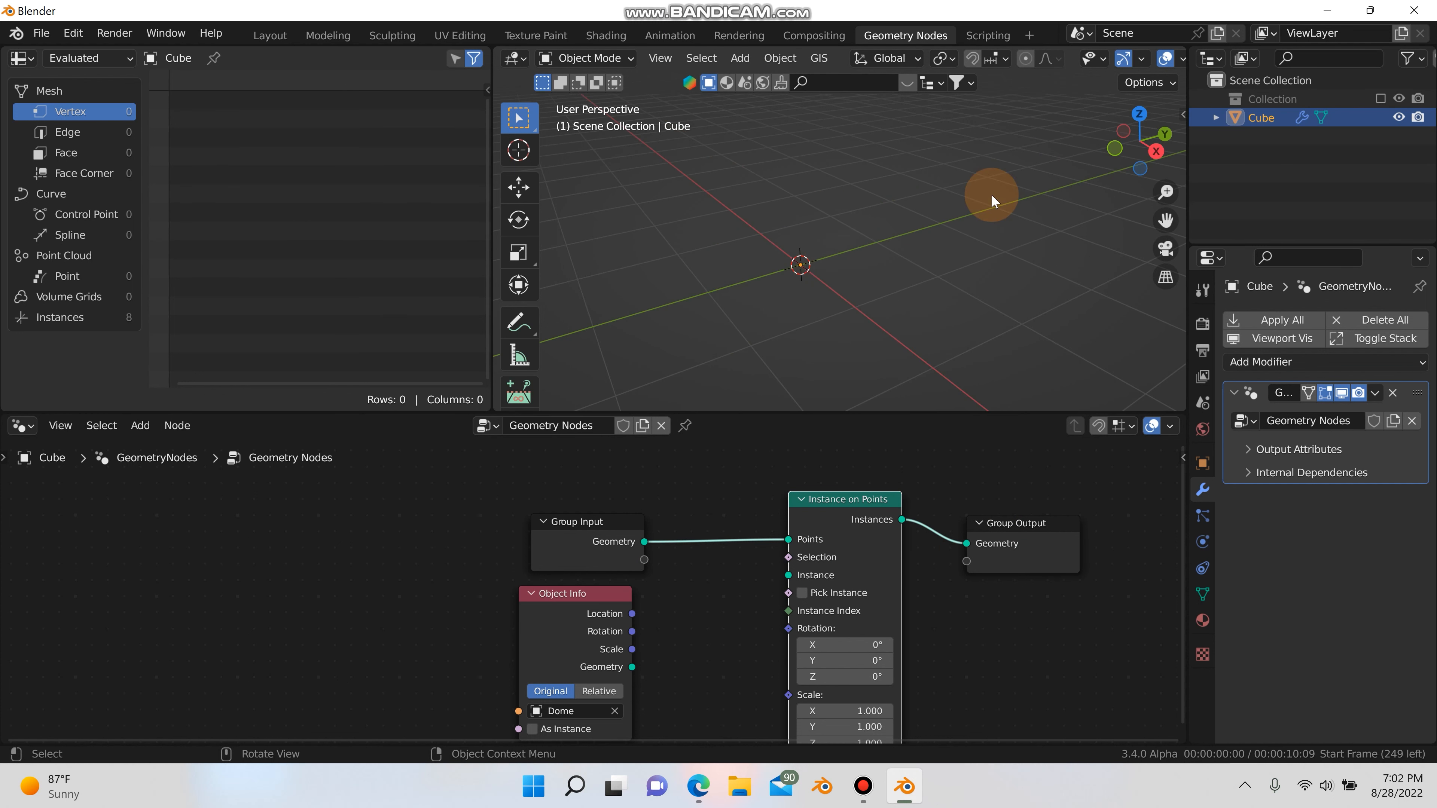
{"action": "middle_click_drag", "start_coordinate": [763, 250], "coordinate": [791, 376]}
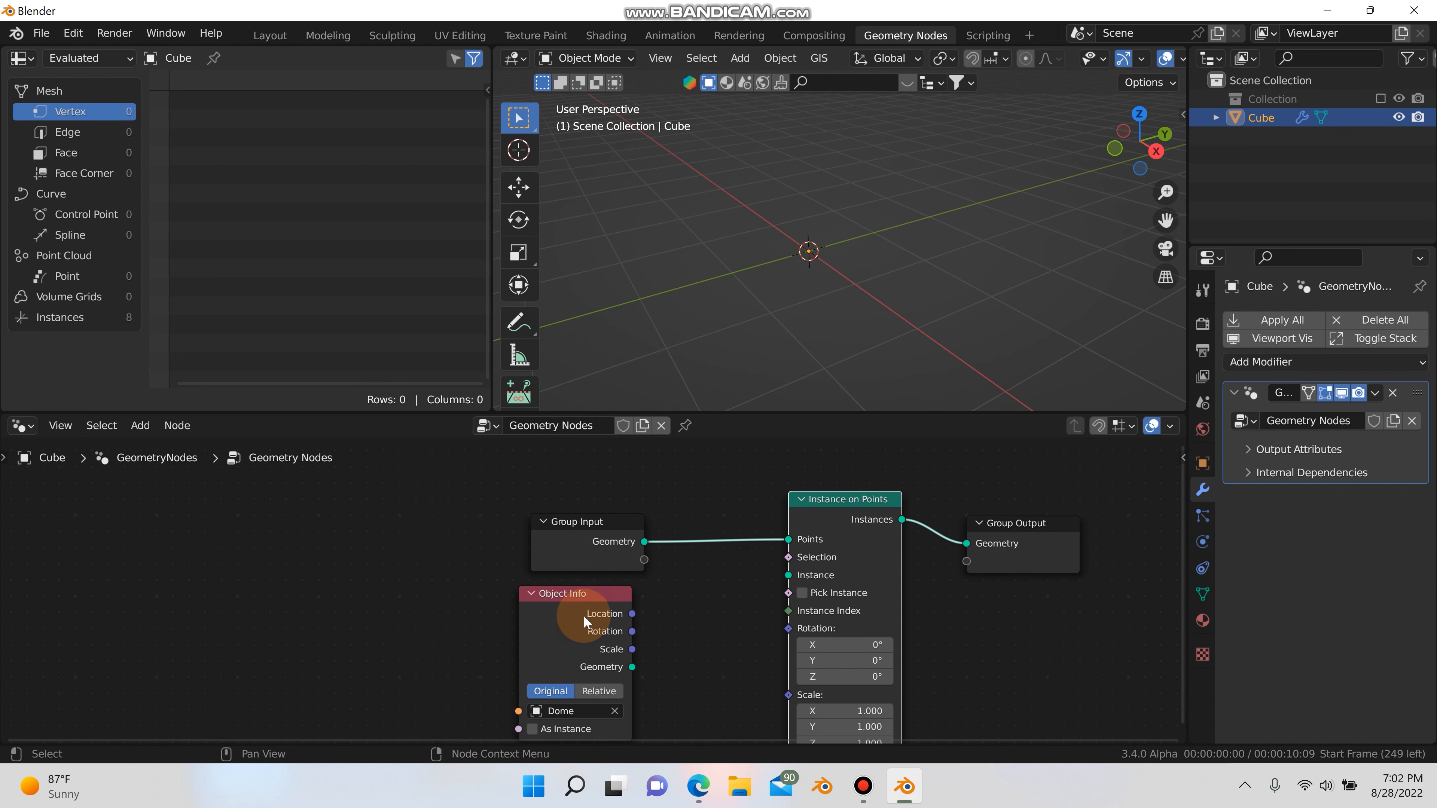
Connect the Object Info node's Geometry output to the Instance input of the Instance on Points node.
{"action": "middle_click_drag", "start_coordinate": [670, 630], "coordinate": [677, 623]}
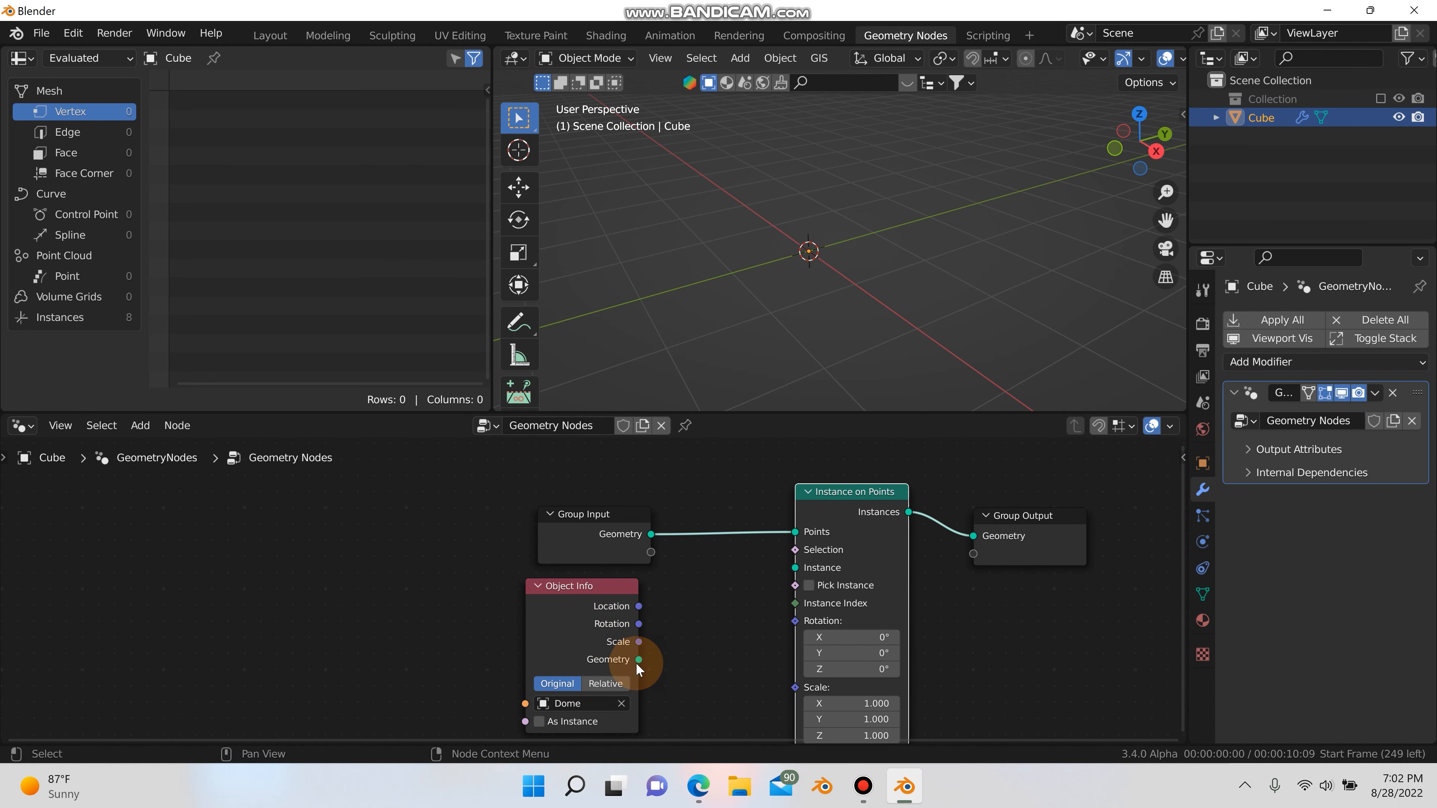
{"action": "left_click_drag", "start_coordinate": [639, 659], "coordinate": [799, 568]}
{"action": "middle_click_drag", "start_coordinate": [849, 321], "coordinate": [817, 260]}
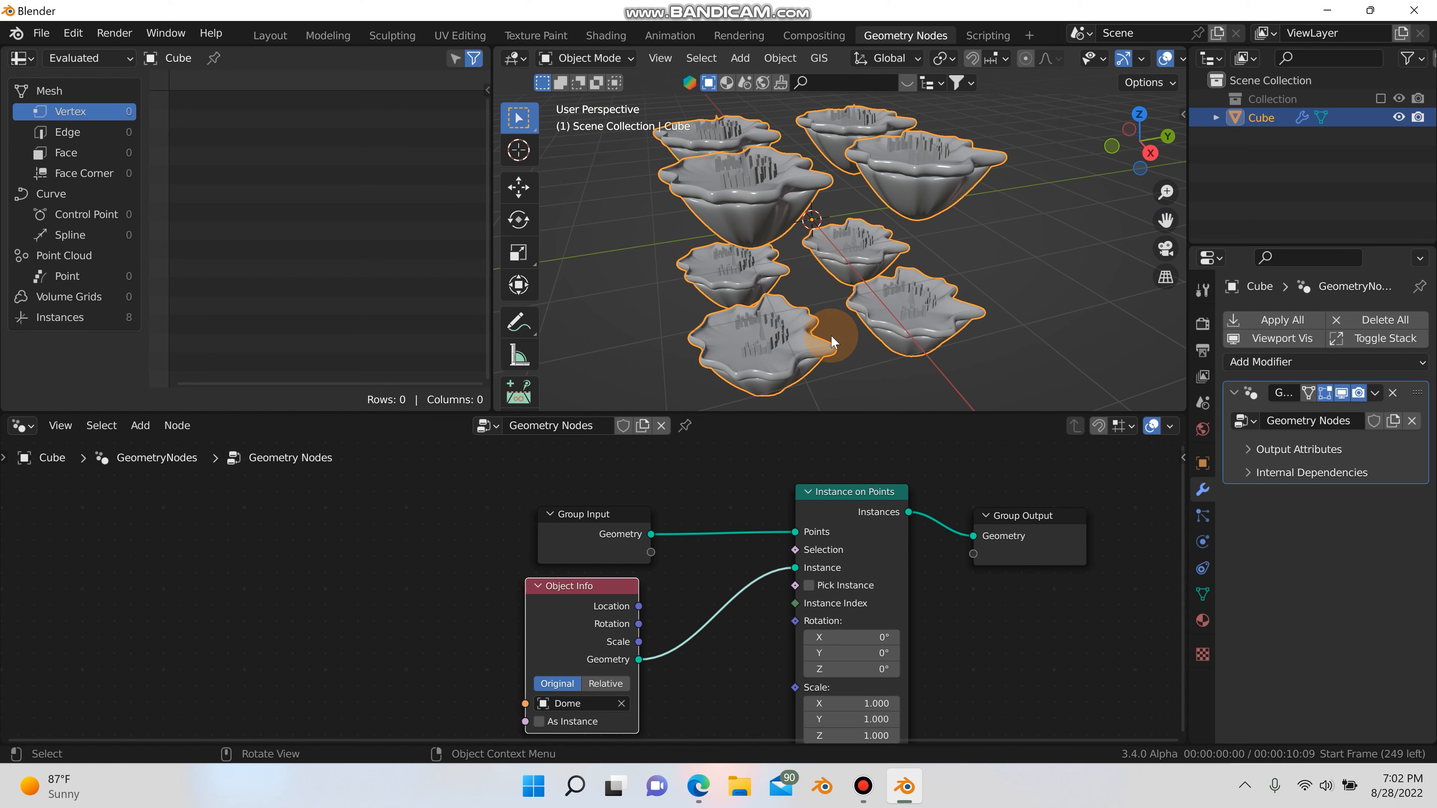
Insert a Set Position node between the Group Input and Instance on Points nodes, making room for it in the node layout.
{"action": "scroll", "coordinate": [761, 518], "scroll_direction": "down", "scroll_amount": 1}
{"action": "middle_click_drag", "start_coordinate": [760, 518], "coordinate": [524, 535]}
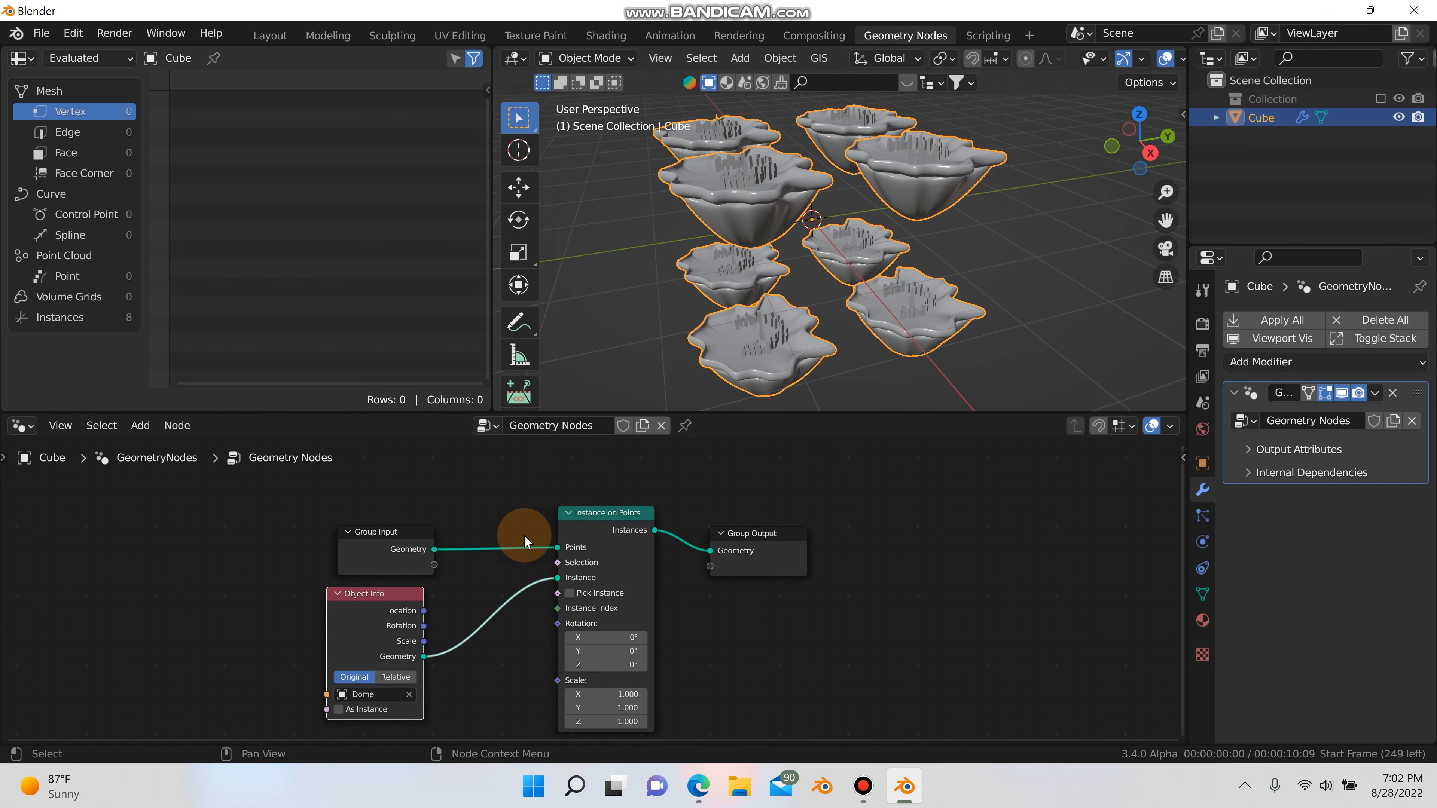
{"action": "left_click_drag", "start_coordinate": [603, 529], "coordinate": [630, 530]}
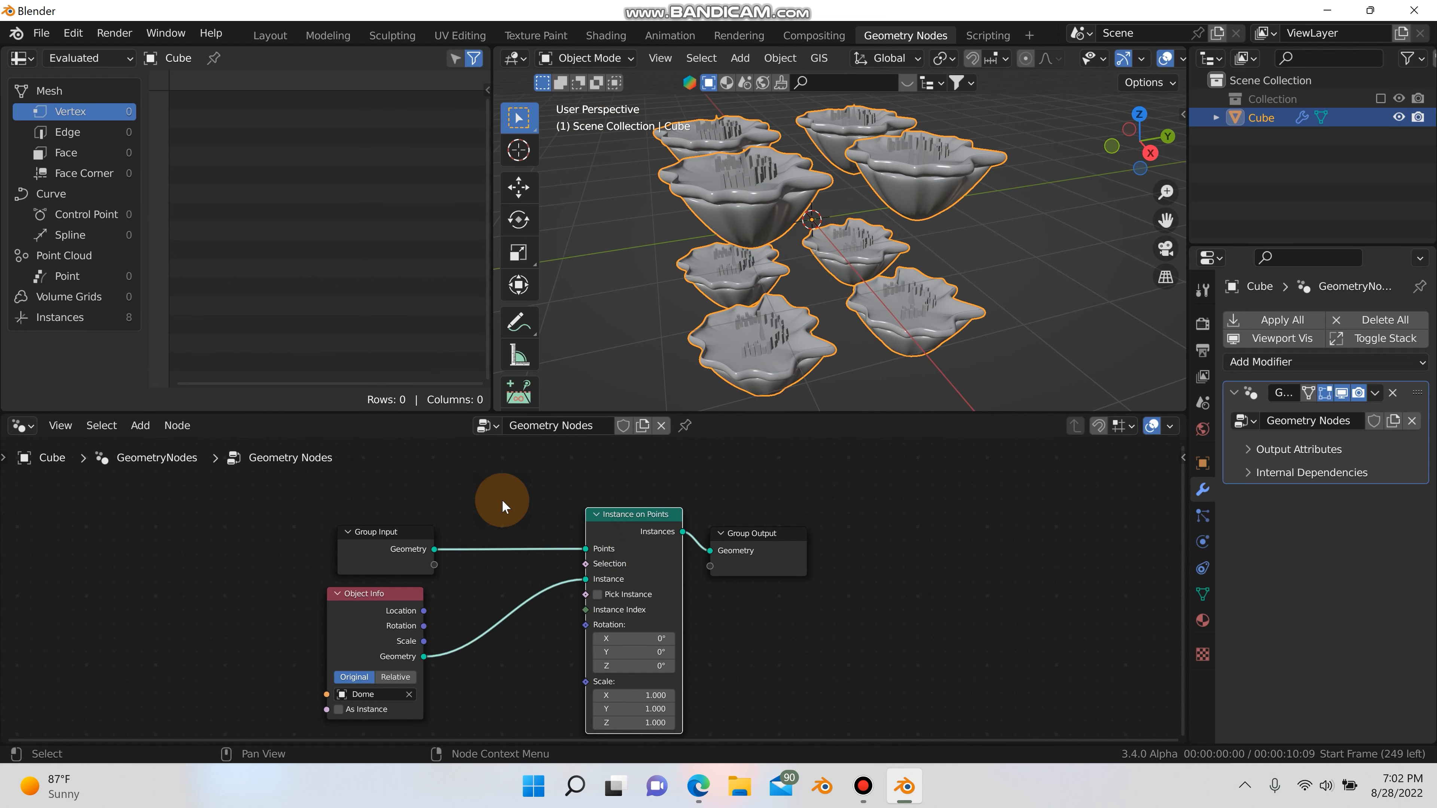
{"action": "key", "text": "shift+a"}
{"action": "left_click", "coordinate": [447, 345]}
{"action": "type", "text": "set"}
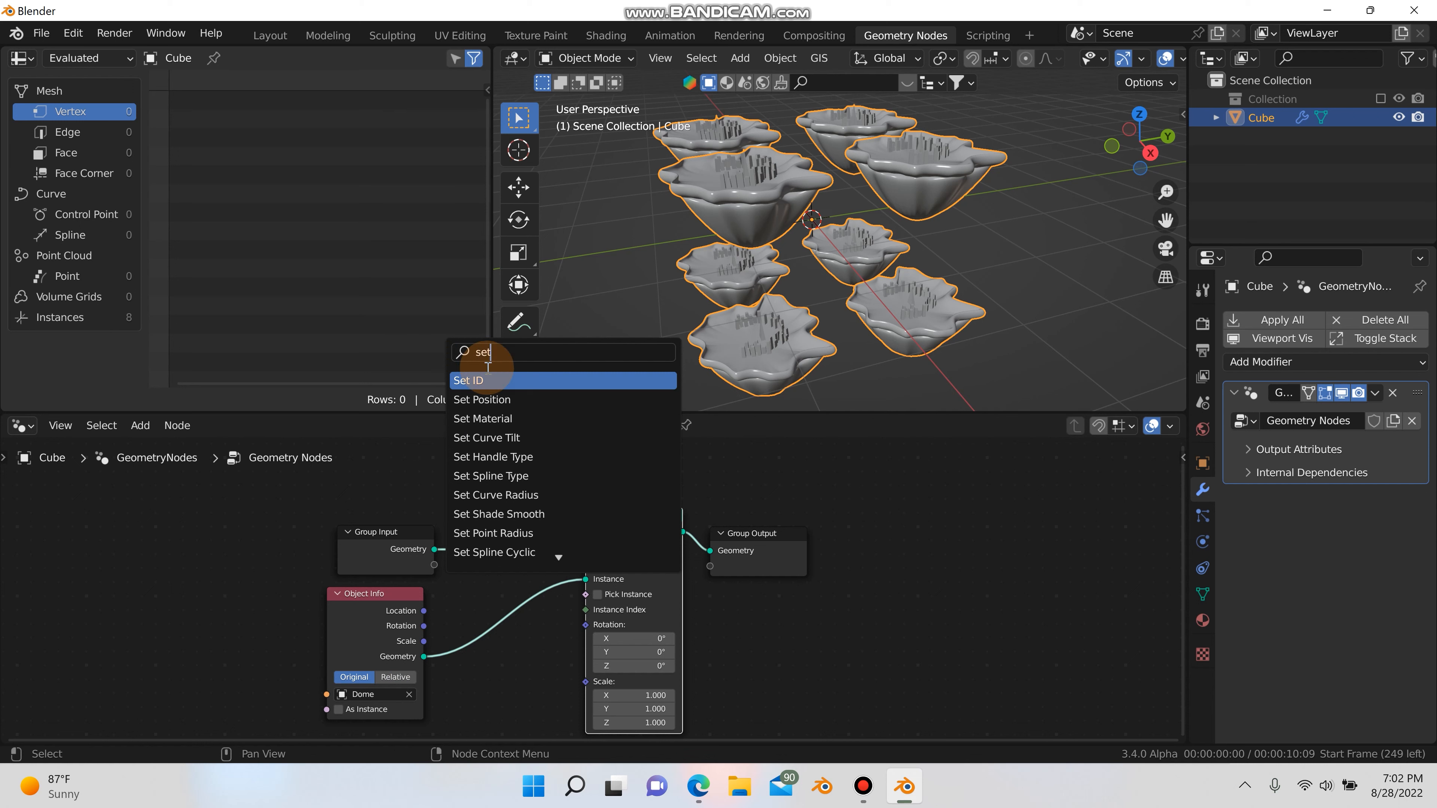
{"action": "left_click", "coordinate": [524, 398]}
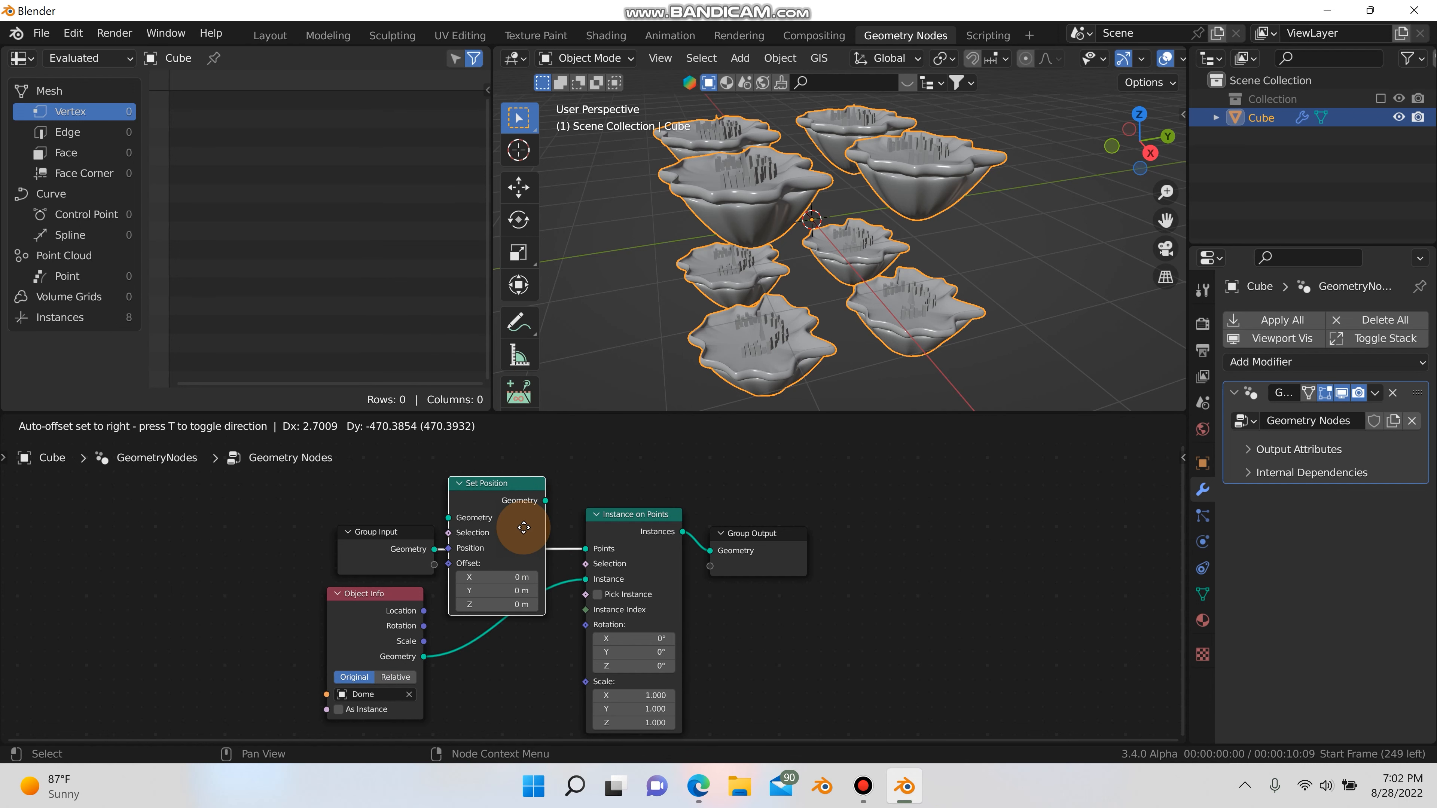
{"action": "left_click", "coordinate": [523, 535]}
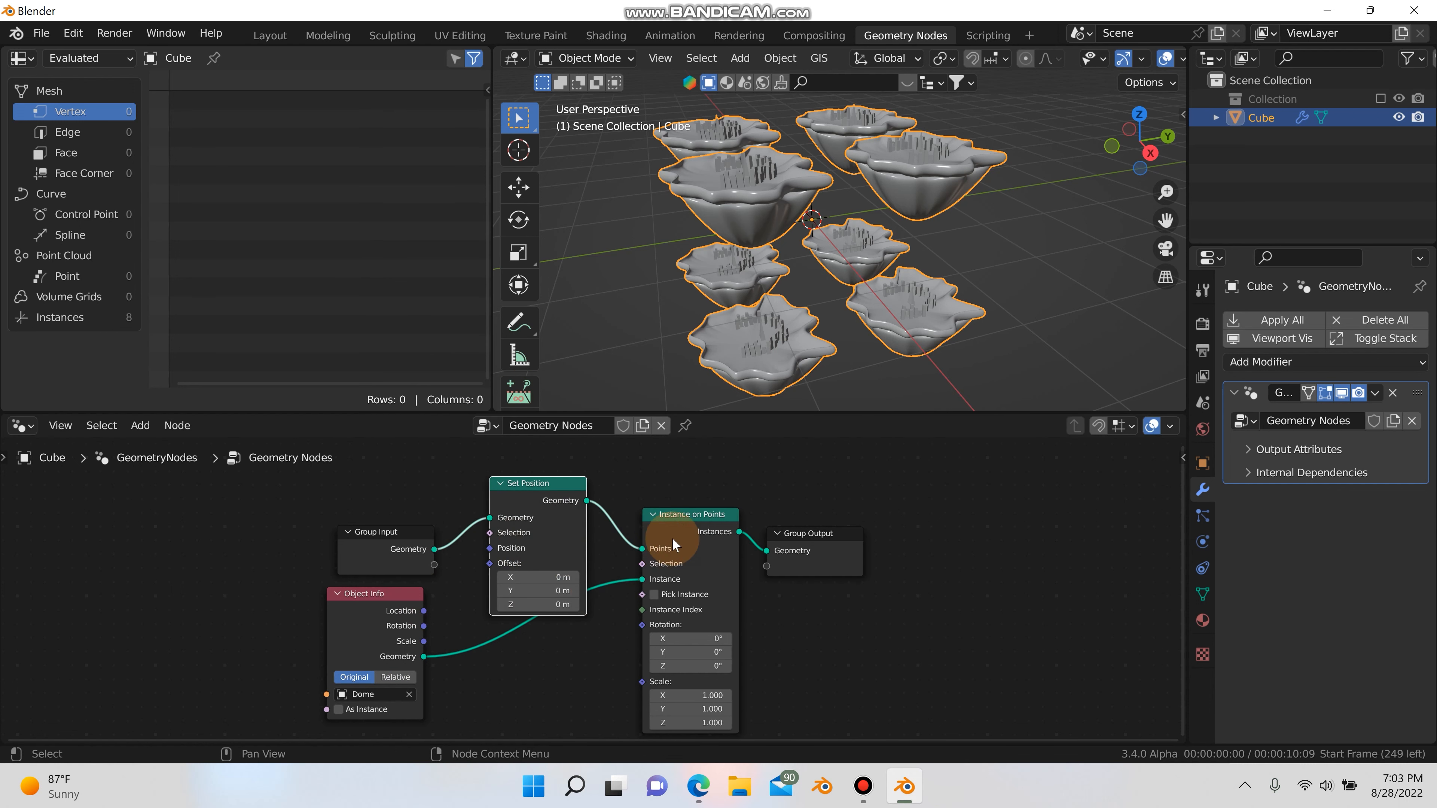
{"action": "left_click_drag", "start_coordinate": [673, 538], "coordinate": [685, 509]}
{"action": "left_click_drag", "start_coordinate": [392, 612], "coordinate": [385, 652]}
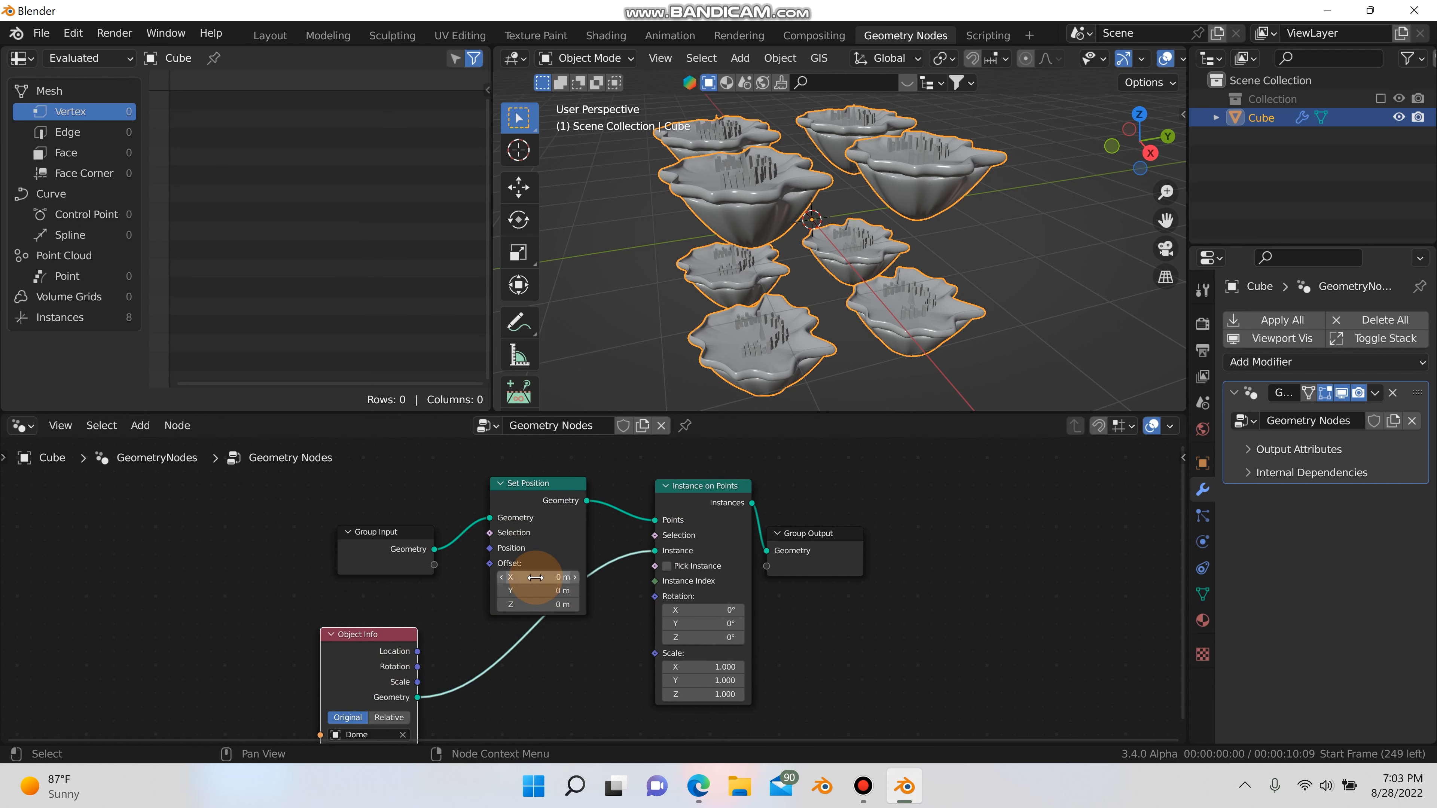
Try out different offset values on the Set Position node and undo the changes.
{"action": "mouse_move", "coordinate": [537, 577]}
{"action": "left_mouse_down"}
{"action": "mouse_move", "coordinate": [503, 578]}
{"action": "mouse_move", "coordinate": [554, 576]}
{"action": "left_mouse_up"}
{"action": "scroll", "coordinate": [570, 622], "scroll_direction": "down", "scroll_amount": 5}
{"action": "middle_click_drag", "start_coordinate": [572, 638], "coordinate": [571, 659]}
{"action": "mouse_move", "coordinate": [563, 623]}
{"action": "left_mouse_down"}
{"action": "mouse_move", "coordinate": [543, 624]}
{"action": "mouse_move", "coordinate": [617, 624]}
{"action": "mouse_move", "coordinate": [591, 624]}
{"action": "left_mouse_up"}
{"action": "key", "text": "ctrl+z"}
{"action": "scroll", "coordinate": [560, 606], "scroll_direction": "up", "scroll_amount": 5}
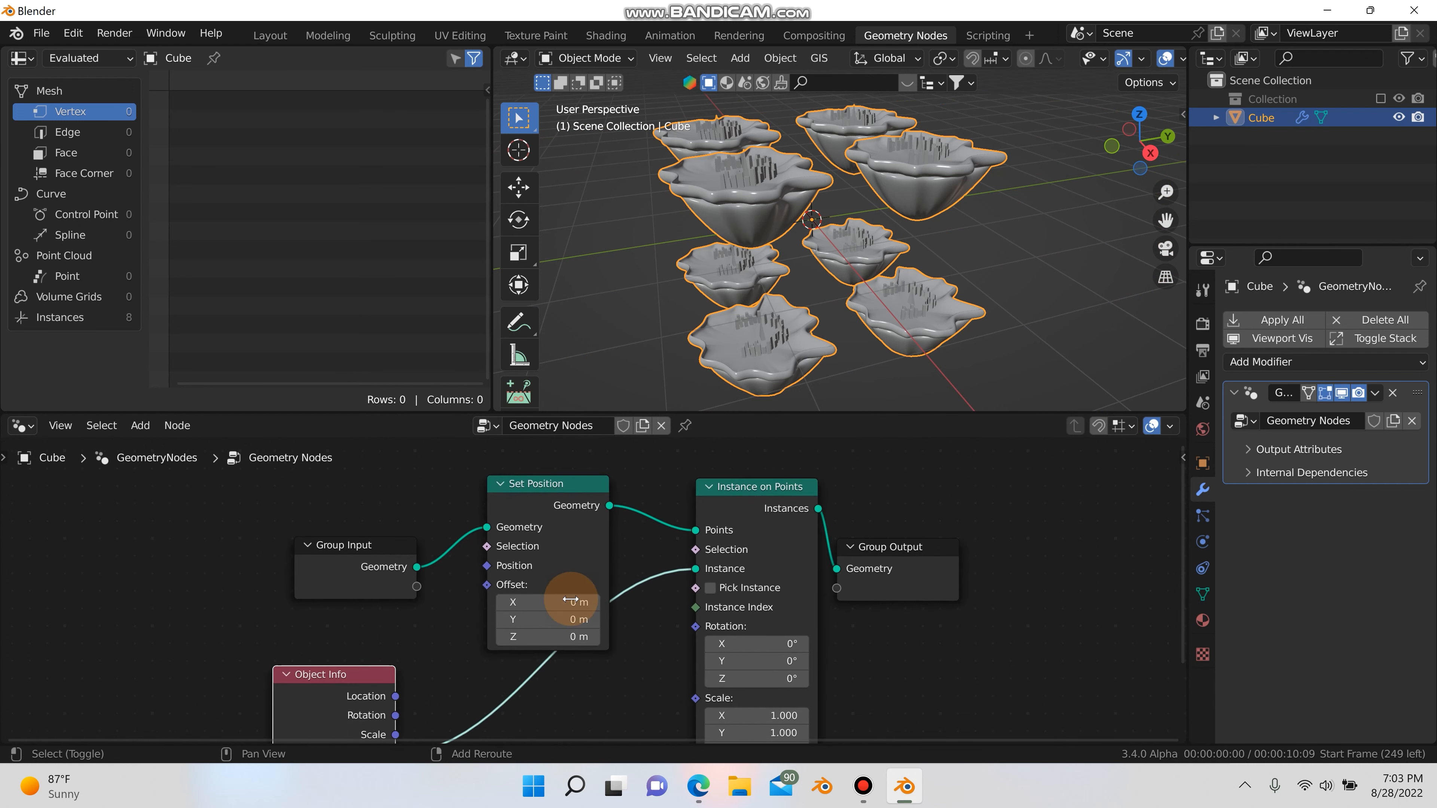
{"action": "mouse_move", "coordinate": [568, 643]}
{"action": "left_mouse_down"}
{"action": "mouse_move", "coordinate": [535, 642]}
{"action": "mouse_move", "coordinate": [629, 643]}
{"action": "mouse_move", "coordinate": [568, 642]}
{"action": "left_mouse_up"}
{"action": "key", "text": "ctrl+z"}
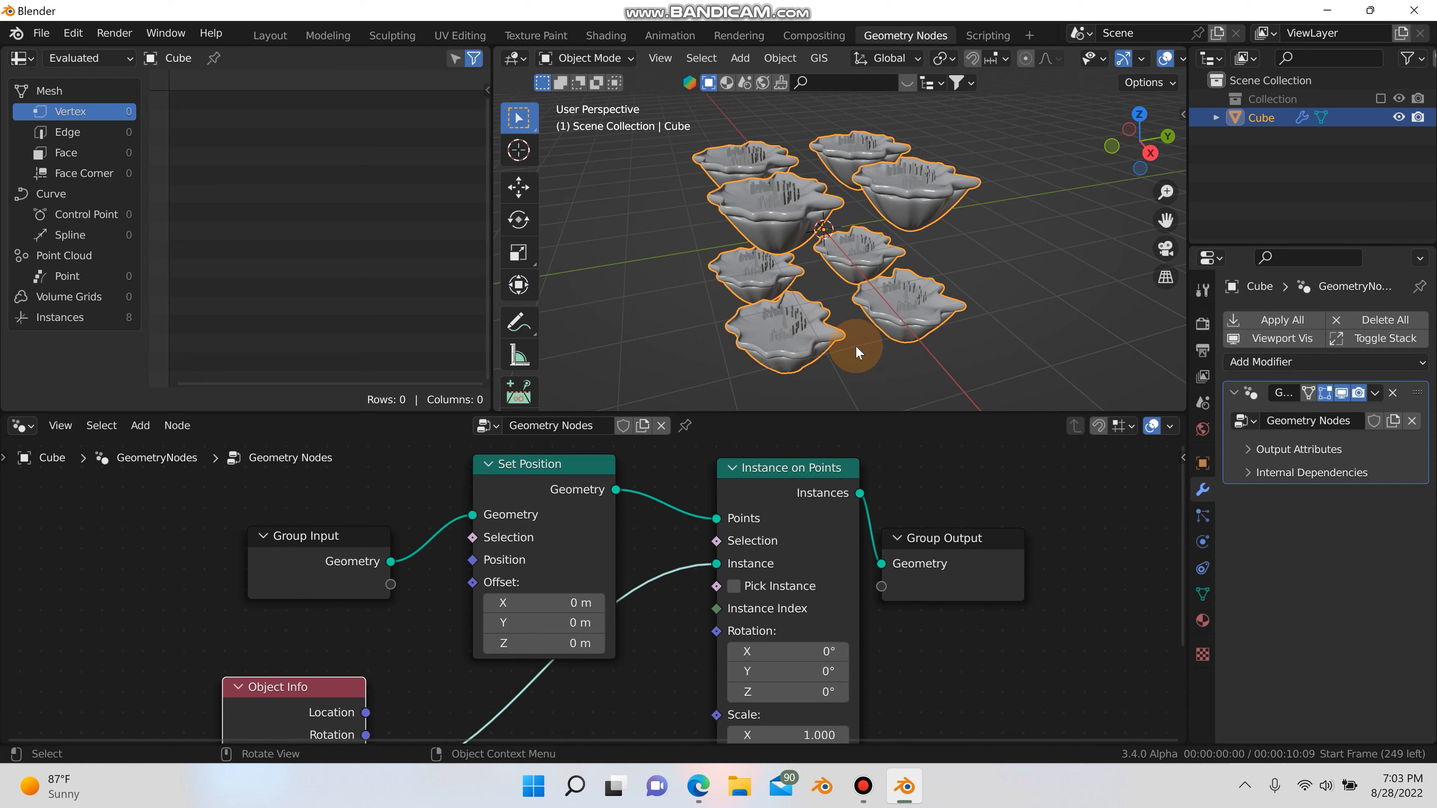
Insert a Distribute Points on Faces node between Set Position and Instance on Points, moving the Group Output and Instance on Points nodes aside.
{"action": "left_click_drag", "start_coordinate": [960, 579], "coordinate": [1088, 577]}
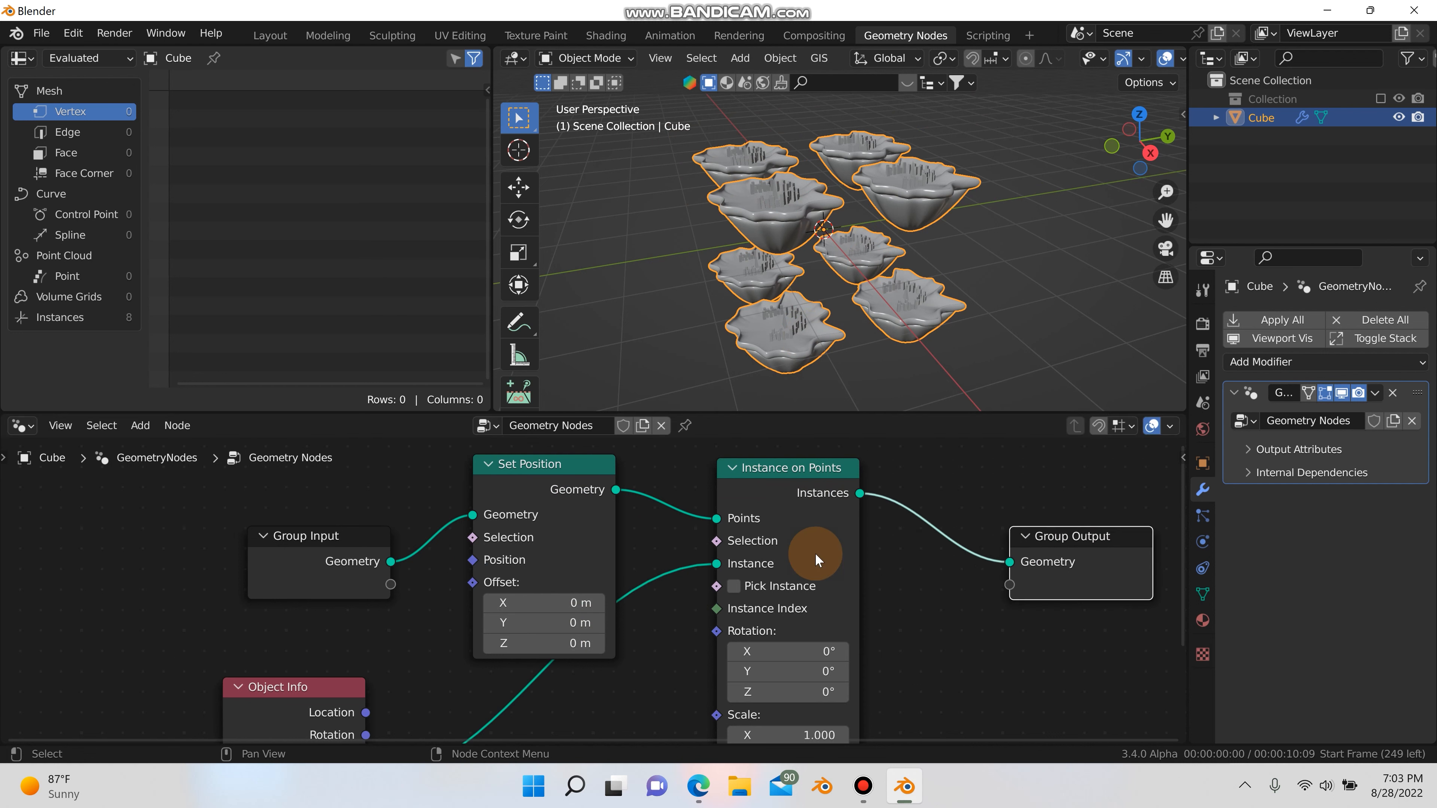
{"action": "left_click_drag", "start_coordinate": [810, 532], "coordinate": [925, 576]}
{"action": "key", "text": "shift+a"}
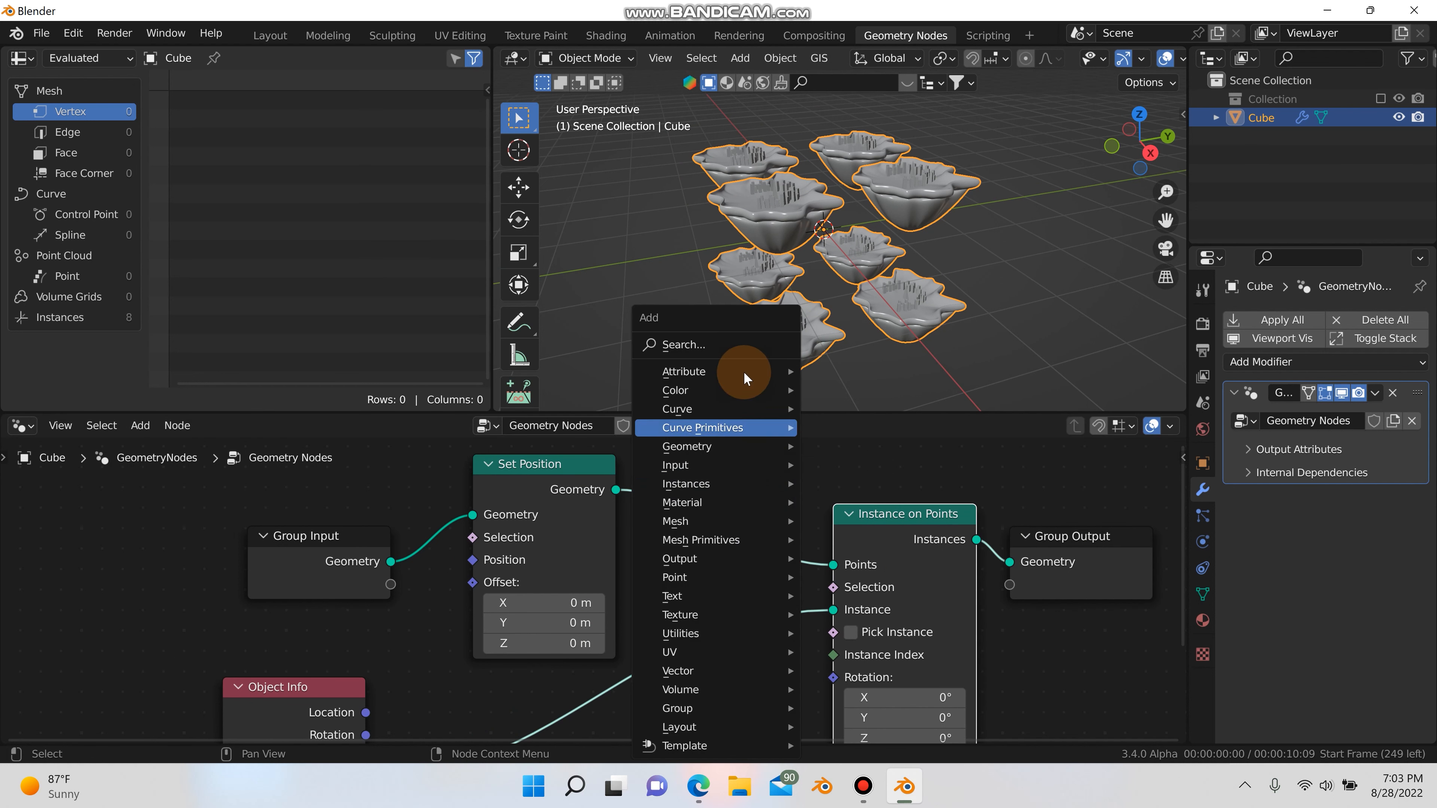
{"action": "type", "text": "distr"}
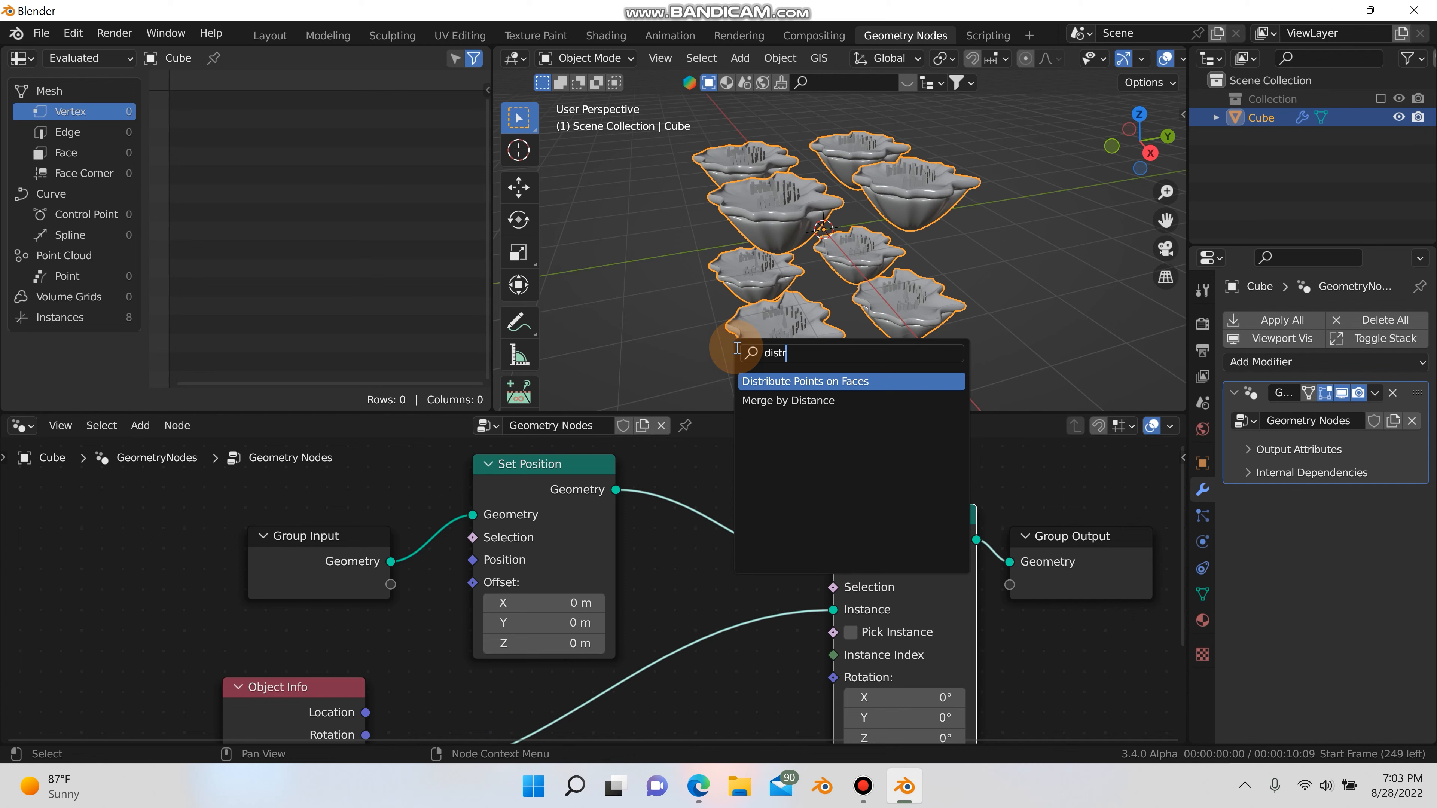
{"action": "left_click_drag", "start_coordinate": [774, 386], "coordinate": [769, 604]}
Spread out the Set Position, Distribute Points on Faces, Instance on Points and Object Info nodes for a clearer layout.
{"action": "scroll", "coordinate": [851, 669], "scroll_direction": "down", "scroll_amount": 6}
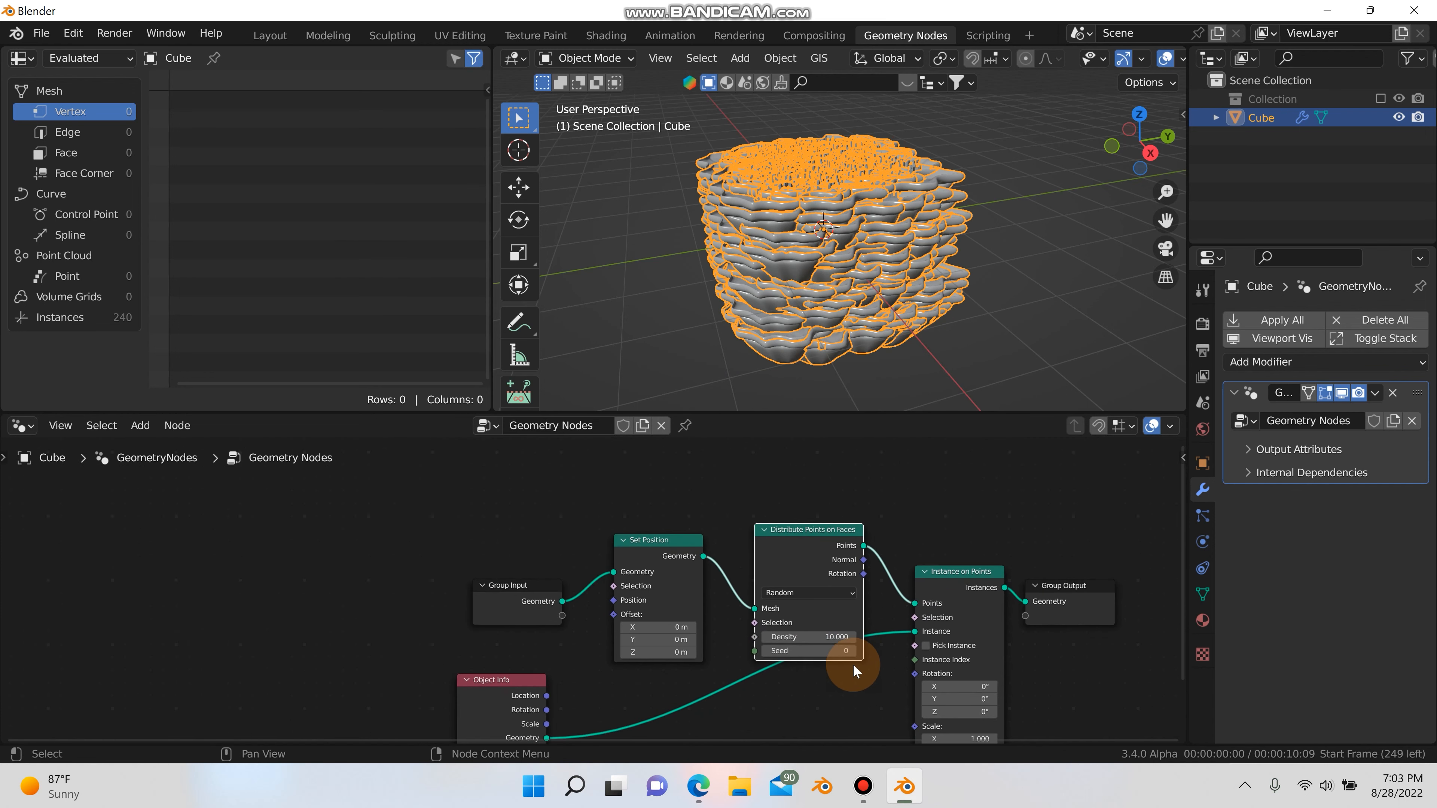
{"action": "scroll", "coordinate": [853, 667], "scroll_direction": "up", "scroll_amount": 1}
{"action": "left_click_drag", "start_coordinate": [947, 567], "coordinate": [712, 559]}
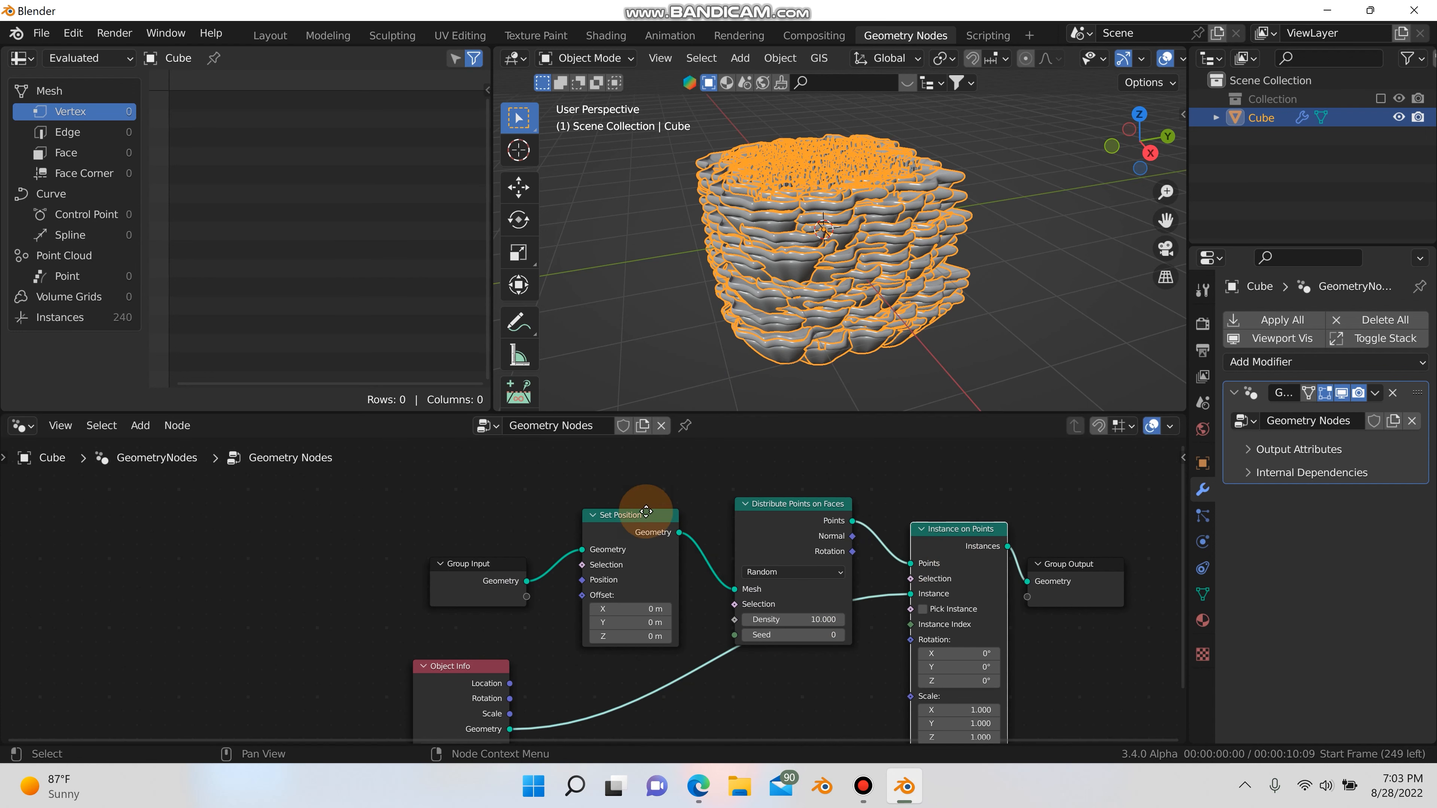
{"action": "left_click_drag", "start_coordinate": [648, 513], "coordinate": [647, 494]}
{"action": "left_click_drag", "start_coordinate": [474, 668], "coordinate": [474, 703]}
{"action": "scroll", "coordinate": [927, 275], "scroll_direction": "up", "scroll_amount": 6}
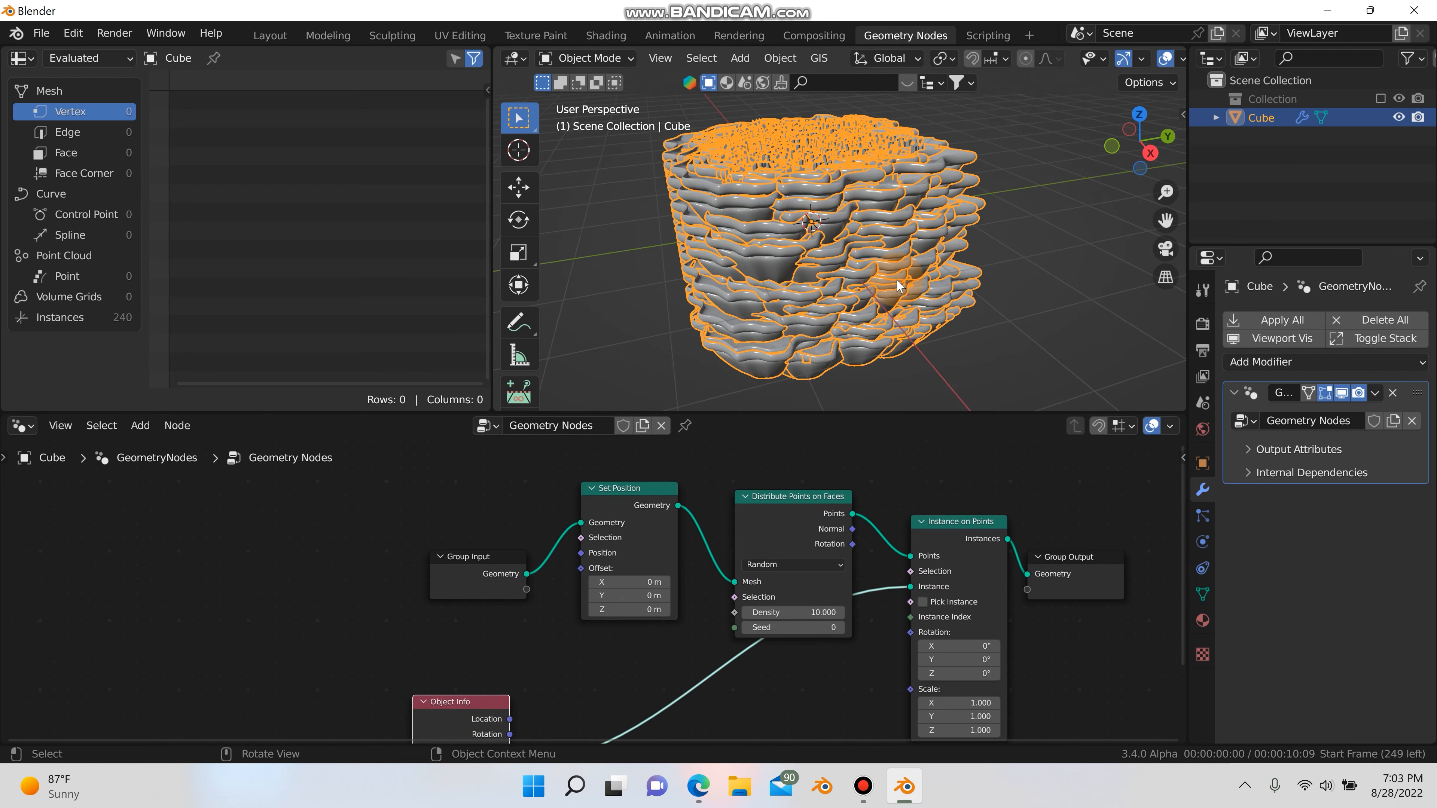
{"action": "scroll", "coordinate": [823, 289], "scroll_direction": "down", "scroll_amount": 2}
{"action": "middle_click_drag", "start_coordinate": [823, 289], "coordinate": [829, 257]}
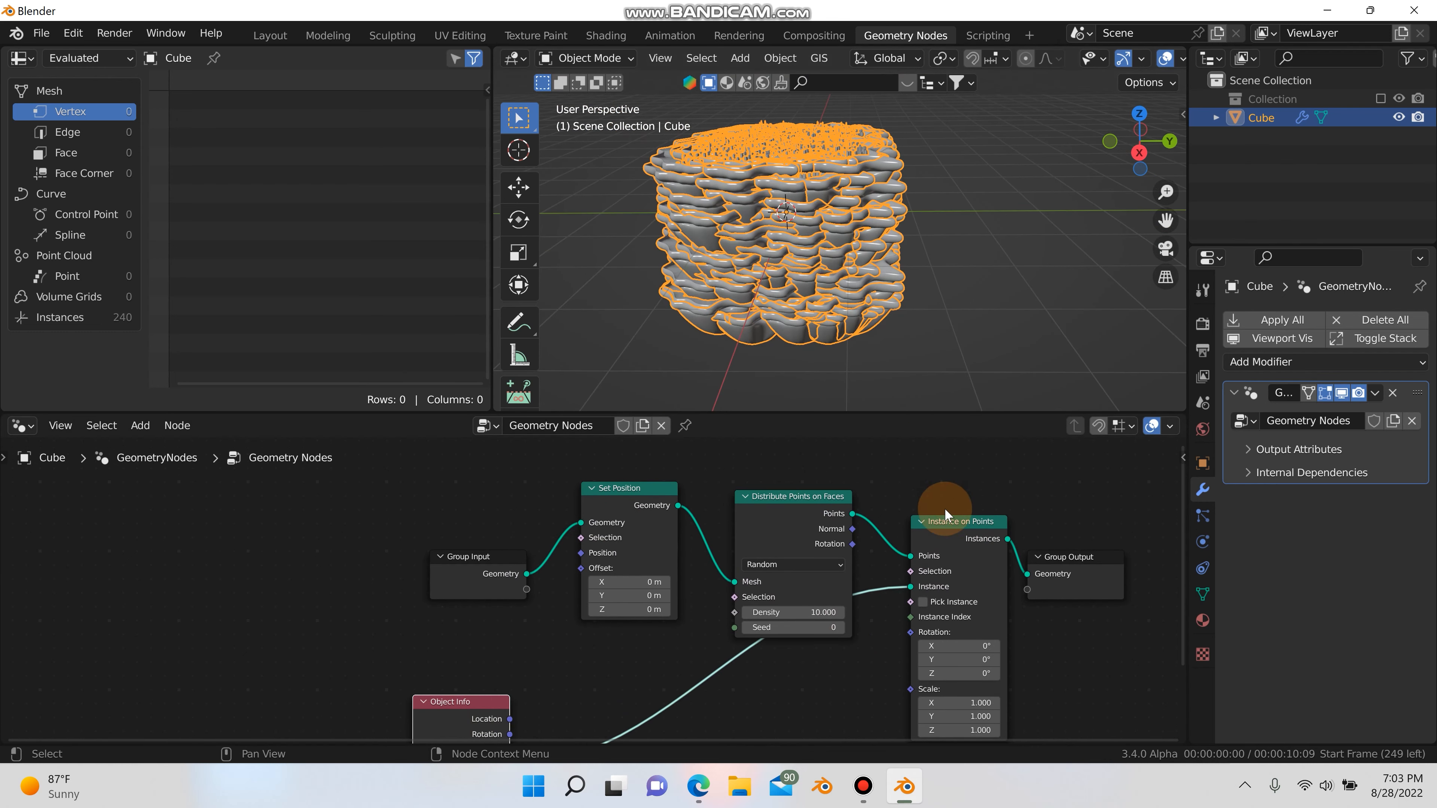
{"action": "scroll", "coordinate": [930, 543], "scroll_direction": "down", "scroll_amount": 2}
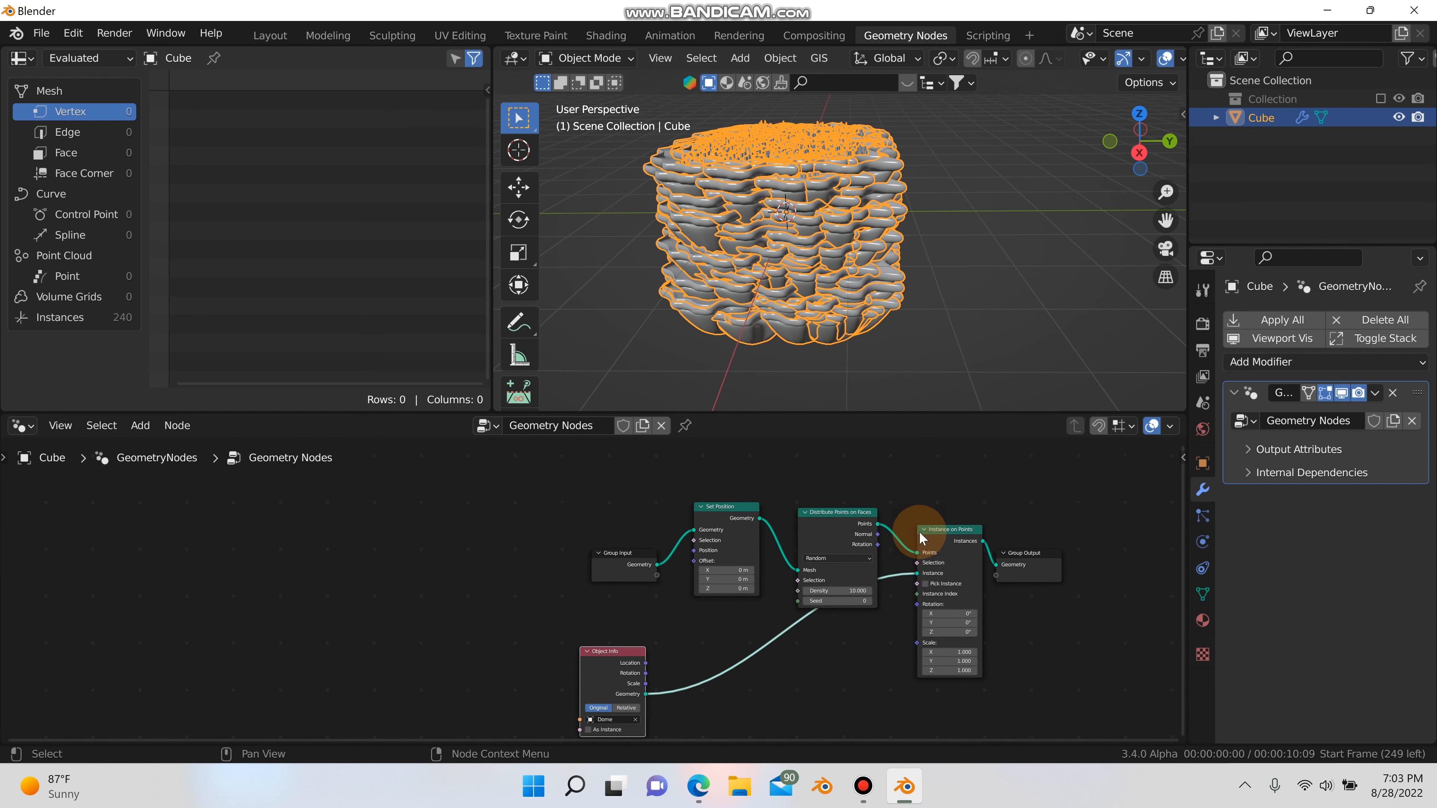
{"action": "left_click_drag", "start_coordinate": [824, 528], "coordinate": [821, 552]}
{"action": "scroll", "coordinate": [830, 648], "scroll_direction": "down", "scroll_amount": 1}
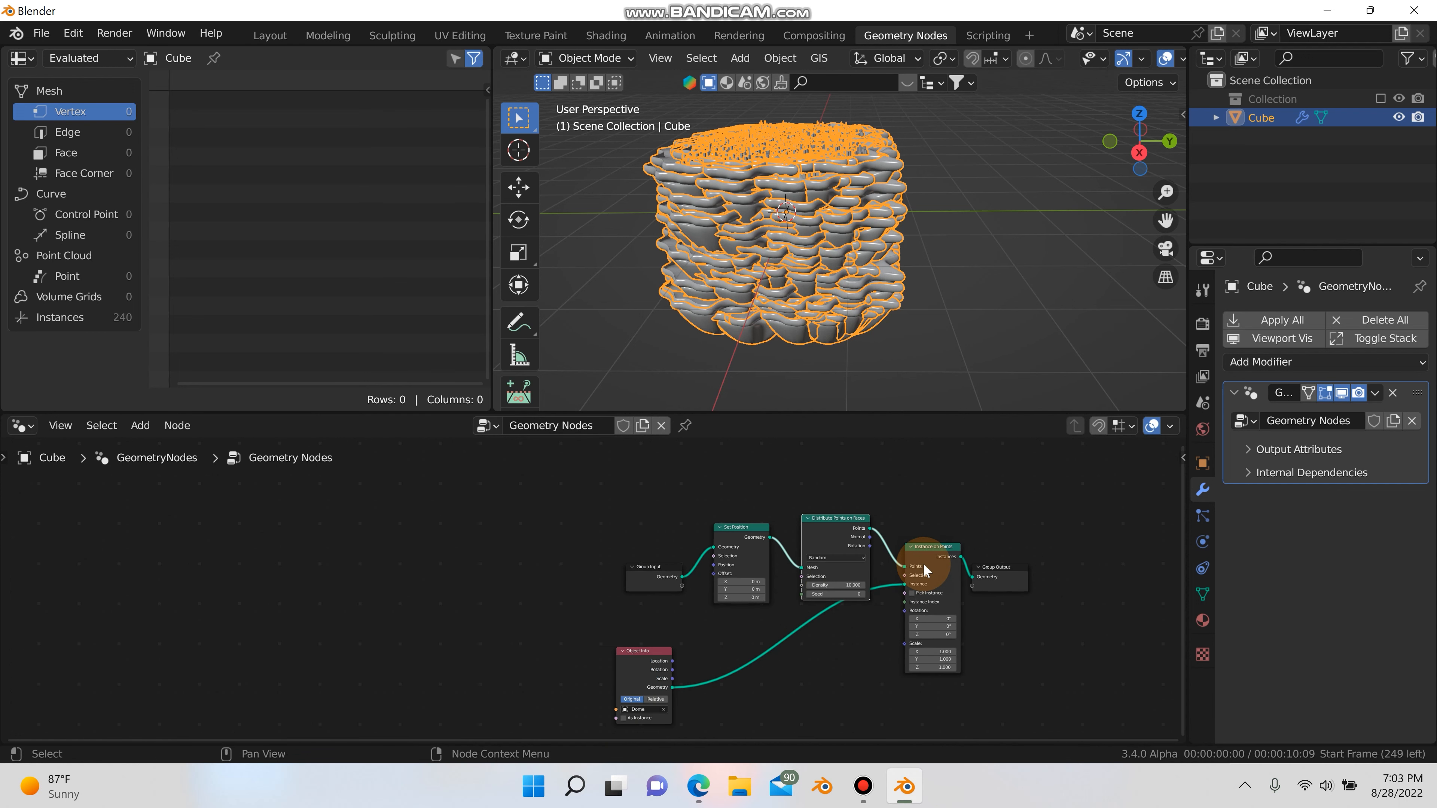
{"action": "left_click_drag", "start_coordinate": [923, 564], "coordinate": [922, 591]}
Try a scale of 0.1 on X, Y and Z in the Instance on Points node and undo it.
{"action": "scroll", "coordinate": [792, 515], "scroll_direction": "up", "scroll_amount": 4}
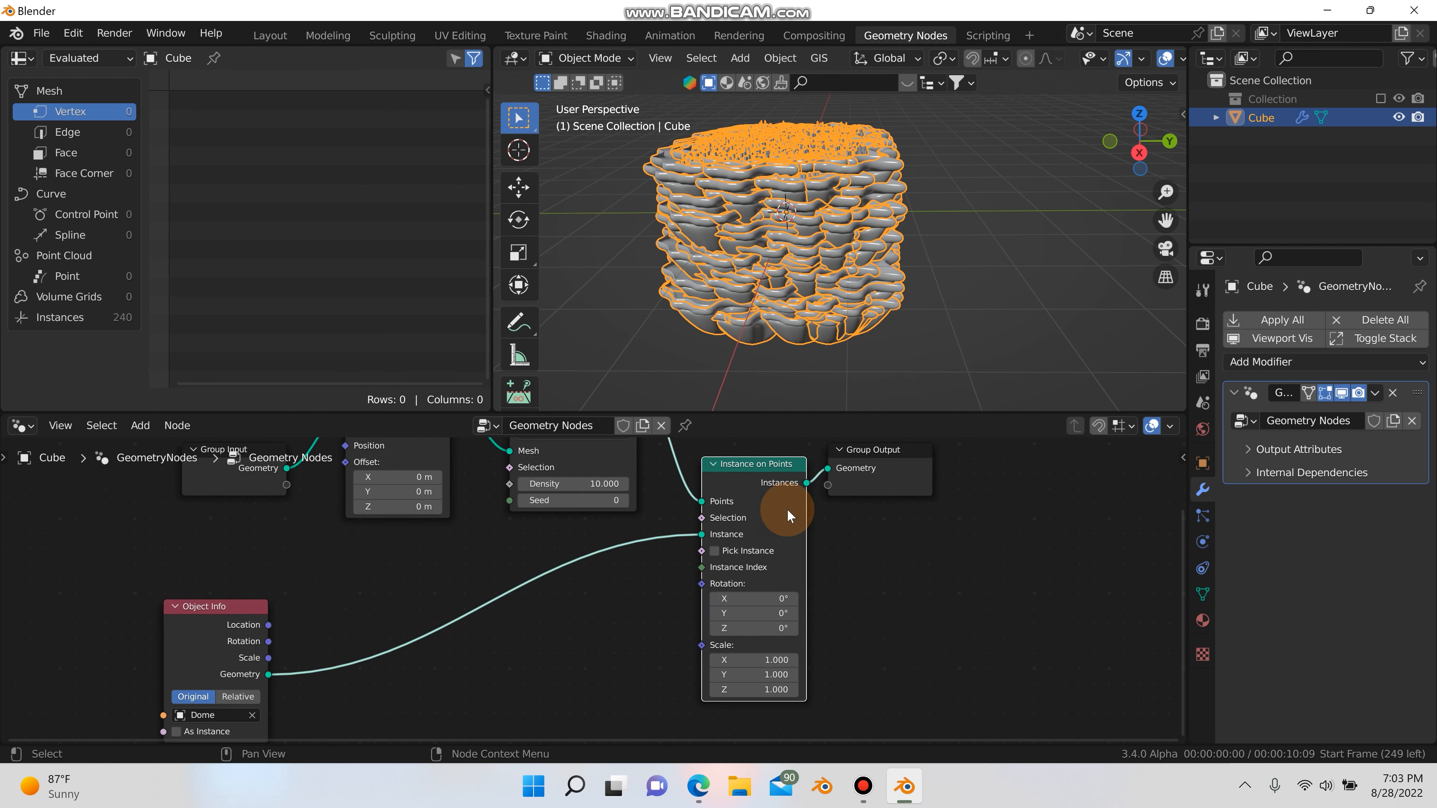
{"action": "middle_click_drag", "start_coordinate": [797, 524], "coordinate": [785, 503]}
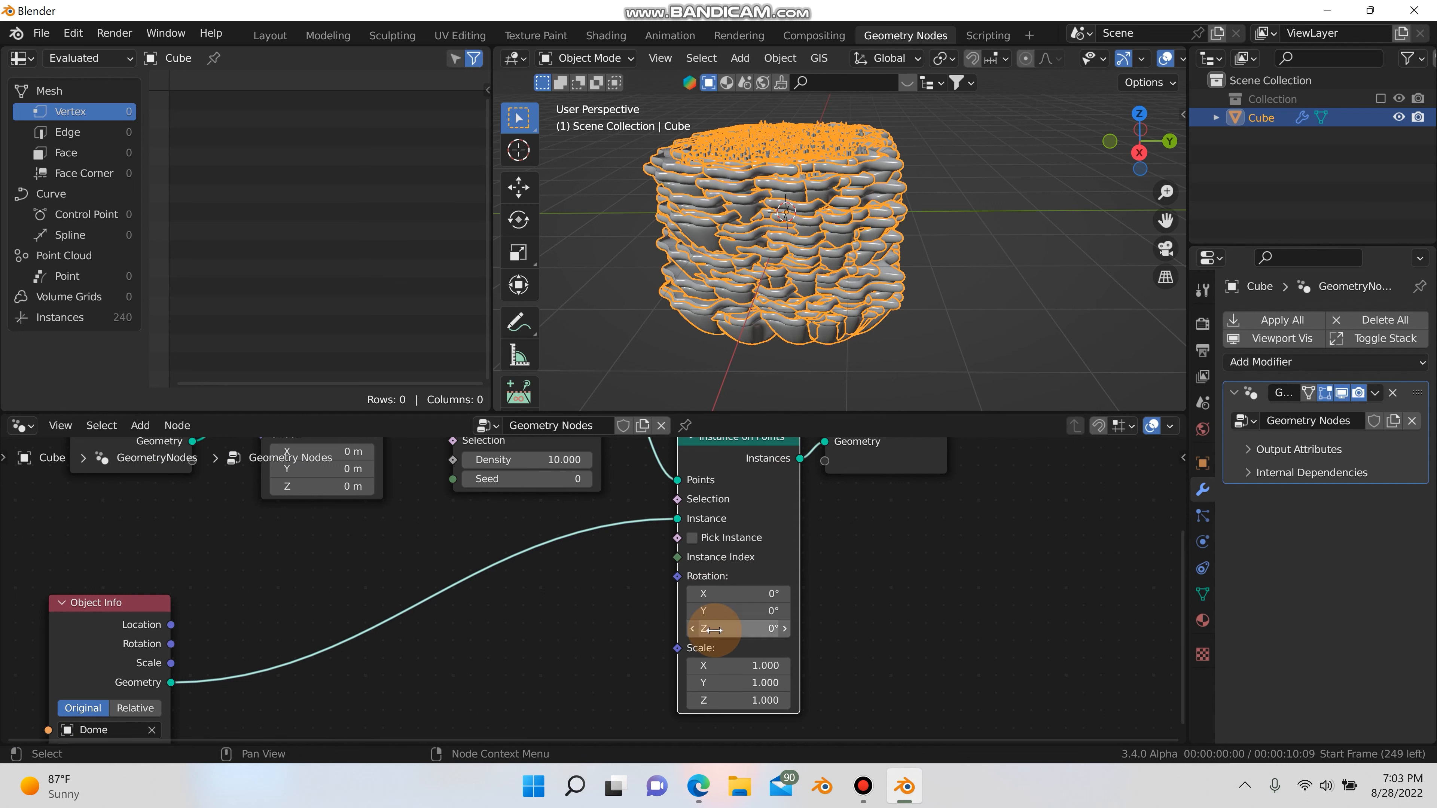
{"action": "scroll", "coordinate": [880, 607], "scroll_direction": "down", "scroll_amount": 2}
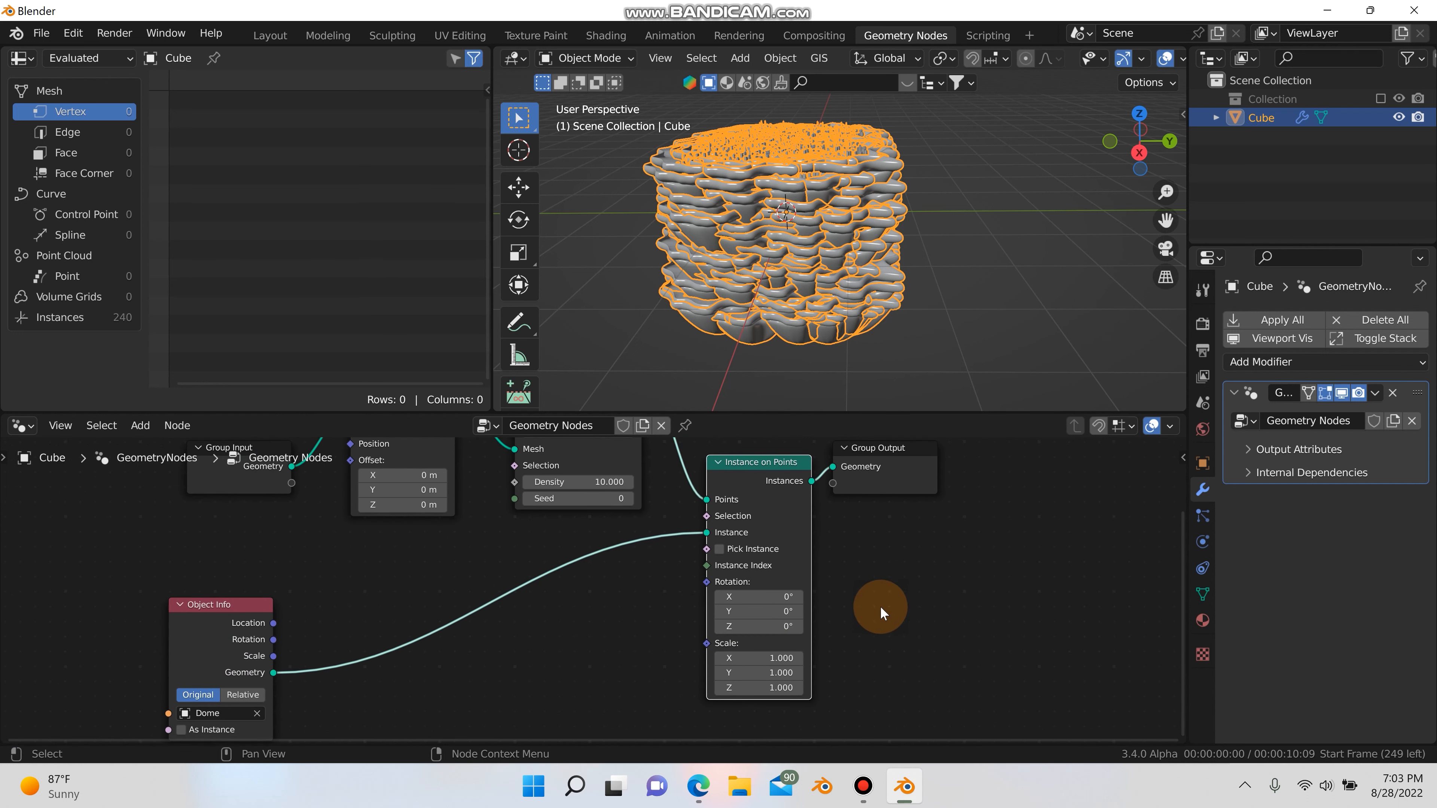
{"action": "middle_click_drag", "start_coordinate": [880, 607], "coordinate": [917, 611]}
{"action": "scroll", "coordinate": [708, 633], "scroll_direction": "up", "scroll_amount": 1}
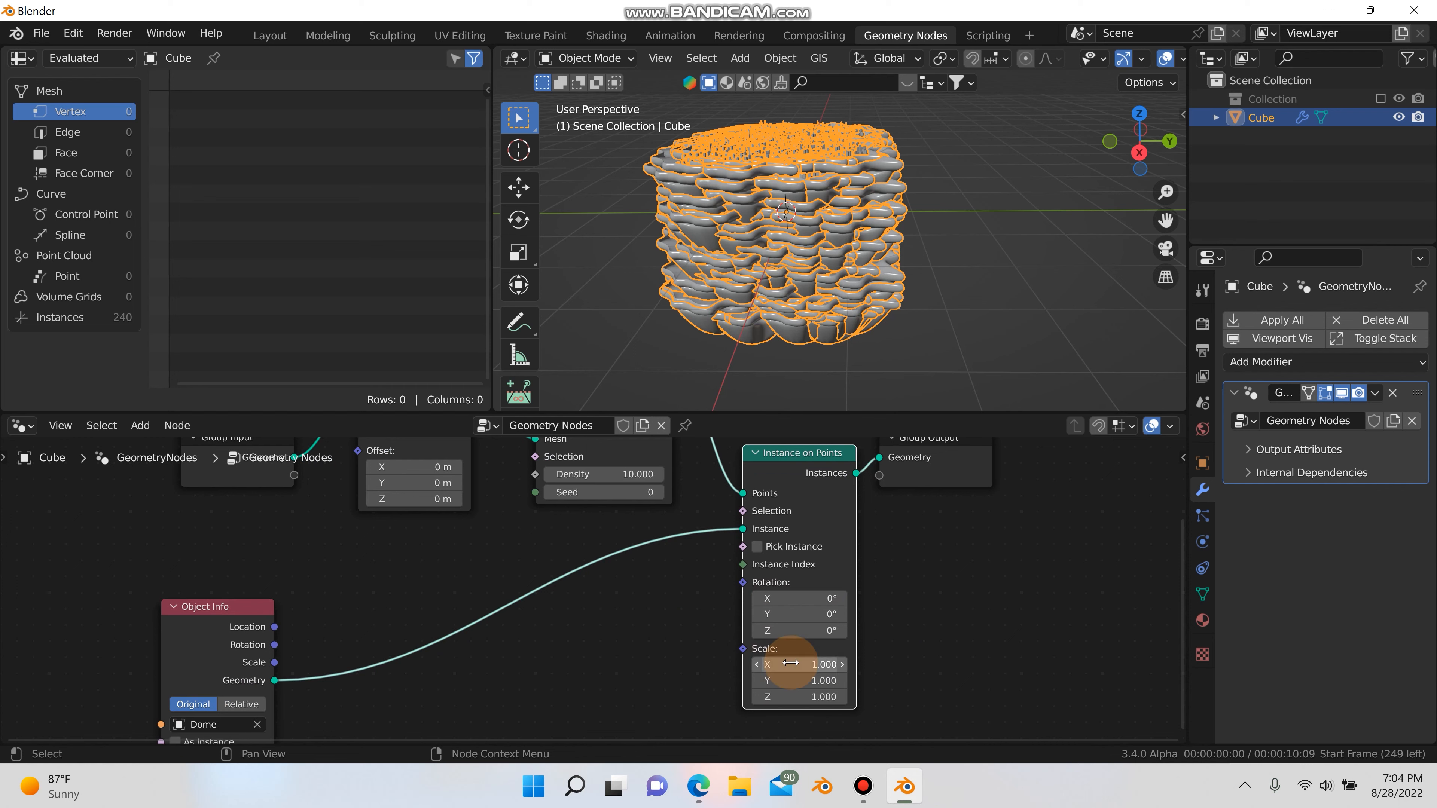
{"action": "left_click_drag", "start_coordinate": [790, 662], "coordinate": [737, 697], "text": "shift"}
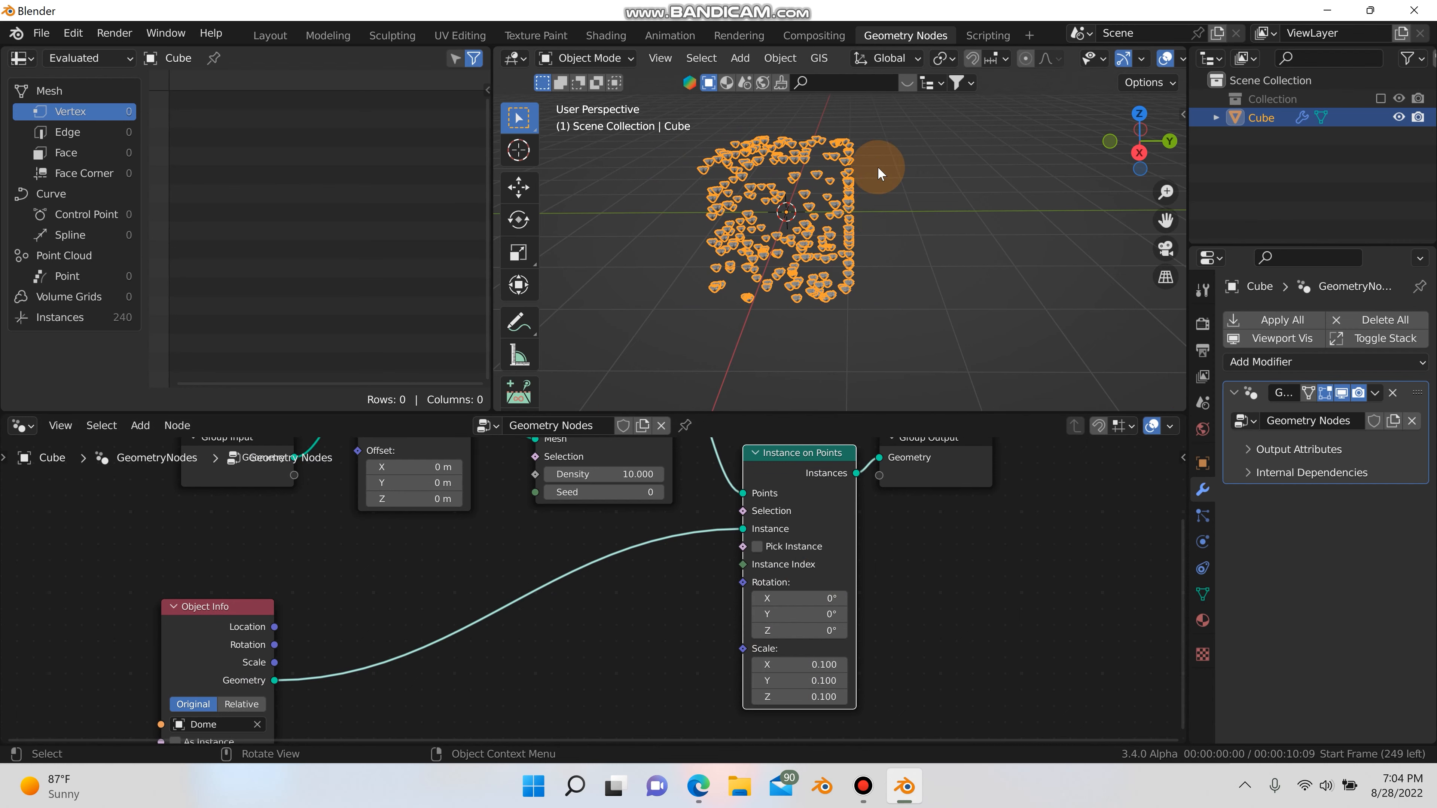
{"action": "scroll", "coordinate": [777, 216], "scroll_direction": "up", "scroll_amount": 6}
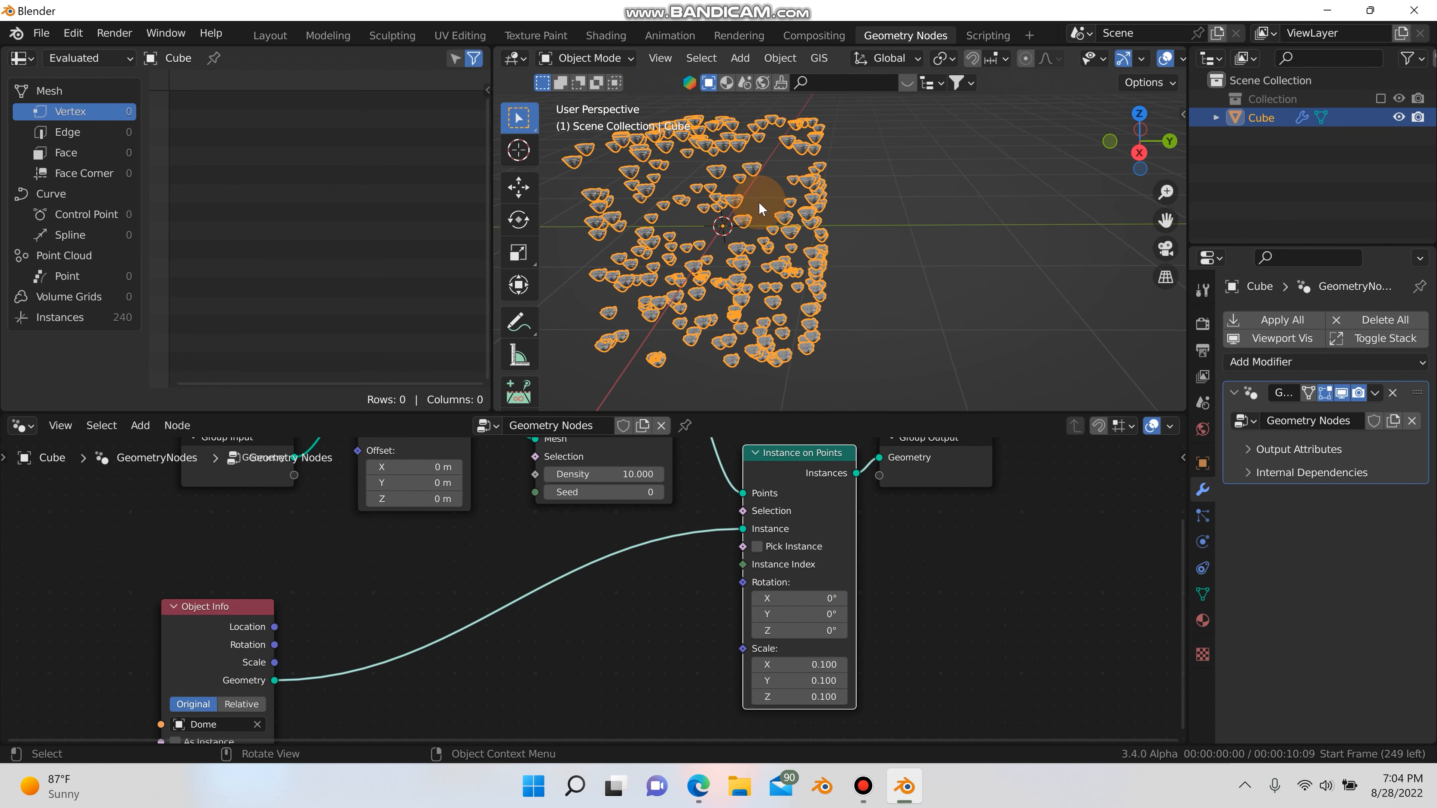
{"action": "middle_click_drag", "start_coordinate": [758, 201], "coordinate": [819, 278]}
{"action": "scroll", "coordinate": [797, 231], "scroll_direction": "down", "scroll_amount": 2}
{"action": "scroll", "coordinate": [828, 232], "scroll_direction": "up", "scroll_amount": 1}
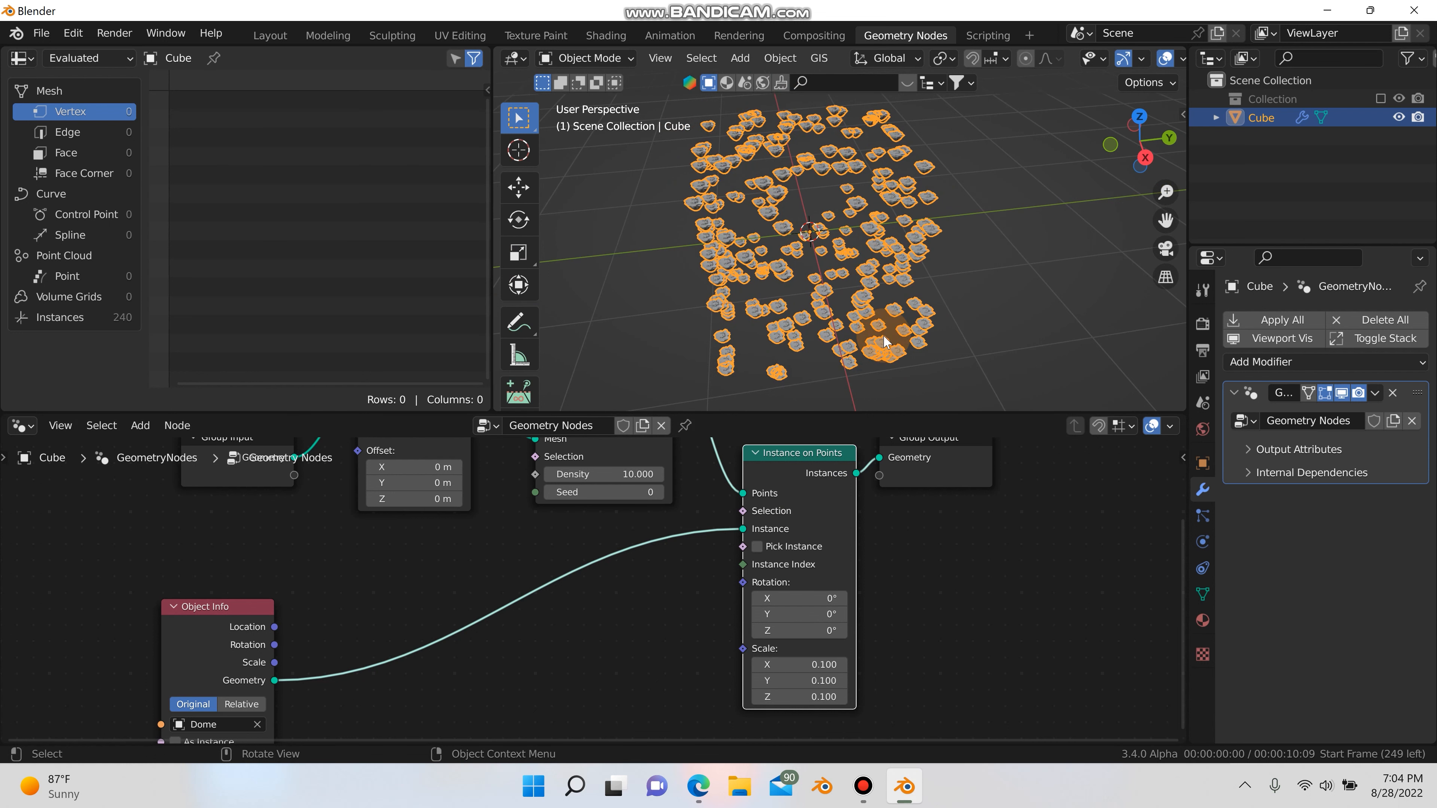
{"action": "key", "text": "ctrl+z"}
{"action": "scroll", "coordinate": [871, 280], "scroll_direction": "down", "scroll_amount": 4}
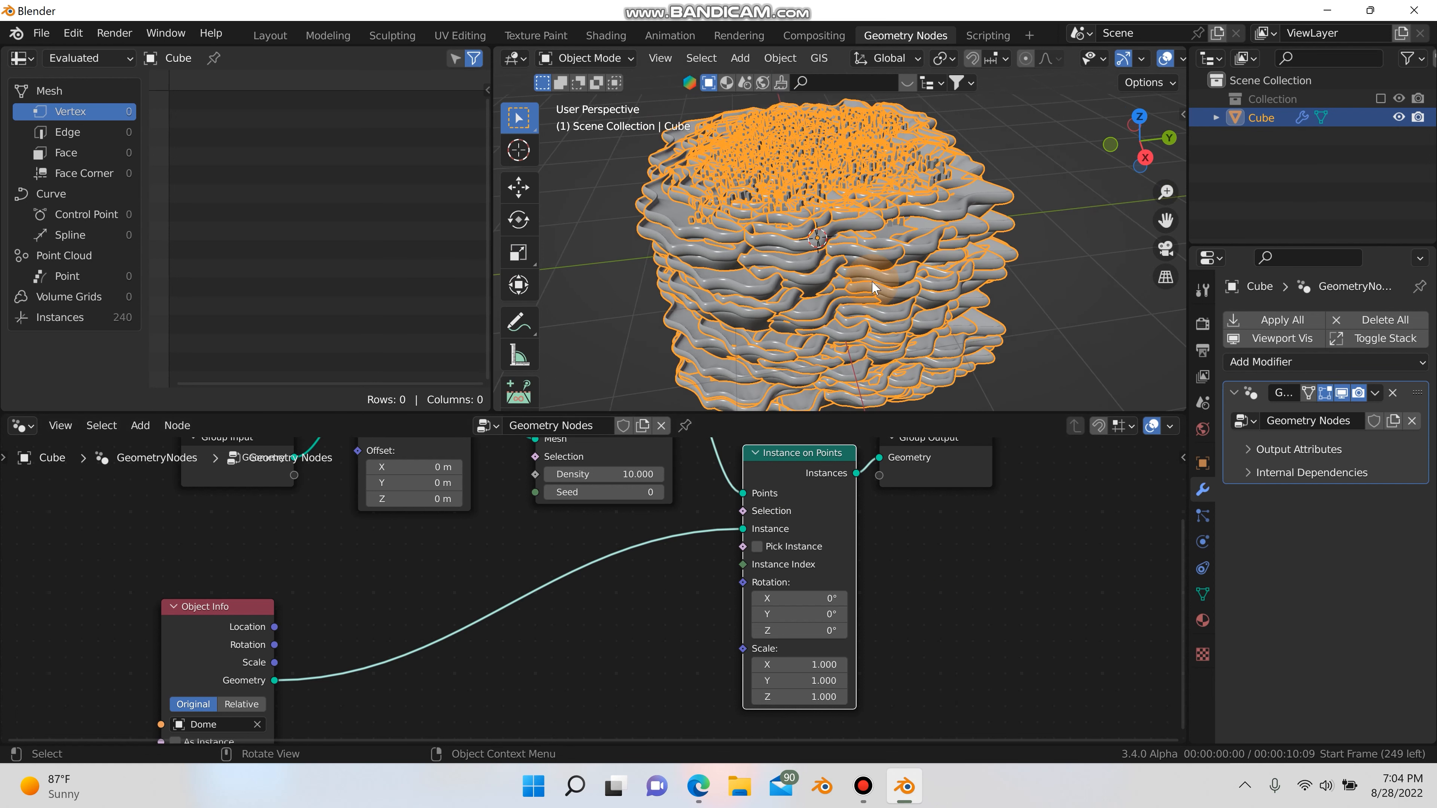
Add a Random Value node and connect its Value output to the Scale input of Instance on Points.
{"action": "key", "text": "shift+a"}
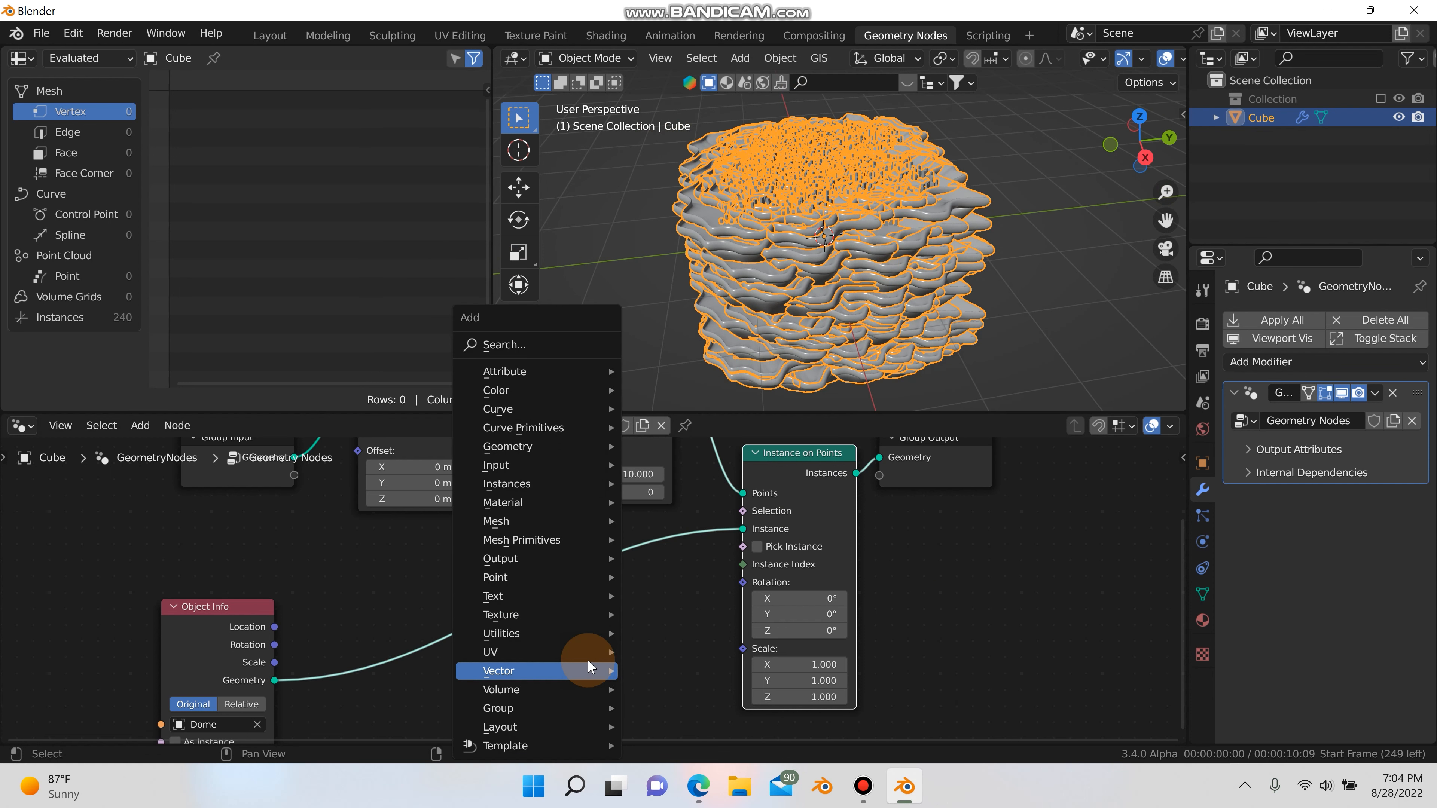
{"action": "left_click", "coordinate": [562, 344]}
{"action": "type", "text": "random"}
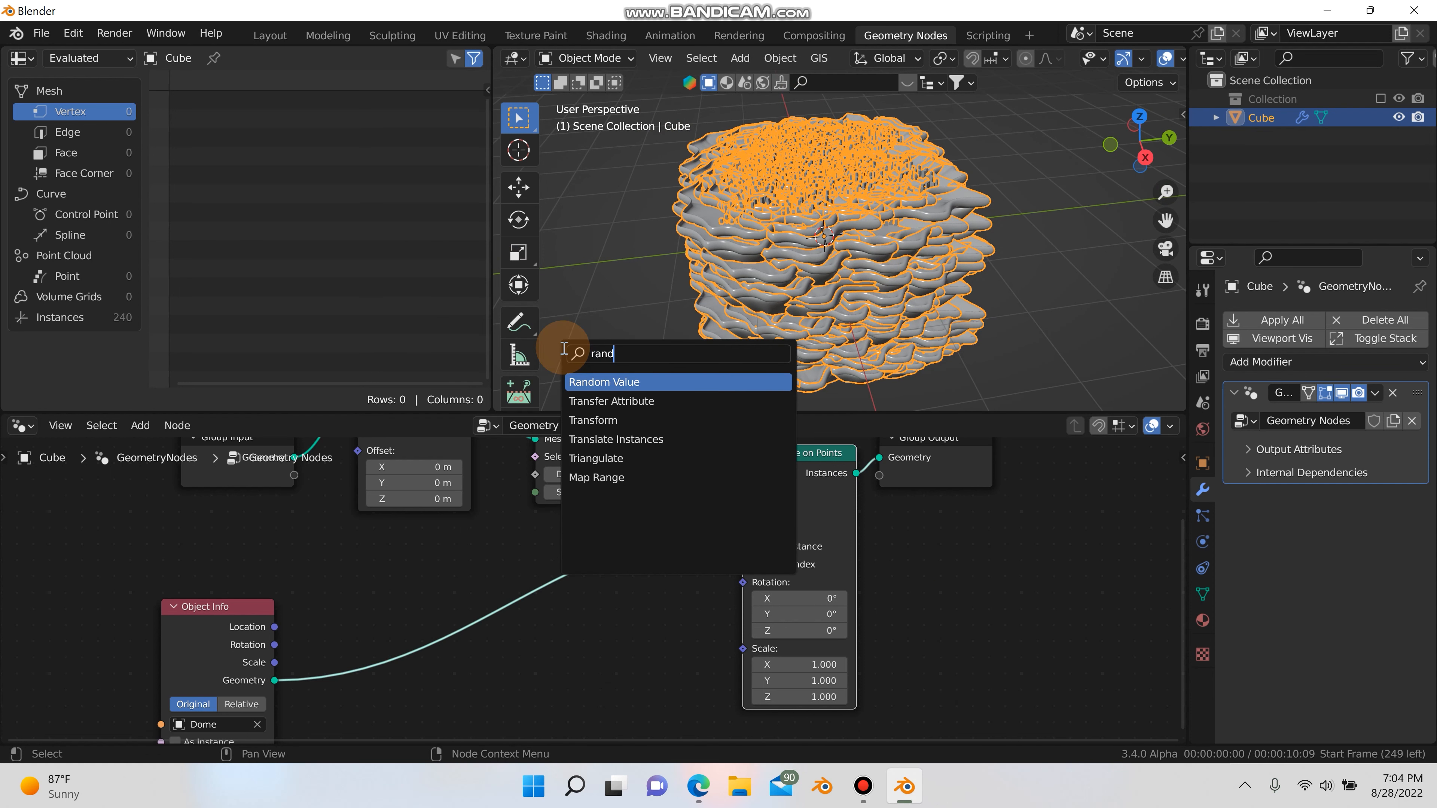
{"action": "left_click", "coordinate": [598, 383]}
{"action": "left_click", "coordinate": [672, 612]}
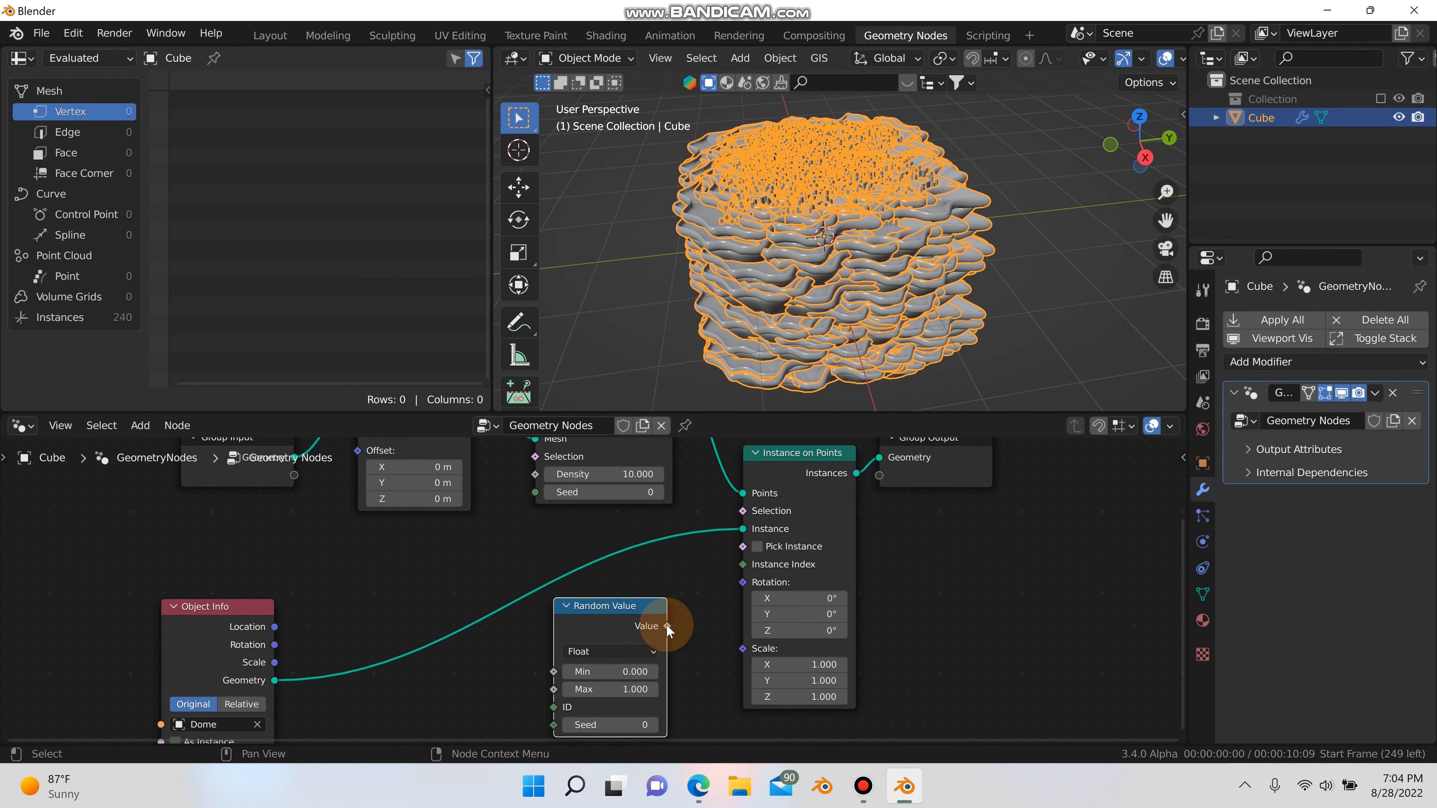
{"action": "left_click_drag", "start_coordinate": [740, 649], "coordinate": [742, 648]}
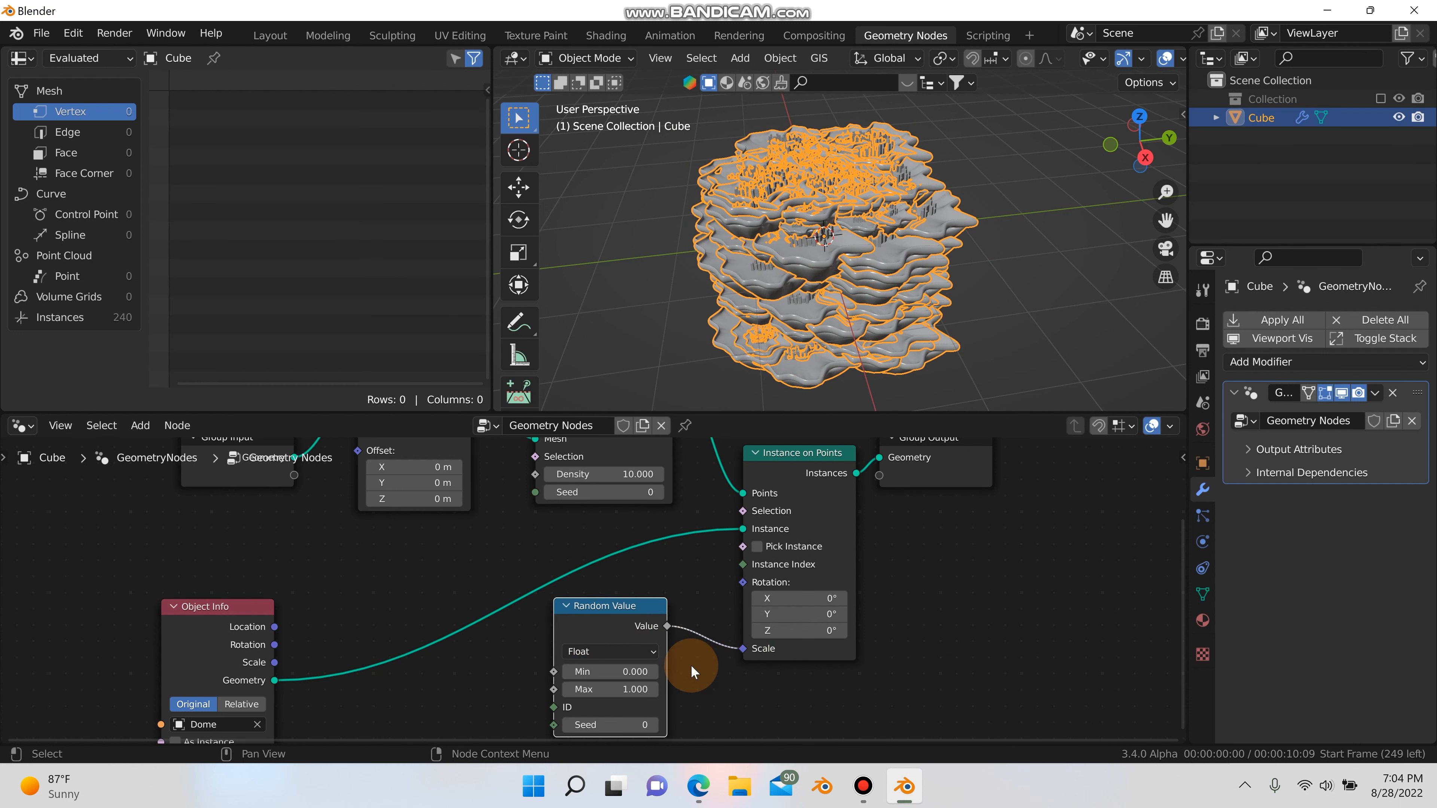
Lower the Random Value node's range so the scattered Dome instances become small and vary in size.
{"action": "scroll", "coordinate": [710, 691], "scroll_direction": "up", "scroll_amount": 2}
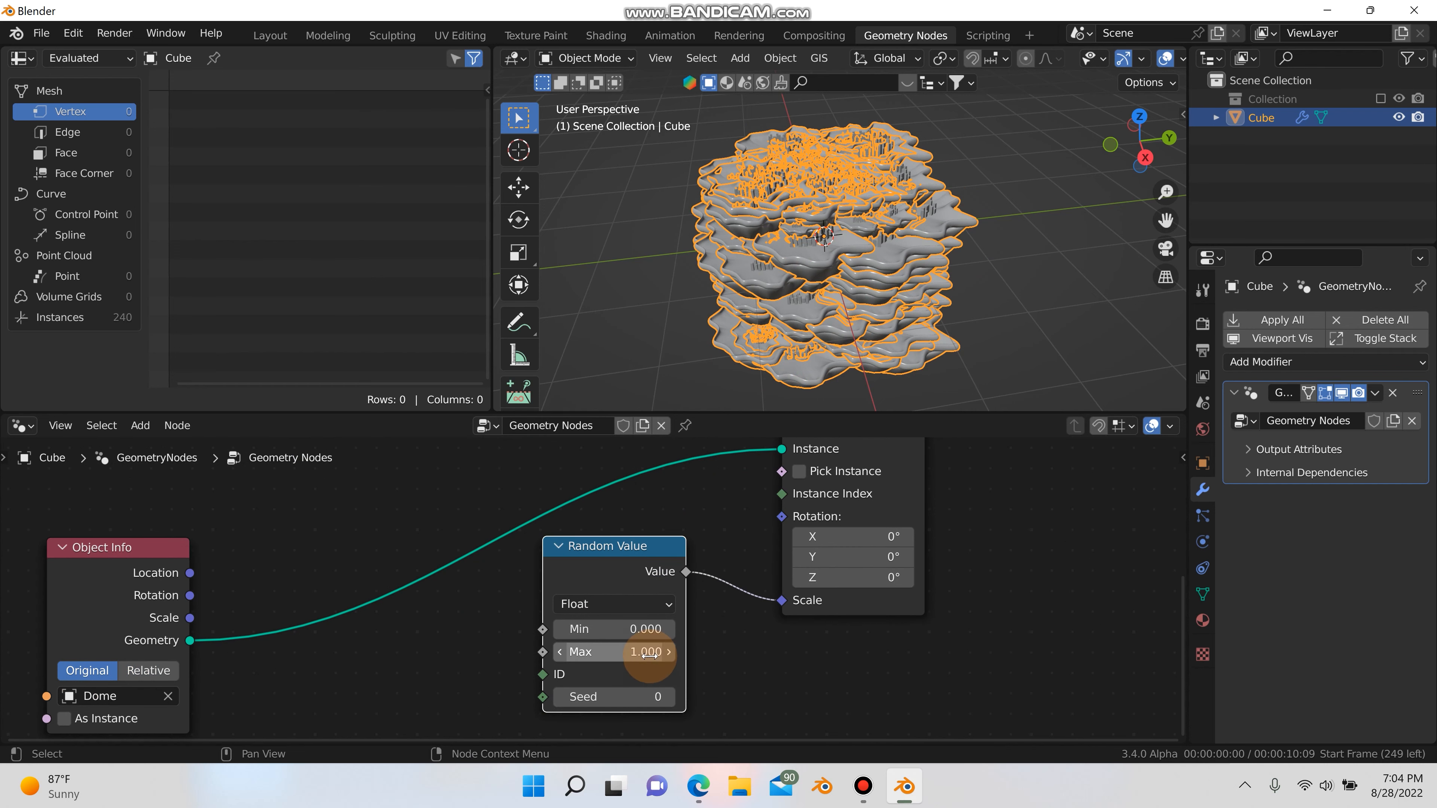
{"action": "mouse_move", "coordinate": [636, 652]}
{"action": "left_mouse_down"}
{"action": "mouse_move", "coordinate": [630, 630]}
{"action": "mouse_move", "coordinate": [655, 630]}
{"action": "mouse_move", "coordinate": [630, 630]}
{"action": "left_mouse_up"}
{"action": "middle_click_drag", "start_coordinate": [752, 334], "coordinate": [752, 294]}
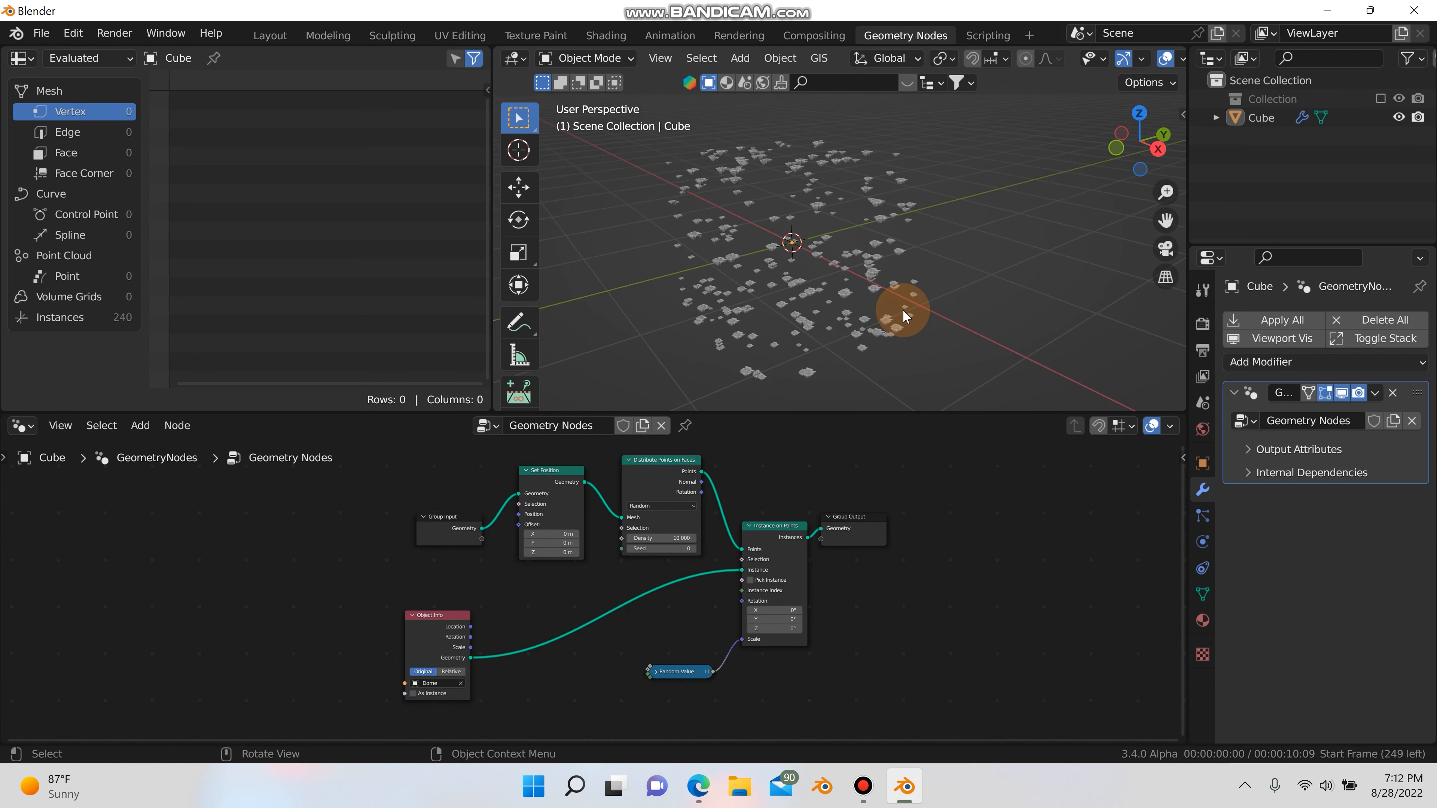
{"action": "middle_click_drag", "start_coordinate": [902, 309], "coordinate": [819, 265]}
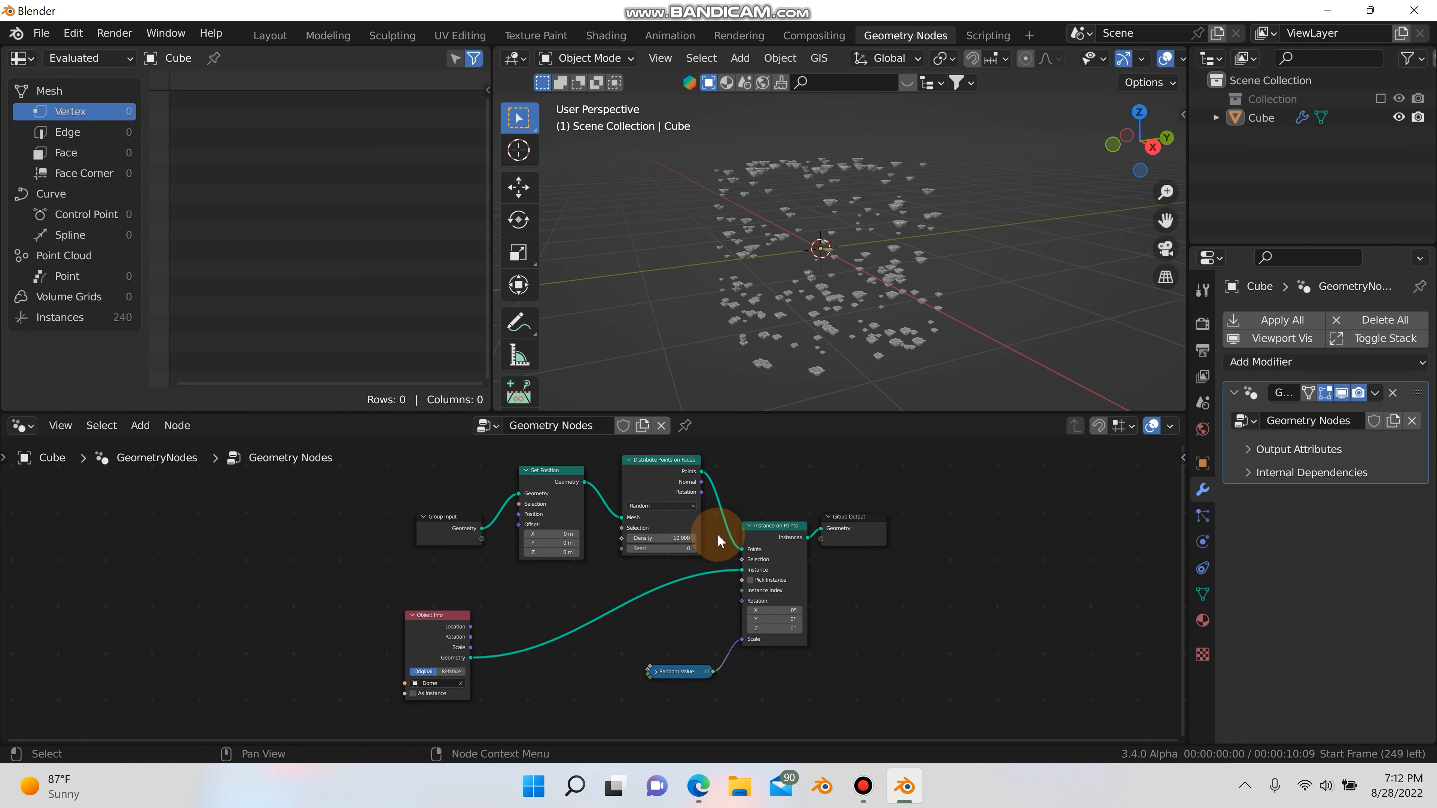
Reduce the Density on the Distribute Points on Faces node to about 2.08.
{"action": "scroll", "coordinate": [717, 534], "scroll_direction": "up", "scroll_amount": 3}
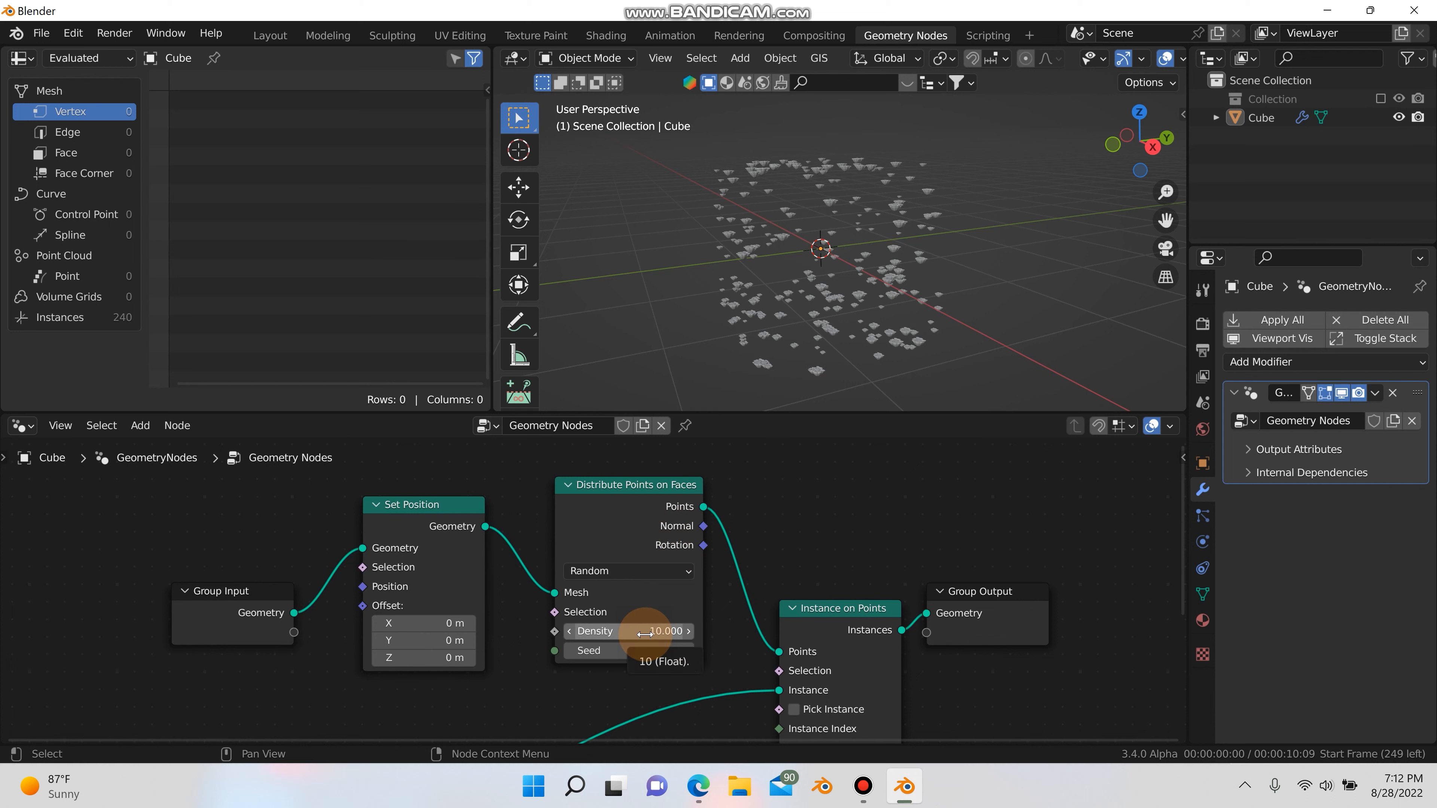
{"action": "left_click_drag", "start_coordinate": [644, 634], "coordinate": [650, 634], "text": "shift"}
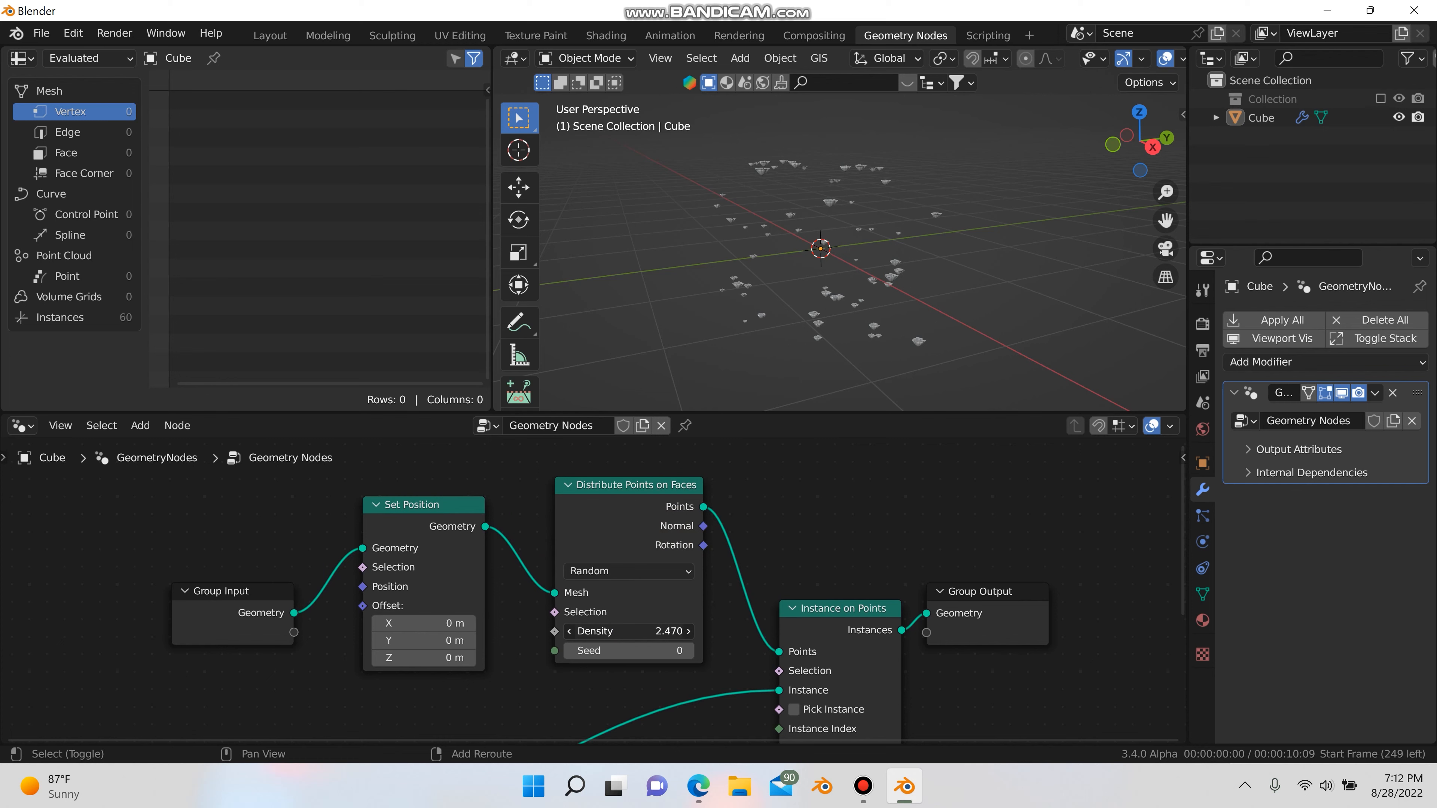
{"action": "mouse_move", "coordinate": [805, 257]}
{"action": "middle_mouse_down"}
{"action": "mouse_move", "coordinate": [834, 257]}
{"action": "mouse_move", "coordinate": [851, 305]}
{"action": "mouse_move", "coordinate": [804, 349]}
{"action": "mouse_move", "coordinate": [711, 381]}
{"action": "mouse_move", "coordinate": [628, 326]}
{"action": "mouse_move", "coordinate": [727, 260]}
{"action": "mouse_move", "coordinate": [872, 207]}
{"action": "mouse_move", "coordinate": [797, 280]}
{"action": "middle_mouse_up"}
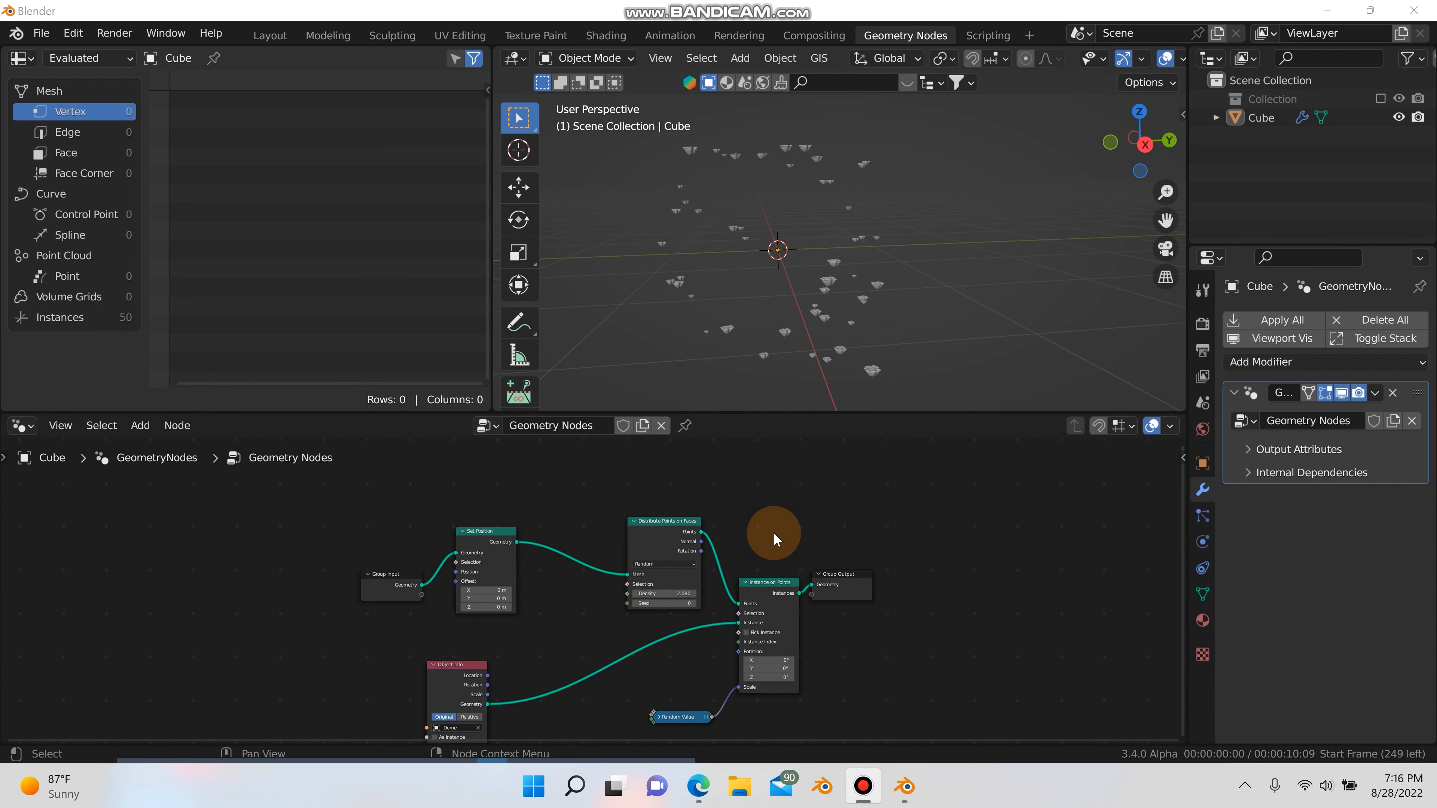
{"action": "middle_click_drag", "start_coordinate": [770, 536], "coordinate": [752, 503]}
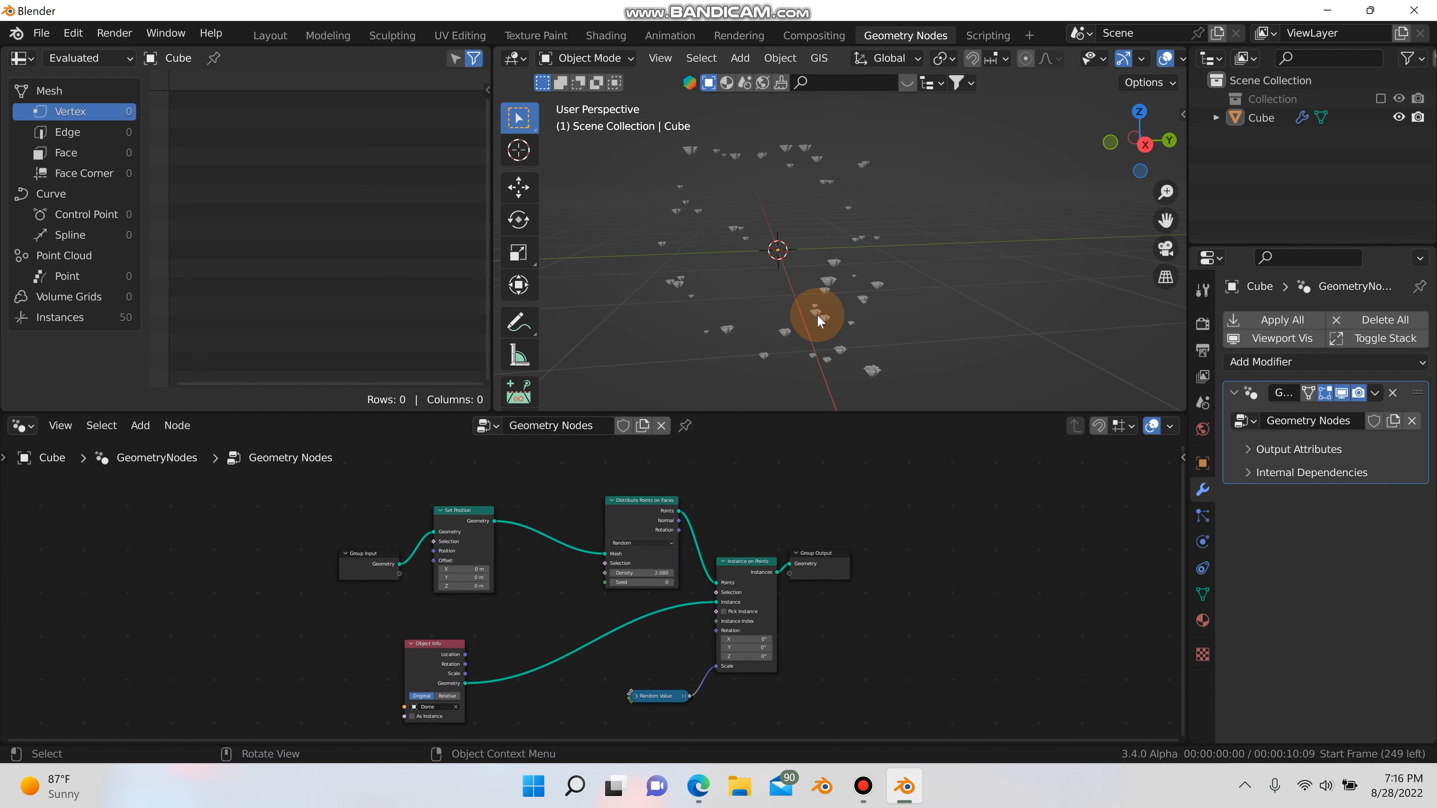
{"action": "mouse_move", "coordinate": [818, 321]}
{"action": "middle_mouse_down"}
{"action": "mouse_move", "coordinate": [783, 305]}
{"action": "mouse_move", "coordinate": [821, 311]}
{"action": "middle_mouse_up"}
{"action": "scroll", "coordinate": [590, 594], "scroll_direction": "up", "scroll_amount": 1}
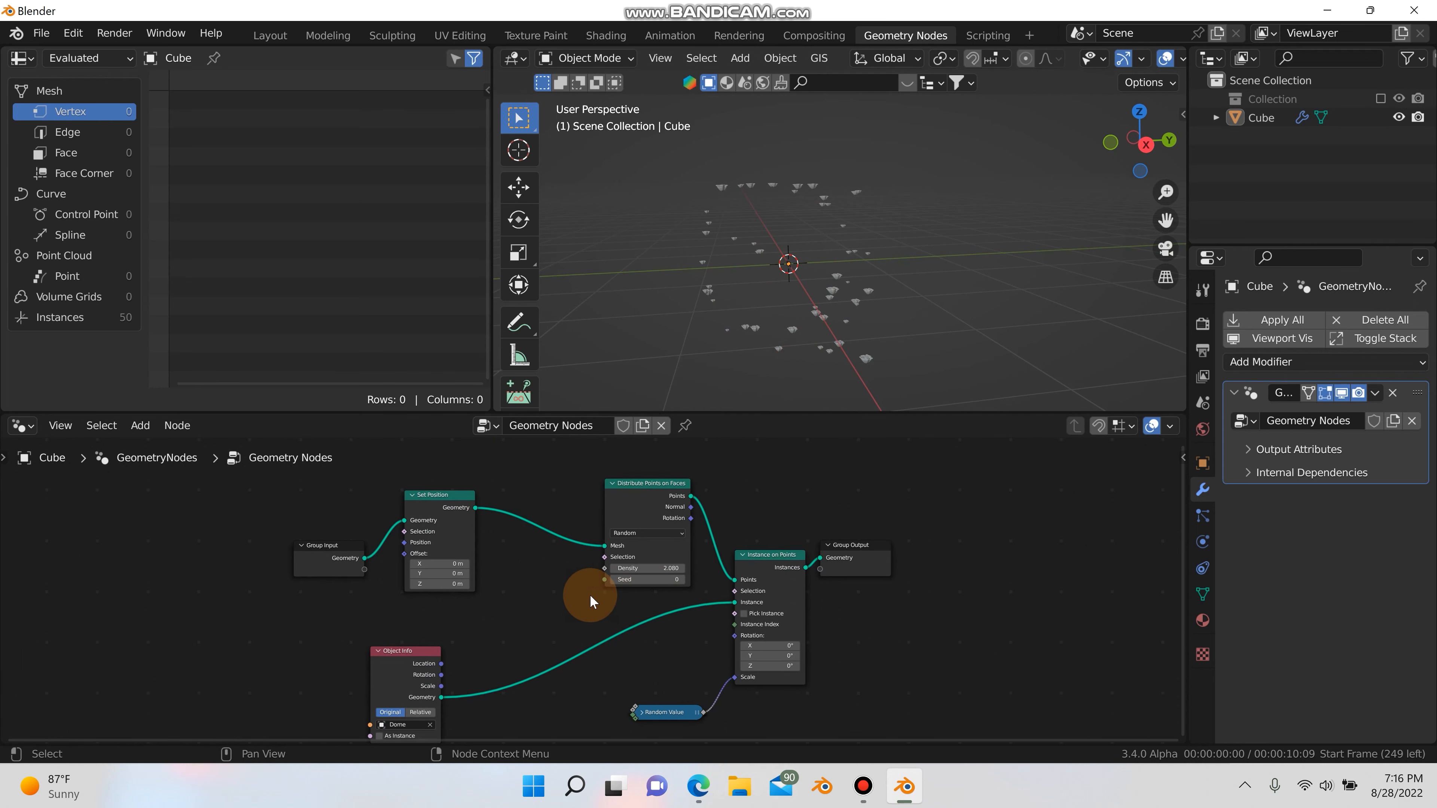
{"action": "middle_click_drag", "start_coordinate": [590, 596], "coordinate": [665, 540]}
{"action": "scroll", "coordinate": [686, 598], "scroll_direction": "up", "scroll_amount": 1}
{"action": "scroll", "coordinate": [687, 598], "scroll_direction": "down", "scroll_amount": 2}
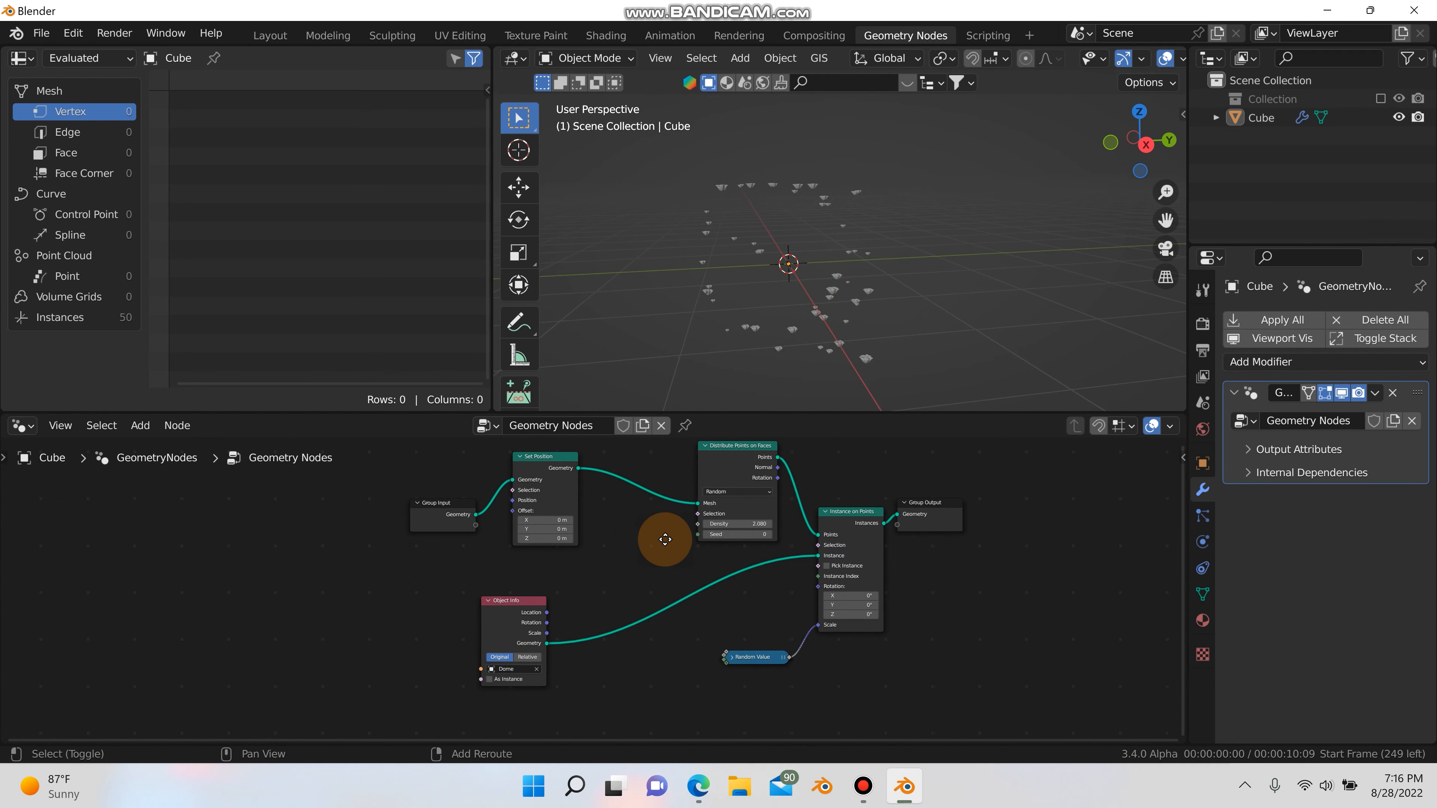
In the Layout workspace, add a UV sphere and move it along the negative X axis, away from the scattered instances.
{"action": "left_click", "coordinate": [270, 36]}
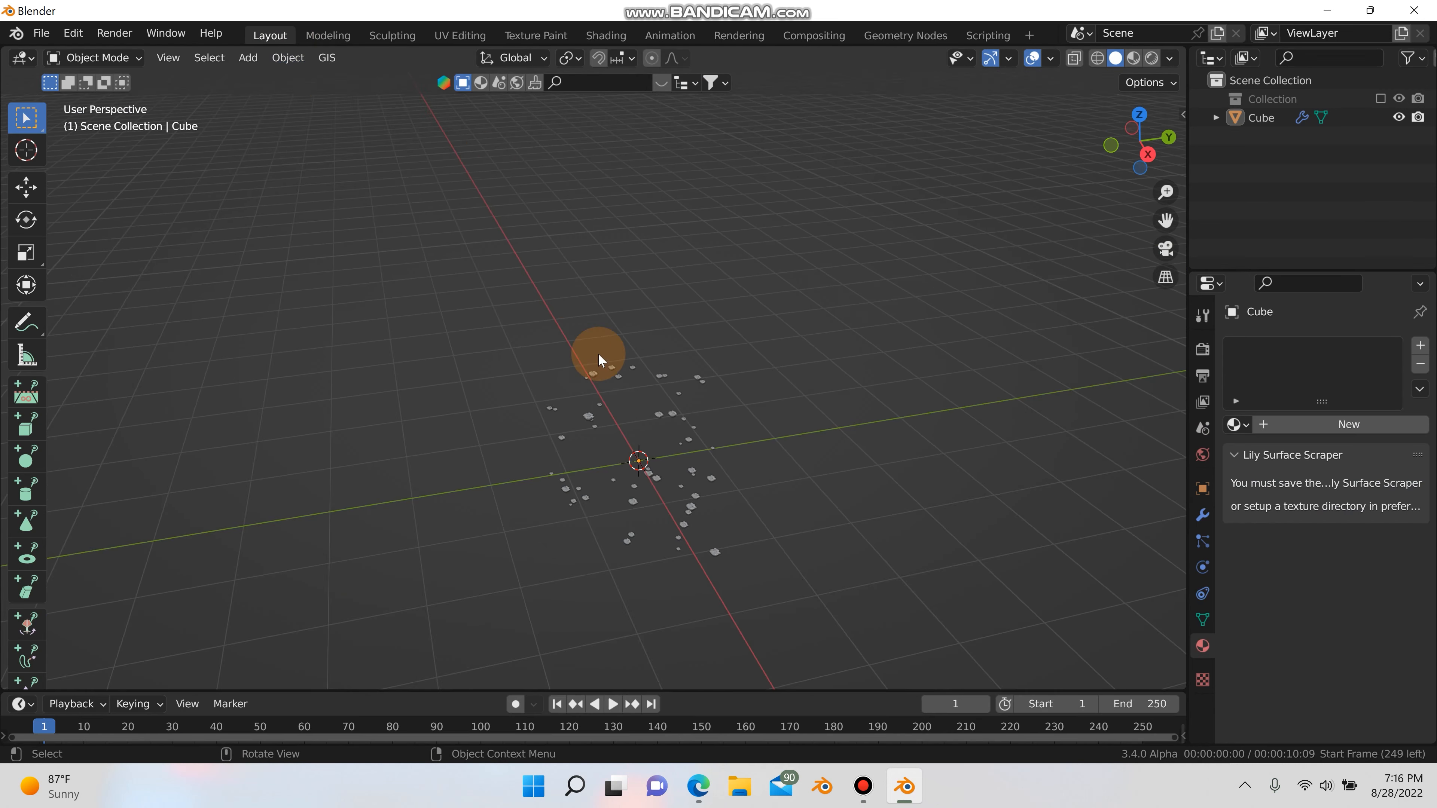
{"action": "scroll", "coordinate": [598, 355], "scroll_direction": "up", "scroll_amount": 6}
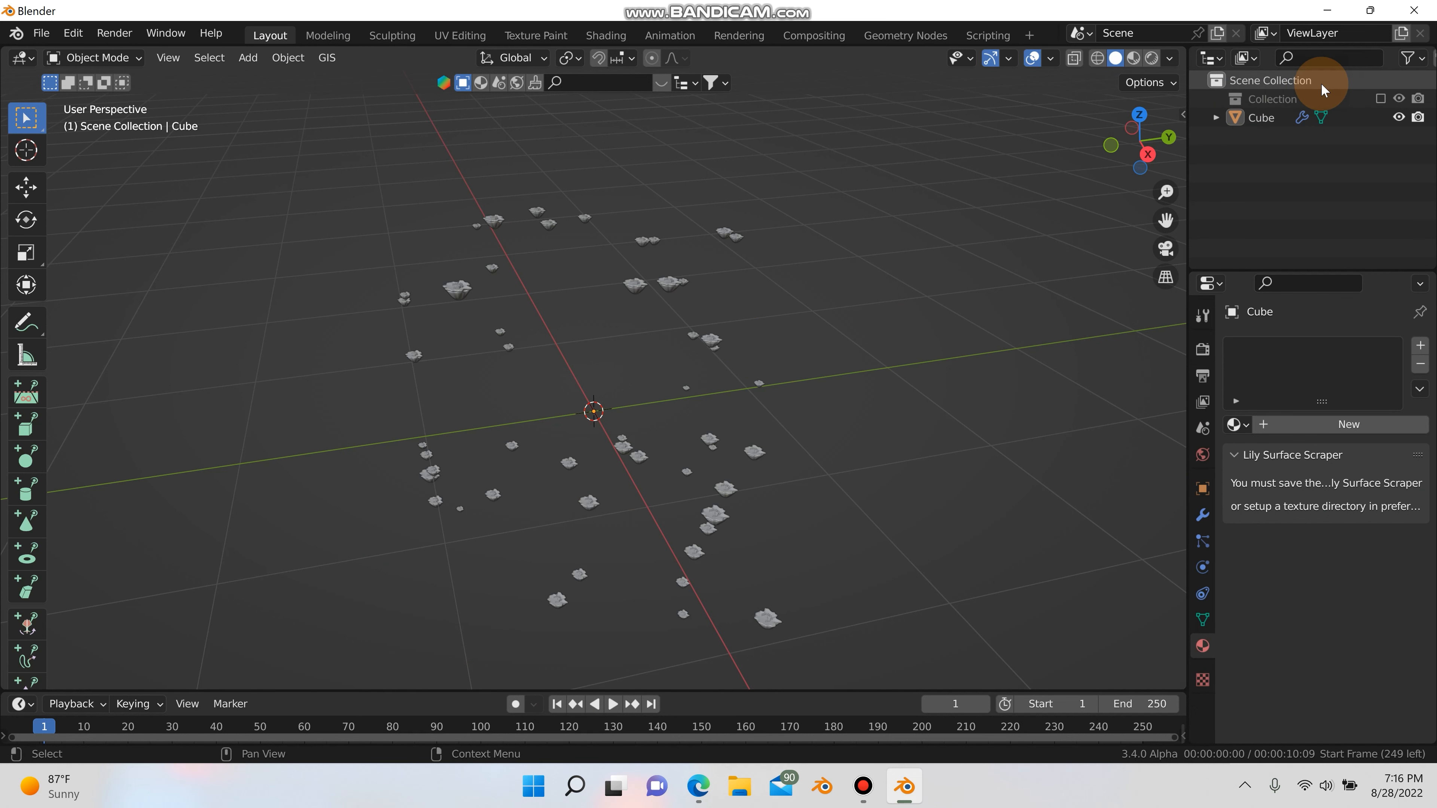
{"action": "key", "text": "shift+a"}
{"action": "mouse_move", "coordinate": [878, 295]}
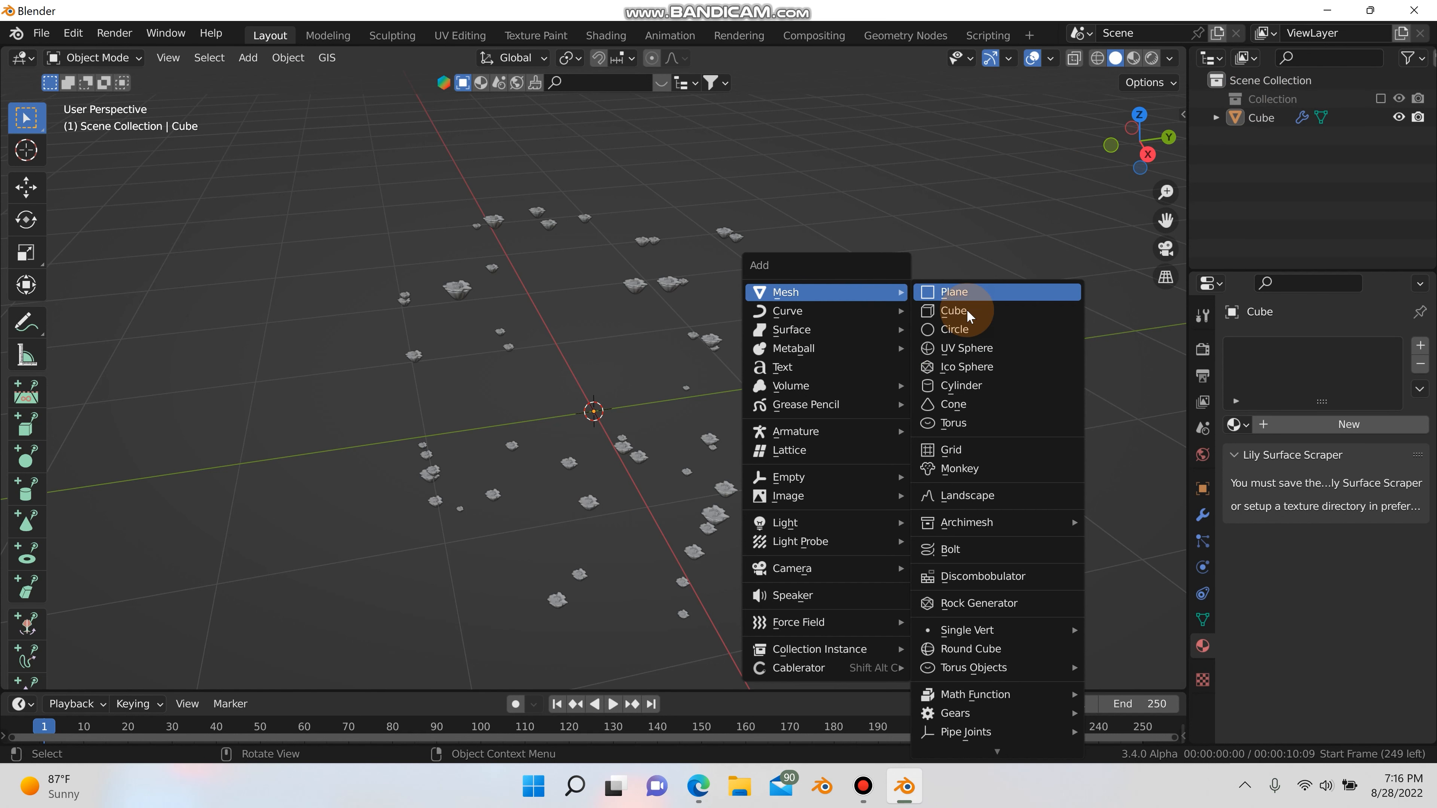
{"action": "left_click", "coordinate": [974, 344]}
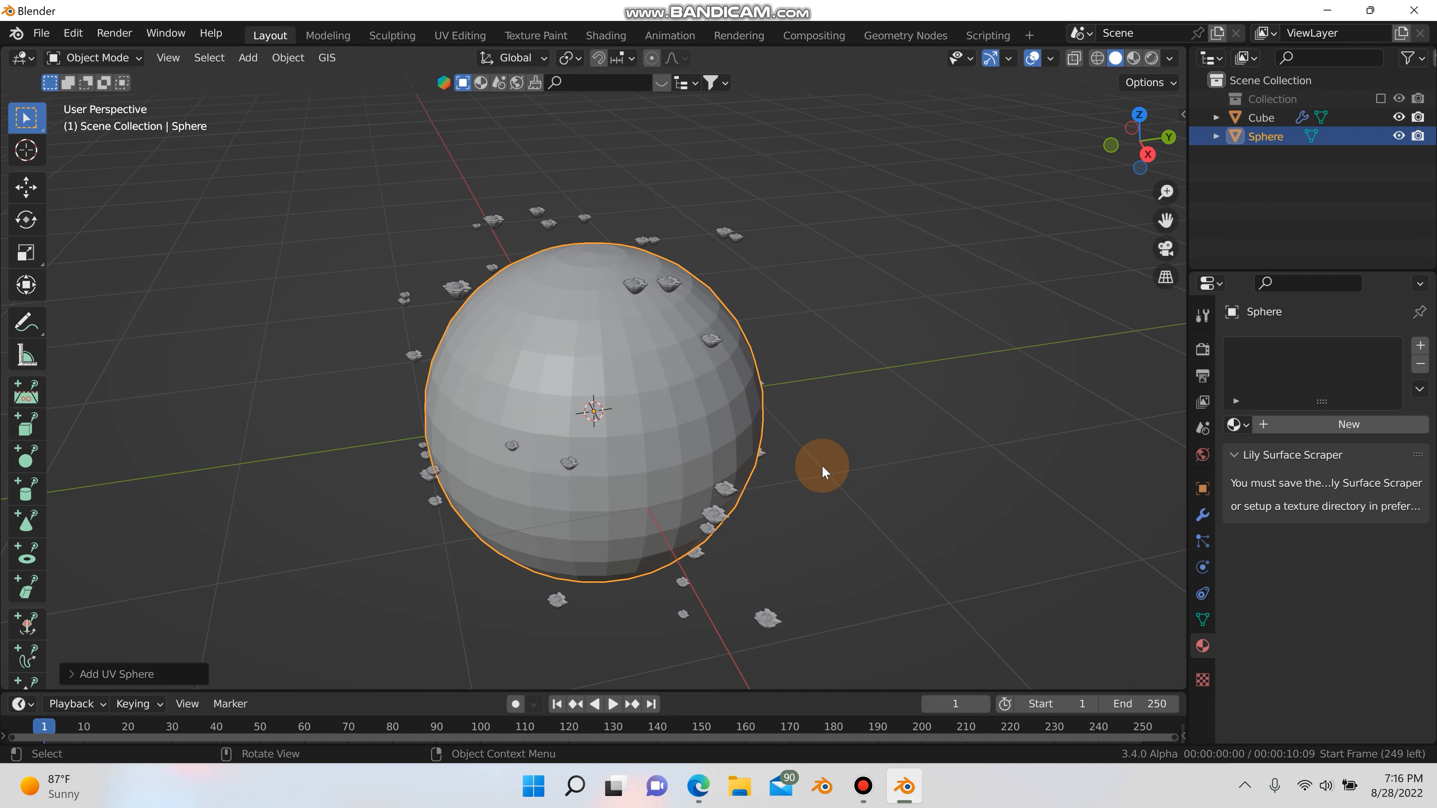
{"action": "key", "text": "g"}
{"action": "key", "text": "x"}
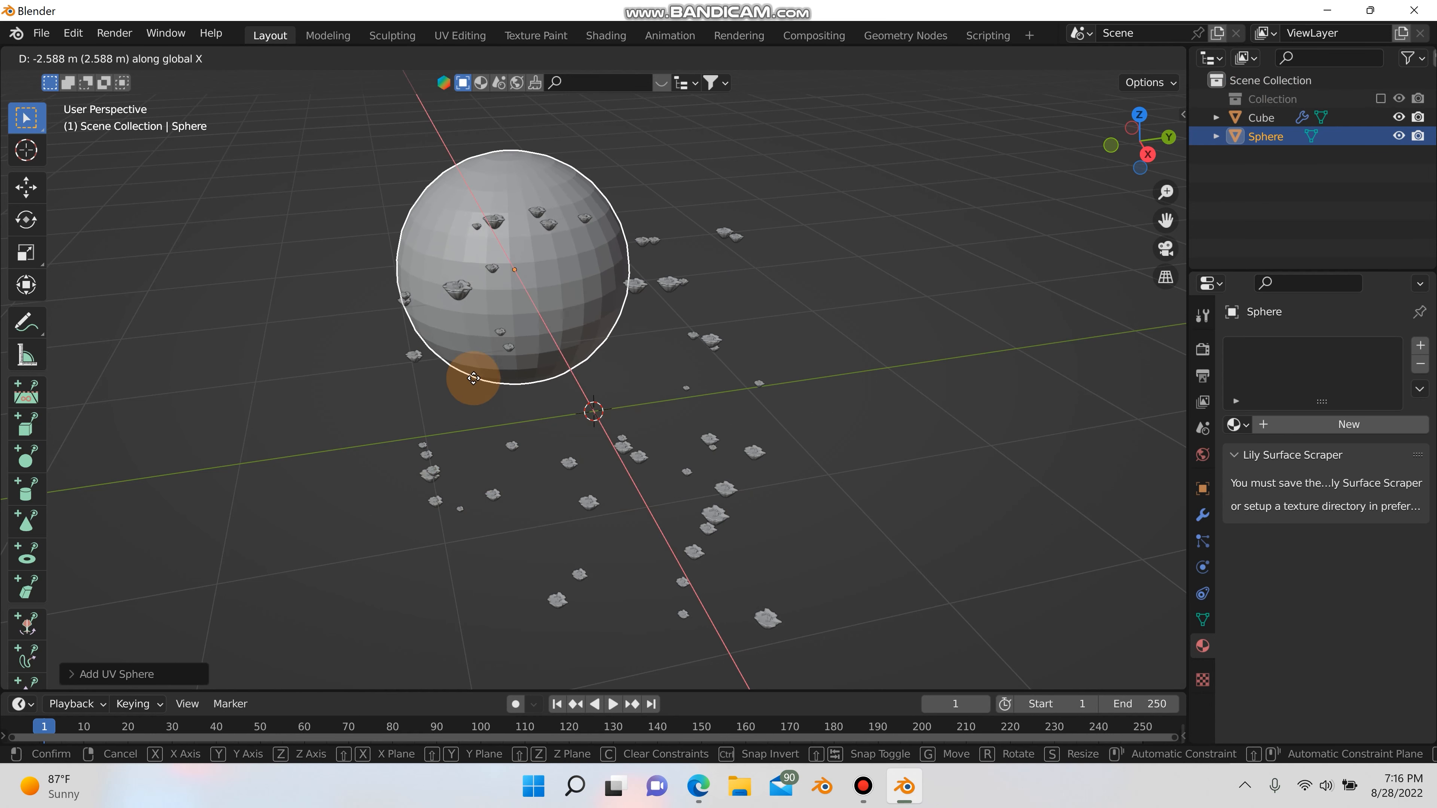
{"action": "left_click", "coordinate": [452, 328]}
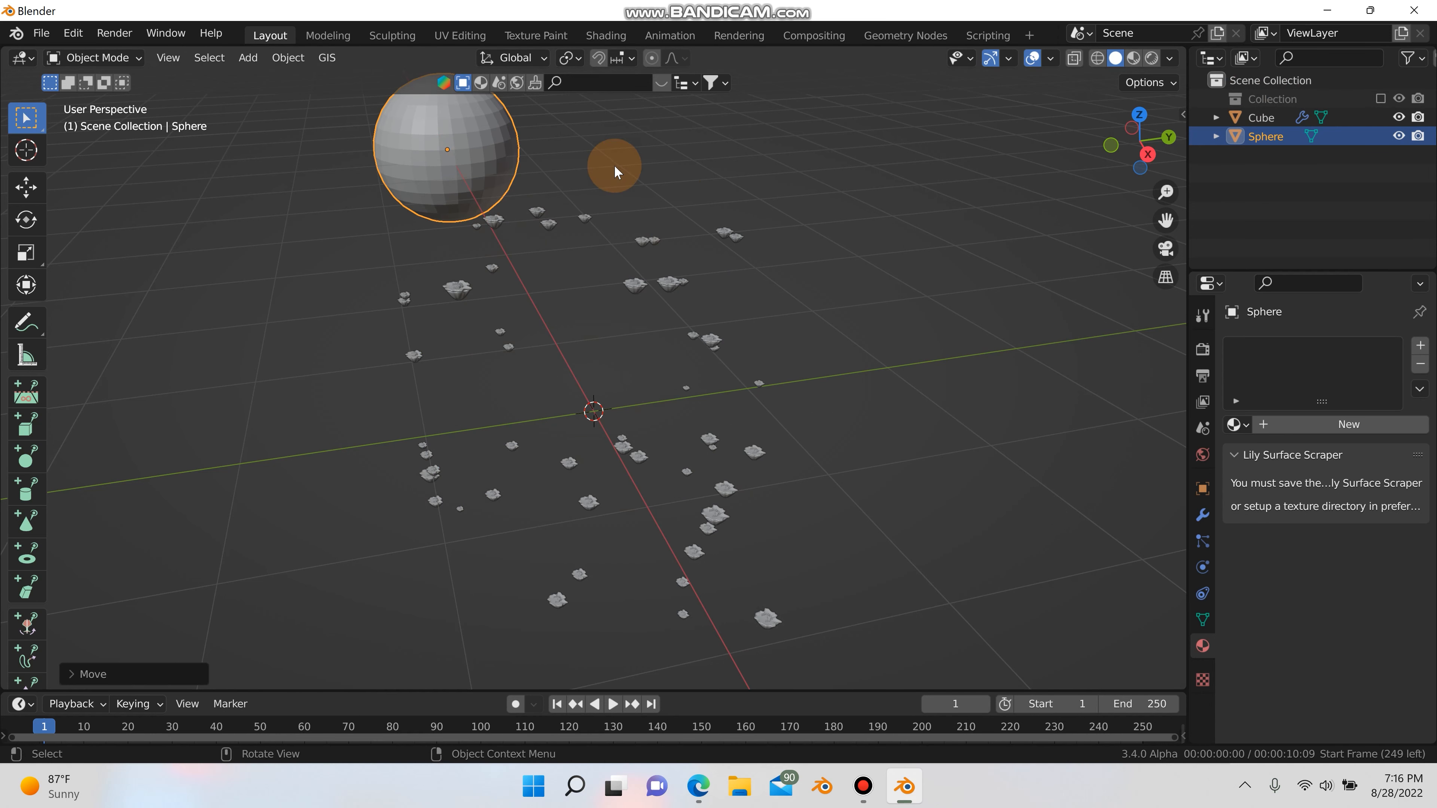
Return to the Cube's geometry node tree and replace Dome with Sphere as the object in the Object Info node.
{"action": "left_click", "coordinate": [916, 37]}
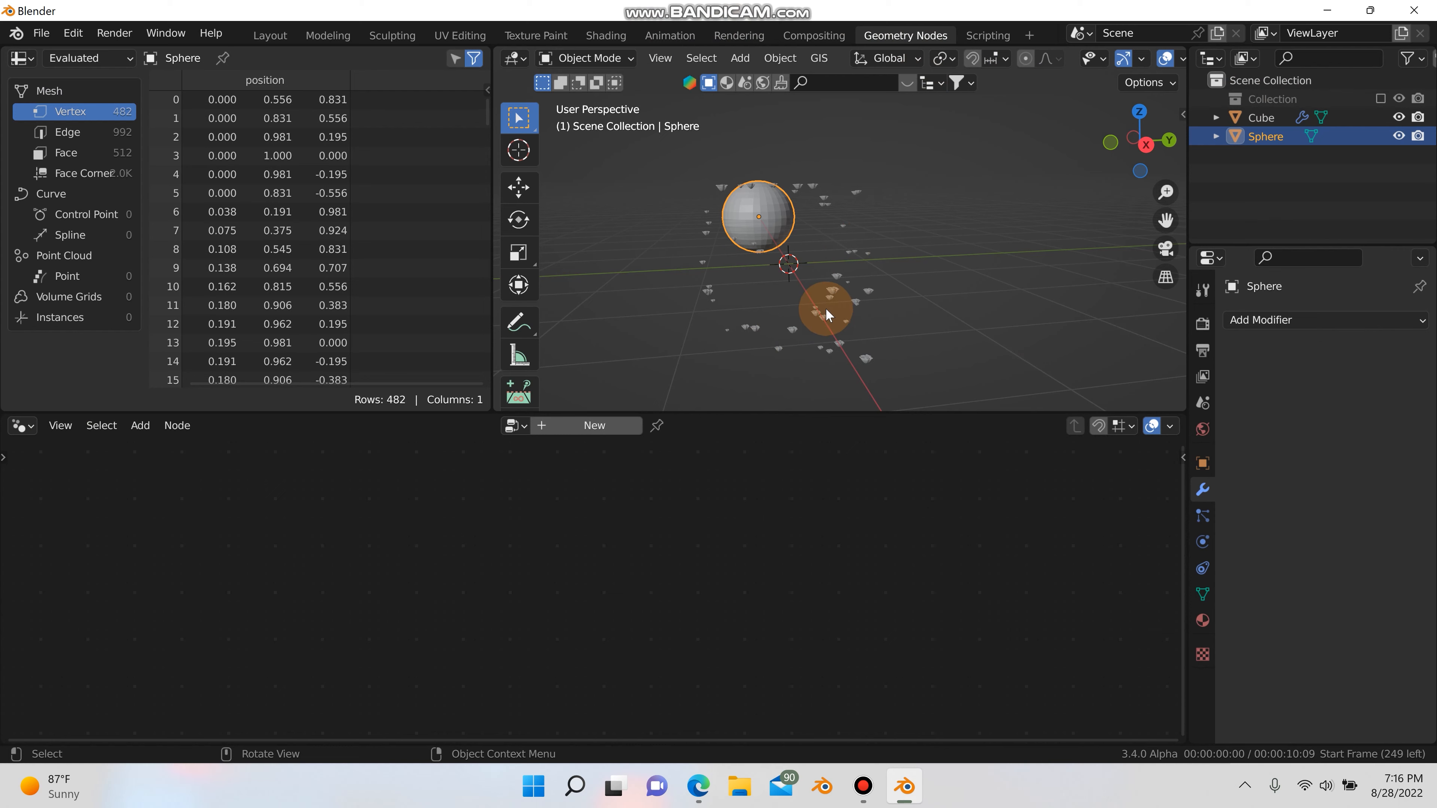
{"action": "left_click", "coordinate": [819, 317]}
{"action": "scroll", "coordinate": [560, 656], "scroll_direction": "up", "scroll_amount": 4}
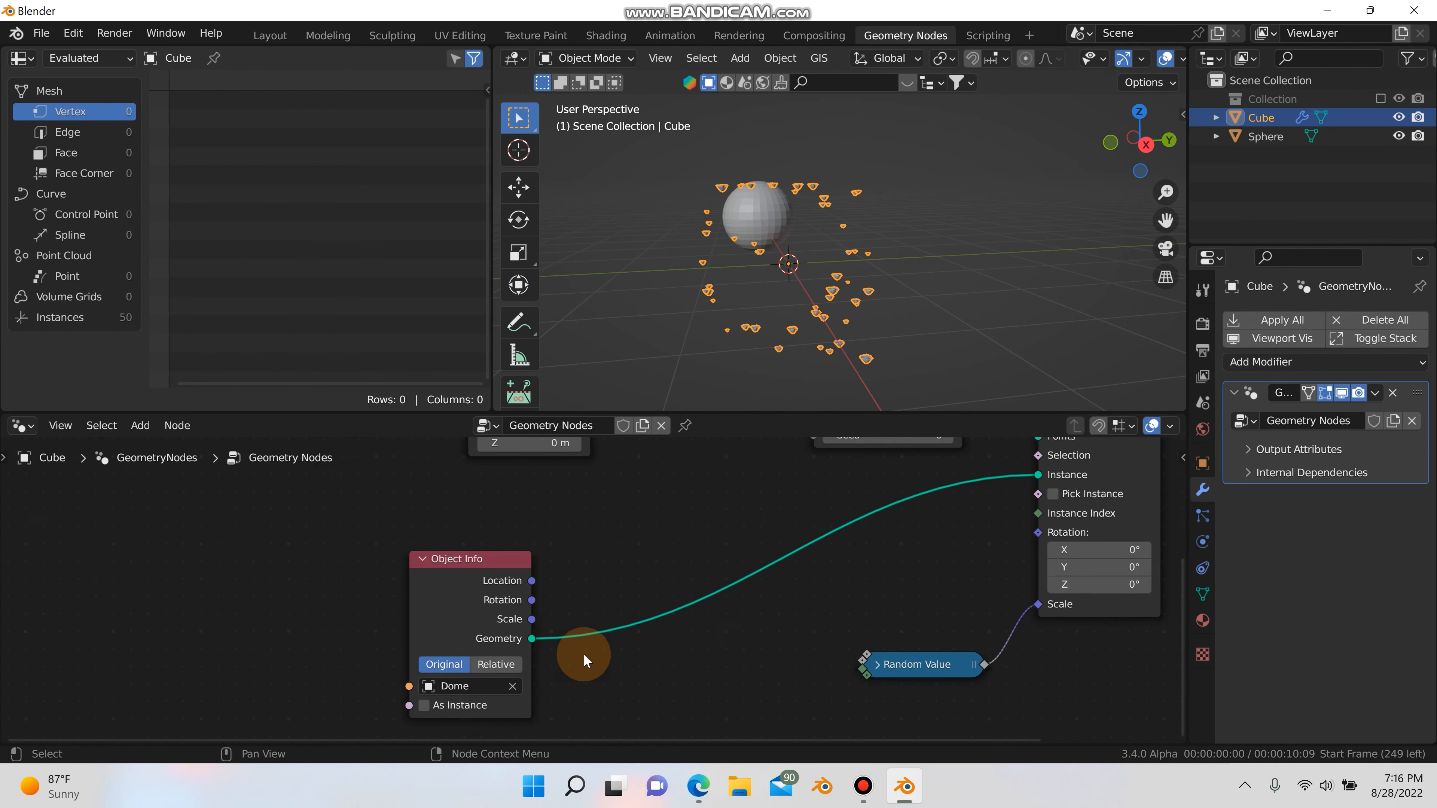
{"action": "middle_click_drag", "start_coordinate": [577, 657], "coordinate": [634, 559]}
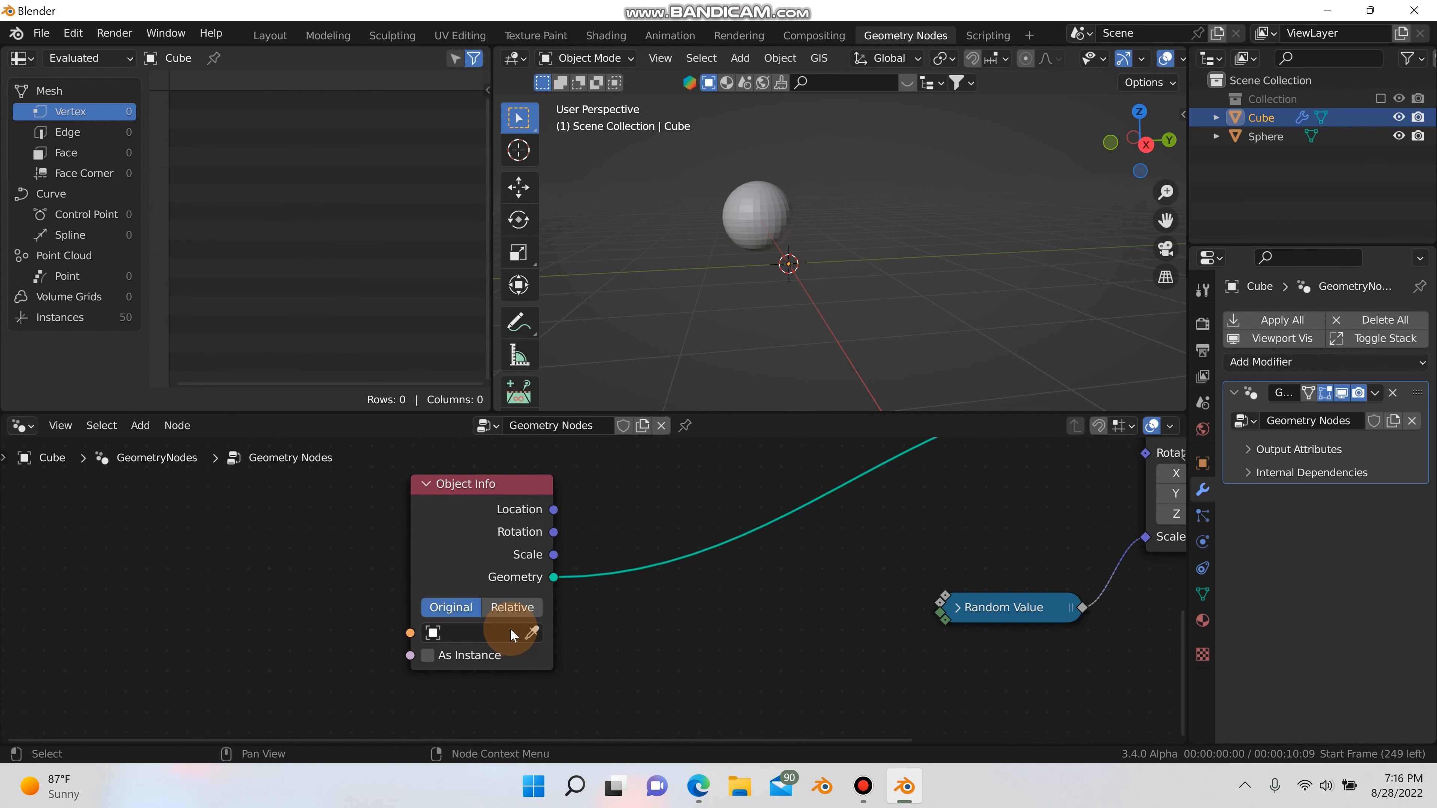
{"action": "left_click", "coordinate": [510, 632]}
{"action": "left_click", "coordinate": [520, 461]}
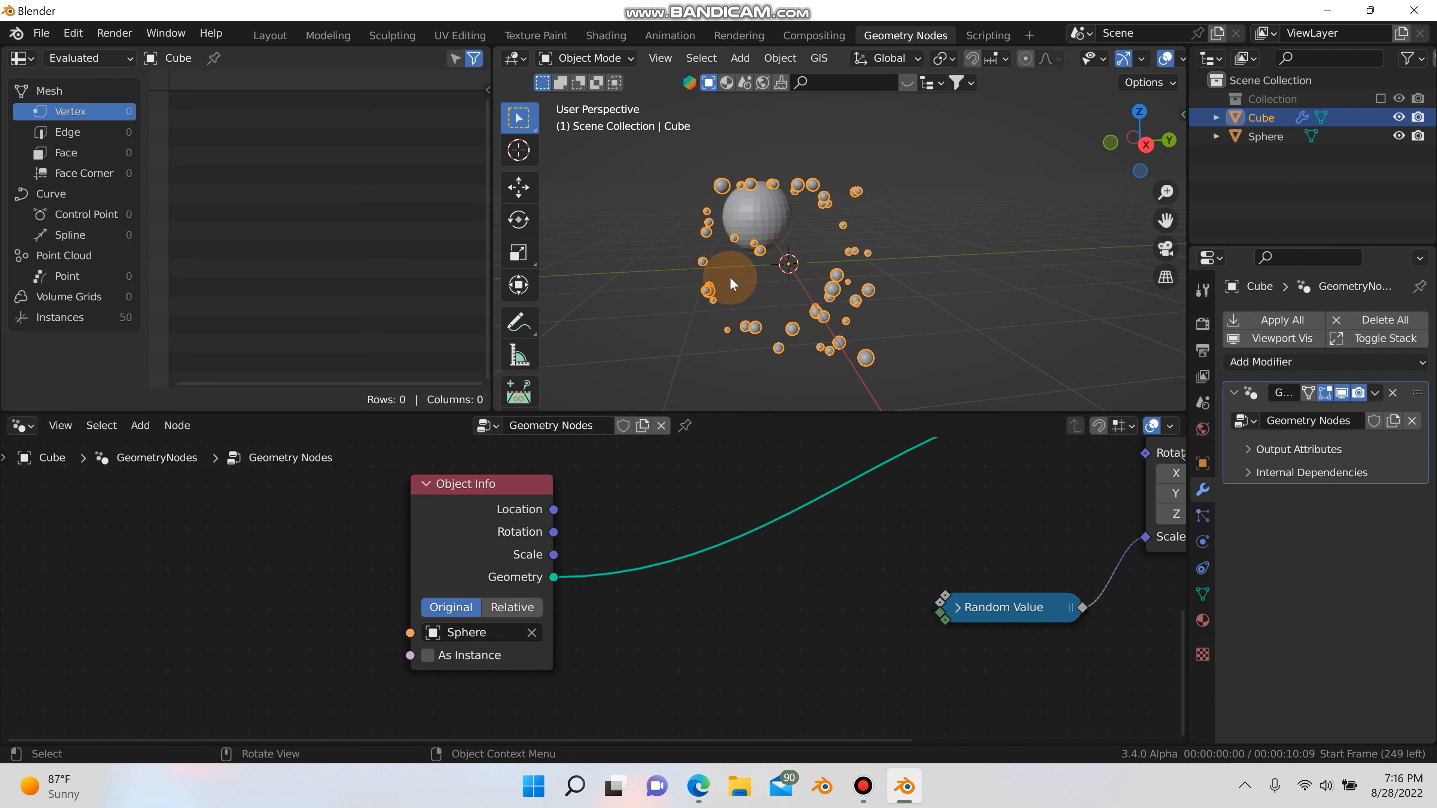
{"action": "middle_click_drag", "start_coordinate": [730, 277], "coordinate": [831, 257]}
{"action": "scroll", "coordinate": [831, 257], "scroll_direction": "up", "scroll_amount": 5}
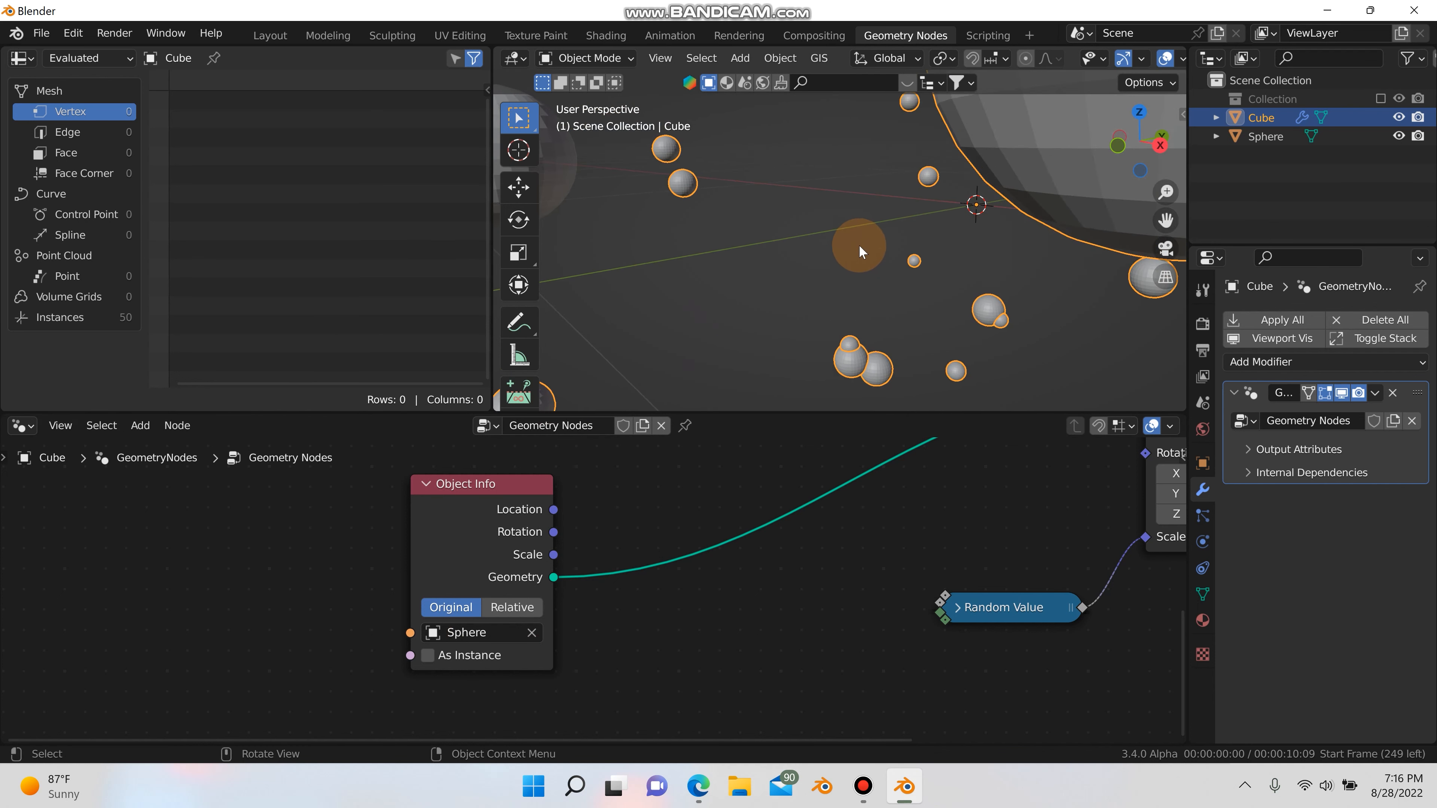
{"action": "scroll", "coordinate": [858, 247], "scroll_direction": "down", "scroll_amount": 4}
Insert a Set Shade Smooth node between Instance on Points and Group Output.
{"action": "scroll", "coordinate": [812, 486], "scroll_direction": "down", "scroll_amount": 3}
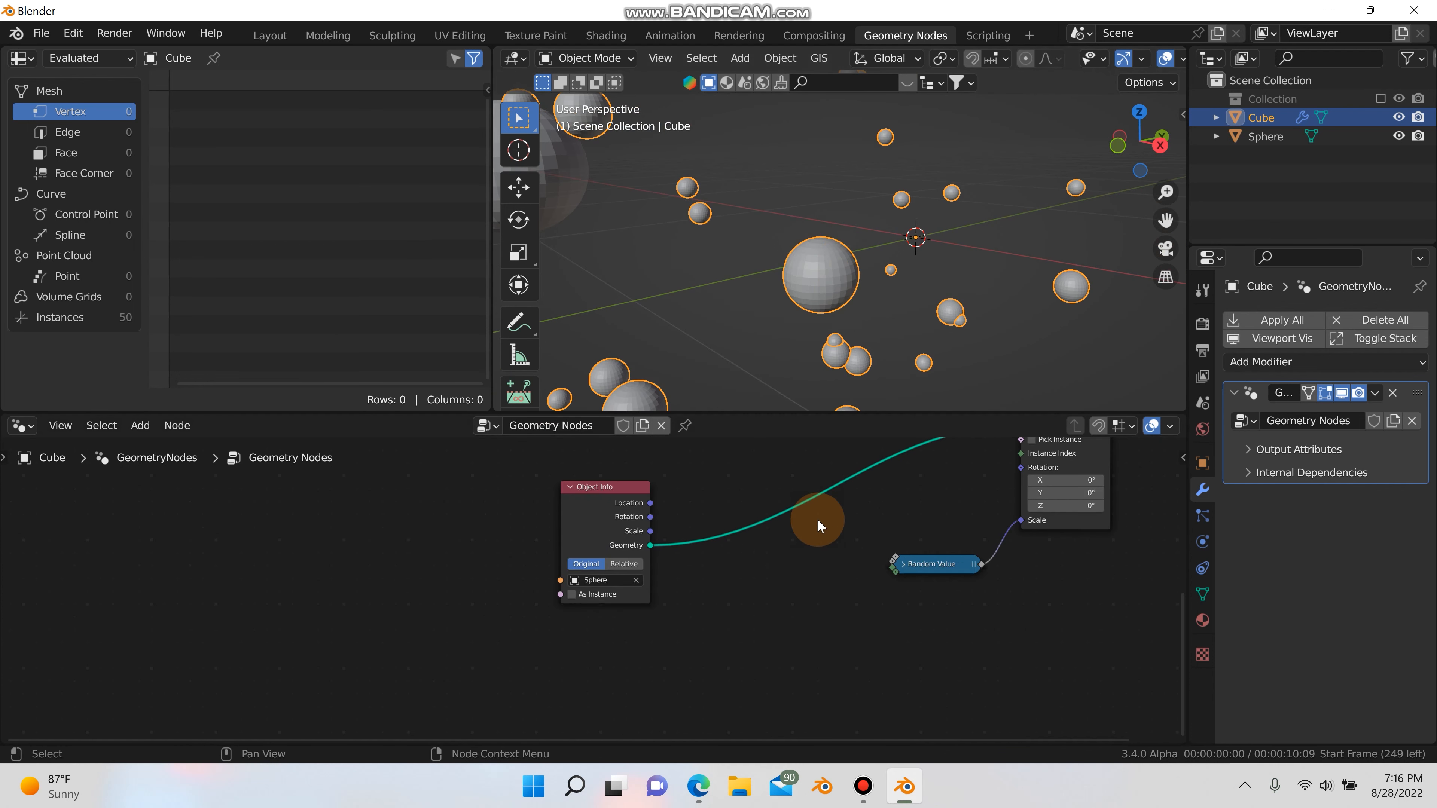
{"action": "middle_click_drag", "start_coordinate": [819, 526], "coordinate": [573, 770]}
{"action": "key", "text": "shift+a"}
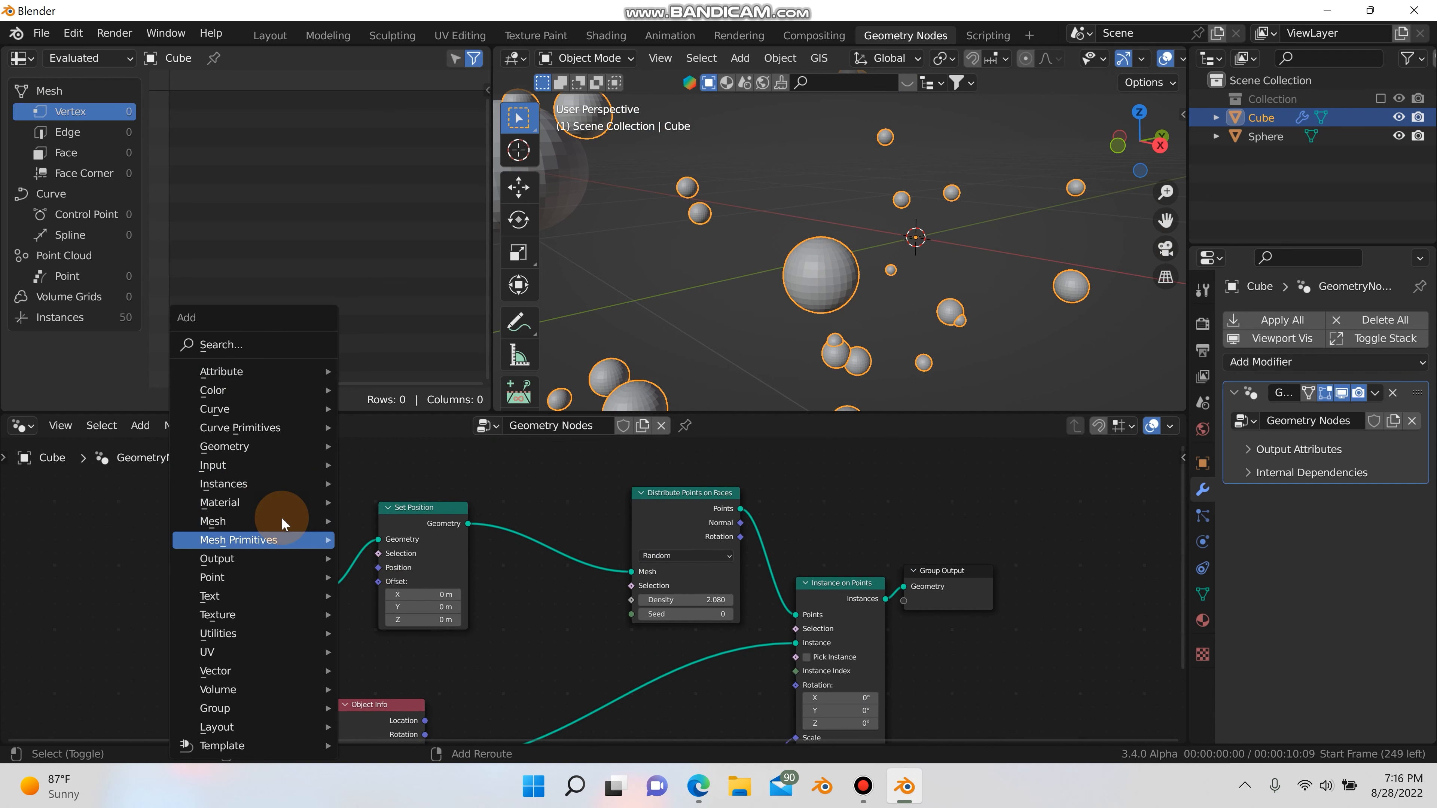
{"action": "left_click", "coordinate": [246, 345]}
{"action": "type", "text": "shade"}
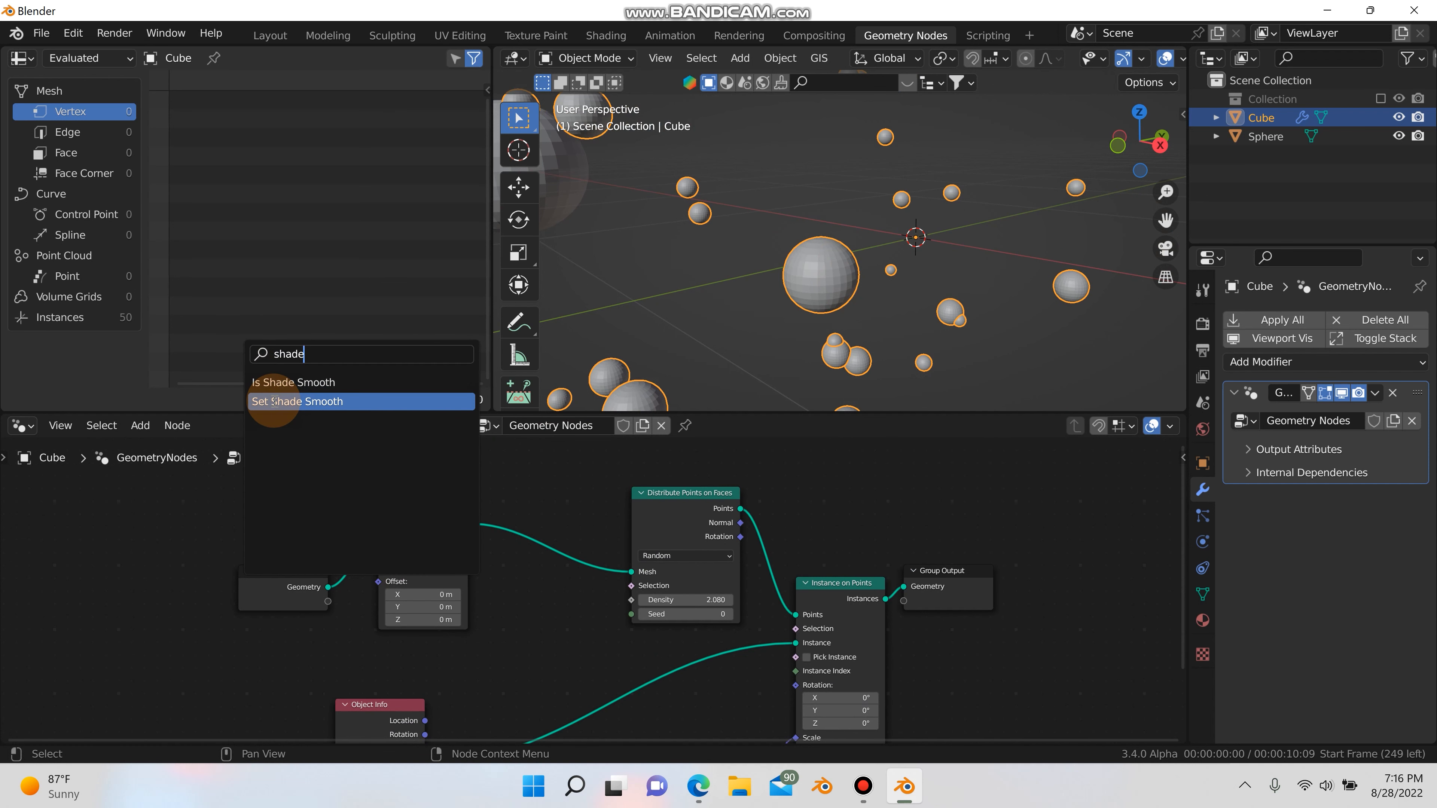
{"action": "left_click", "coordinate": [274, 401]}
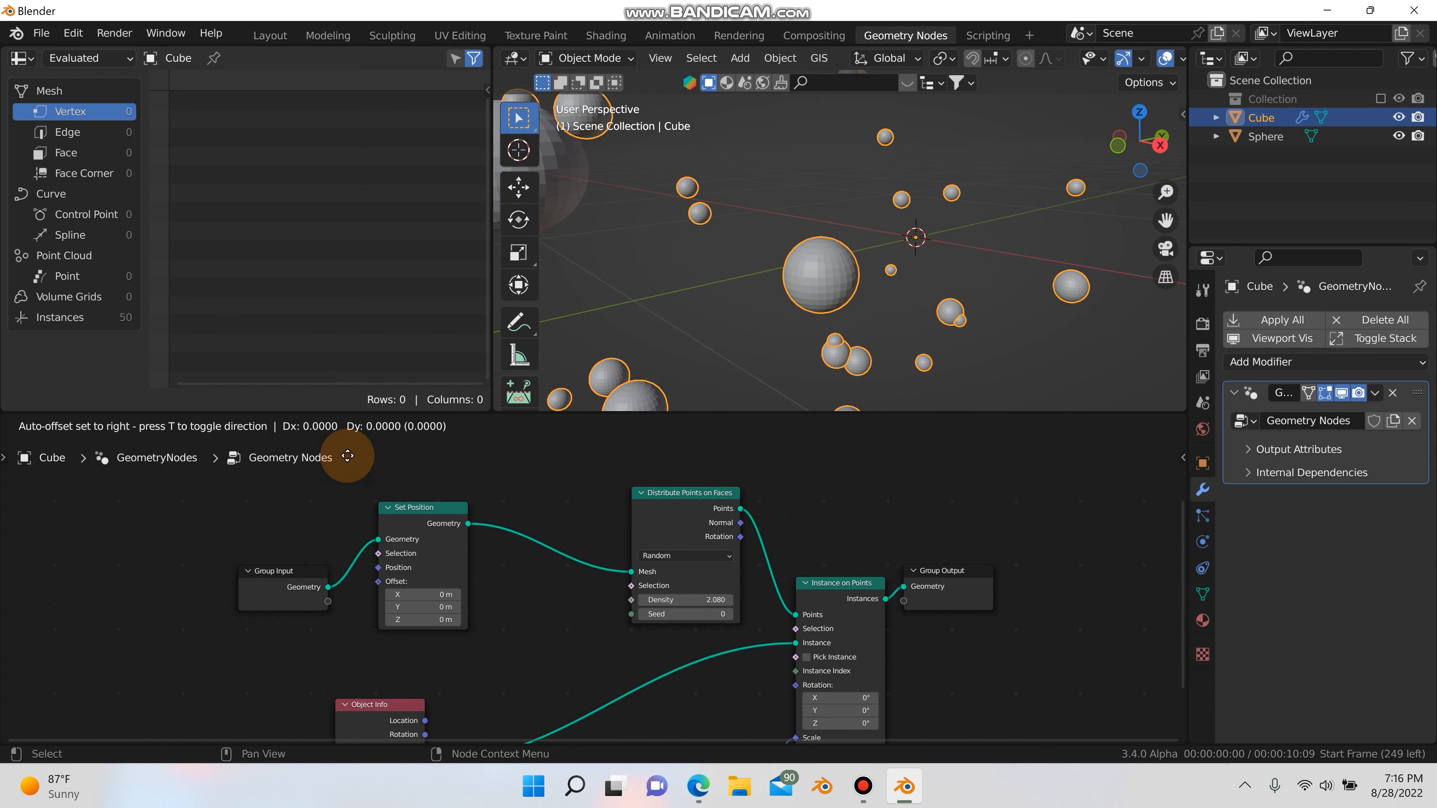
{"action": "scroll", "coordinate": [779, 466], "scroll_direction": "down", "scroll_amount": 3}
{"action": "left_click", "coordinate": [860, 585]}
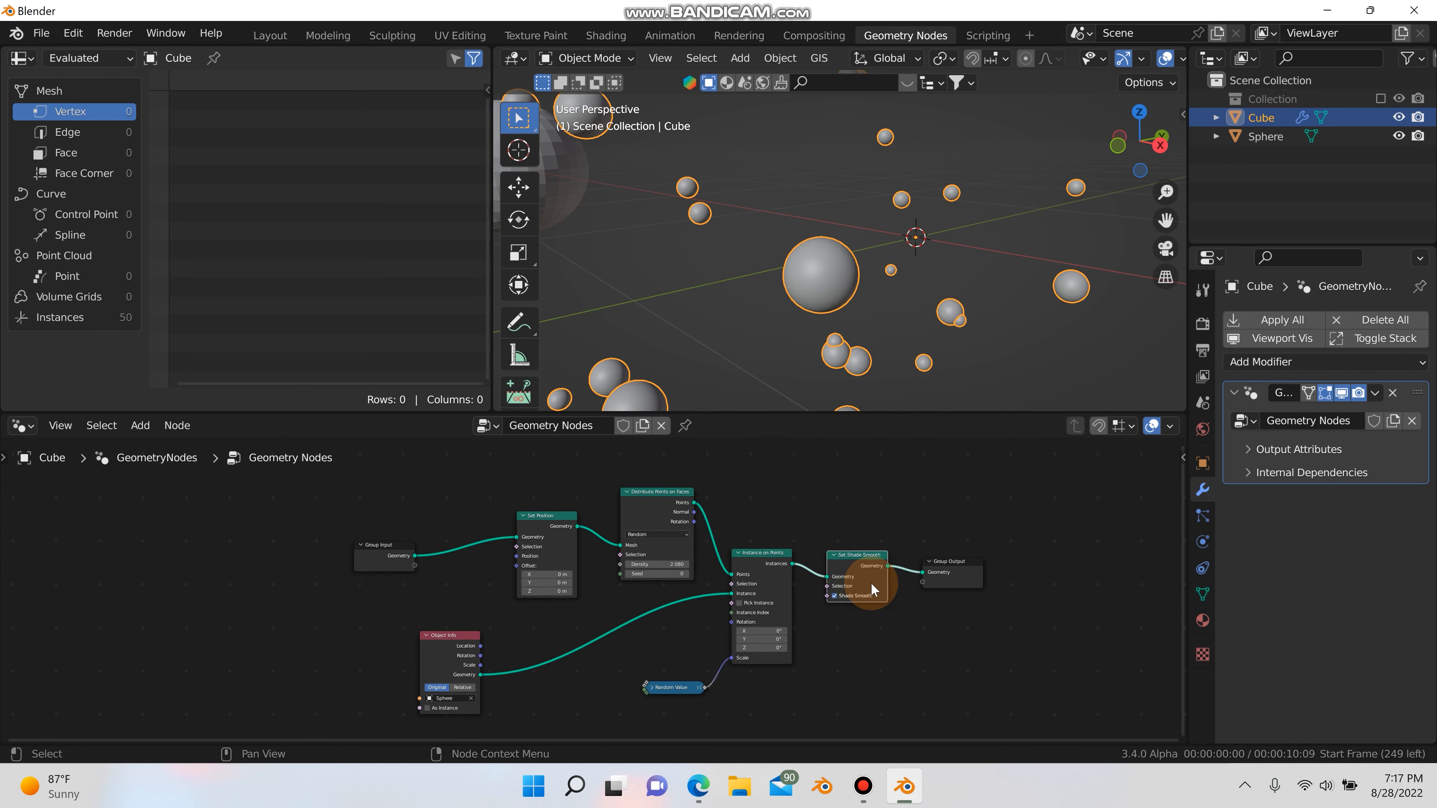
Hide the original Sphere object in the viewport, leaving the scattered sphere instances shown.
{"action": "scroll", "coordinate": [801, 579], "scroll_direction": "up", "scroll_amount": 3}
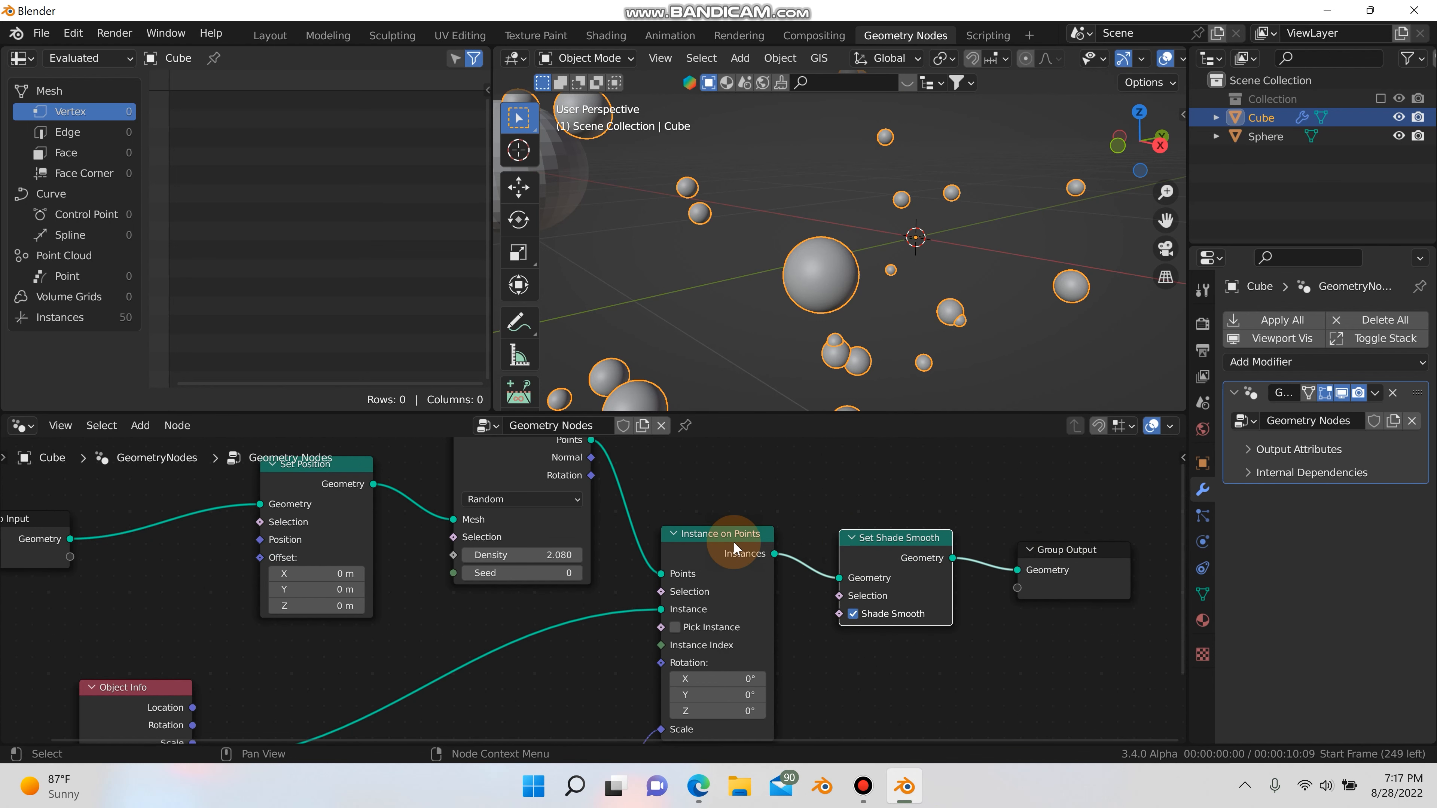
{"action": "middle_click_drag", "start_coordinate": [874, 317], "coordinate": [876, 312]}
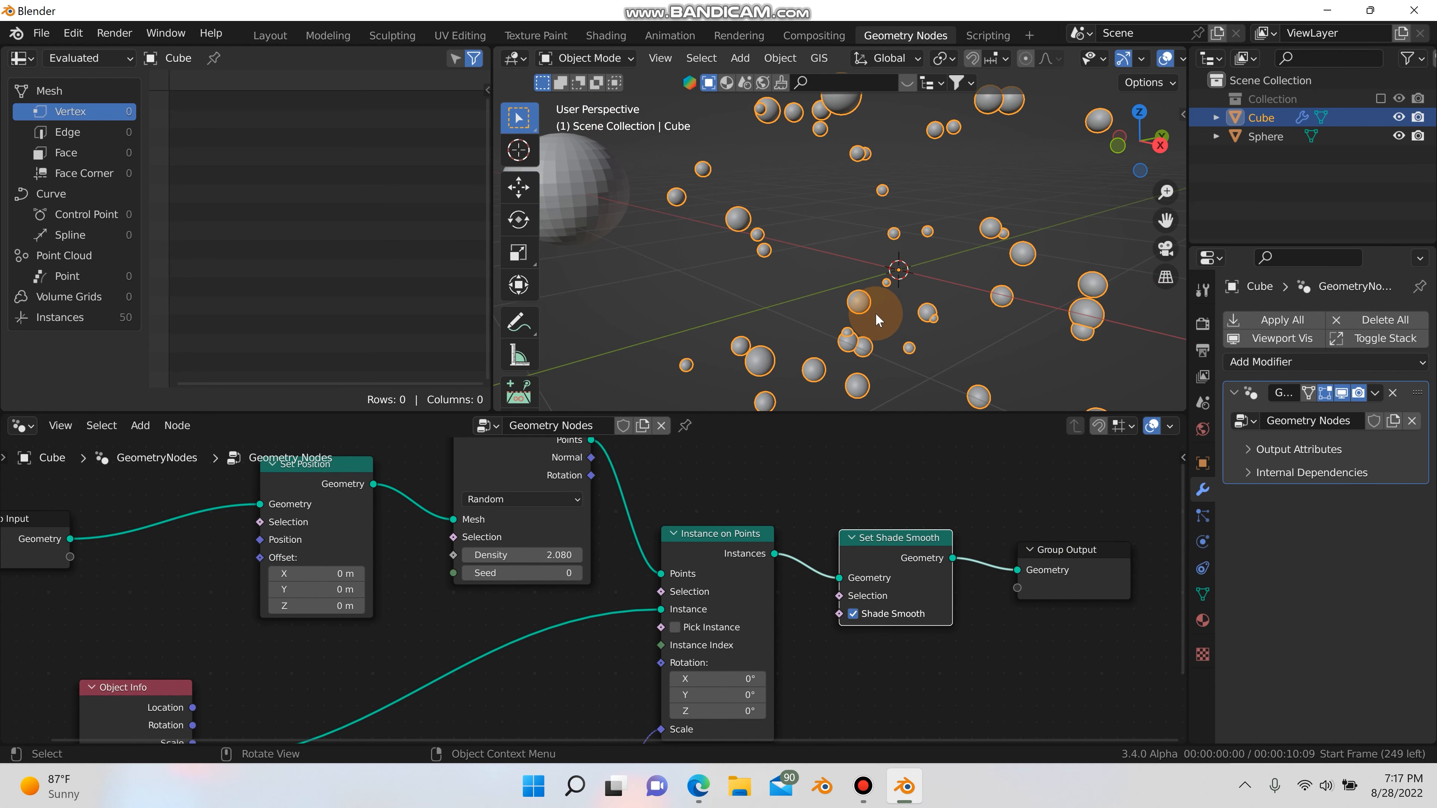
{"action": "left_click", "coordinate": [1399, 136]}
{"action": "middle_click_drag", "start_coordinate": [891, 221], "coordinate": [710, 204]}
{"action": "scroll", "coordinate": [583, 627], "scroll_direction": "down", "scroll_amount": 5}
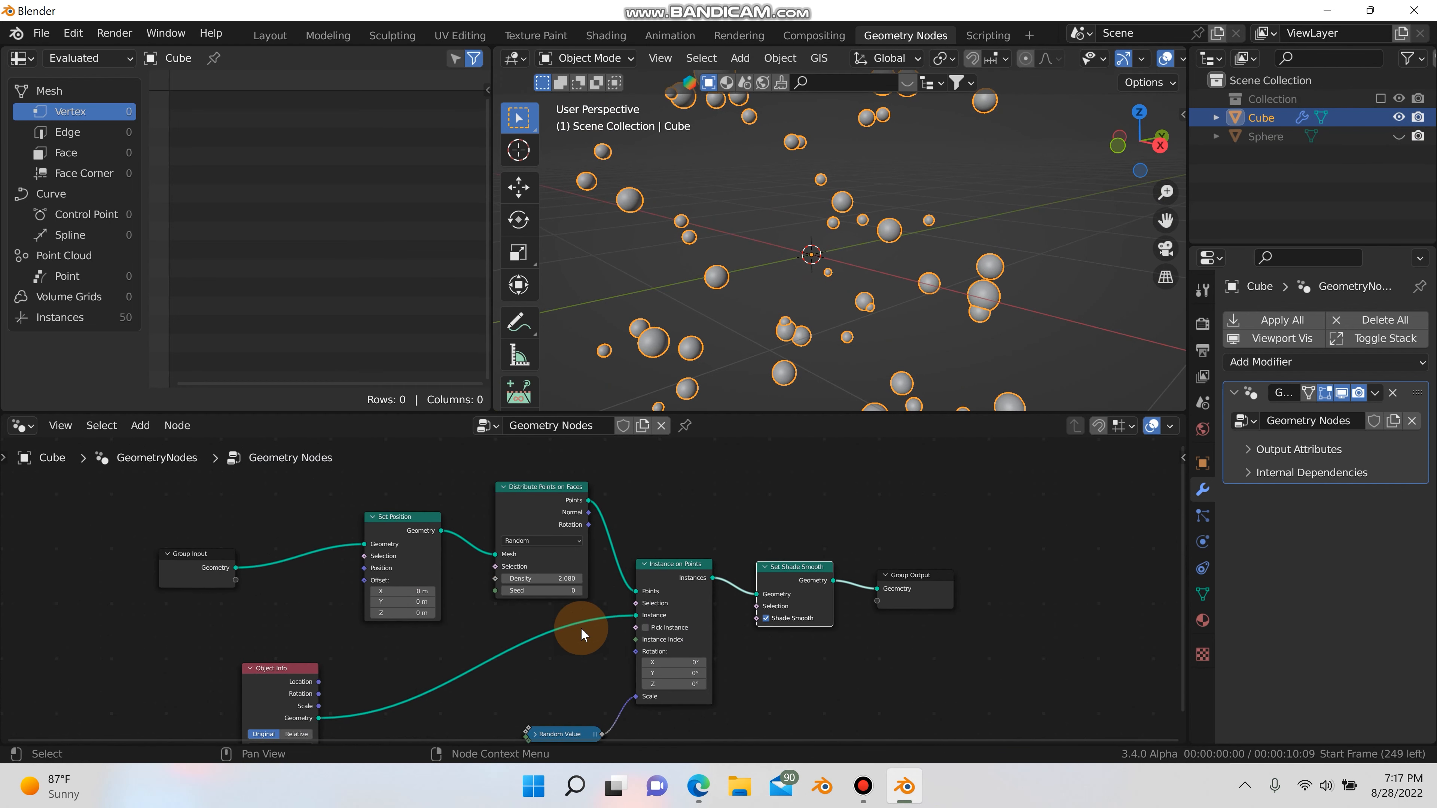
Disconnect the Group Input node from Set Position and leave Group Input off to the side.
{"action": "middle_click_drag", "start_coordinate": [578, 629], "coordinate": [671, 597]}
{"action": "scroll", "coordinate": [532, 635], "scroll_direction": "down", "scroll_amount": 1}
{"action": "scroll", "coordinate": [532, 634], "scroll_direction": "up", "scroll_amount": 3}
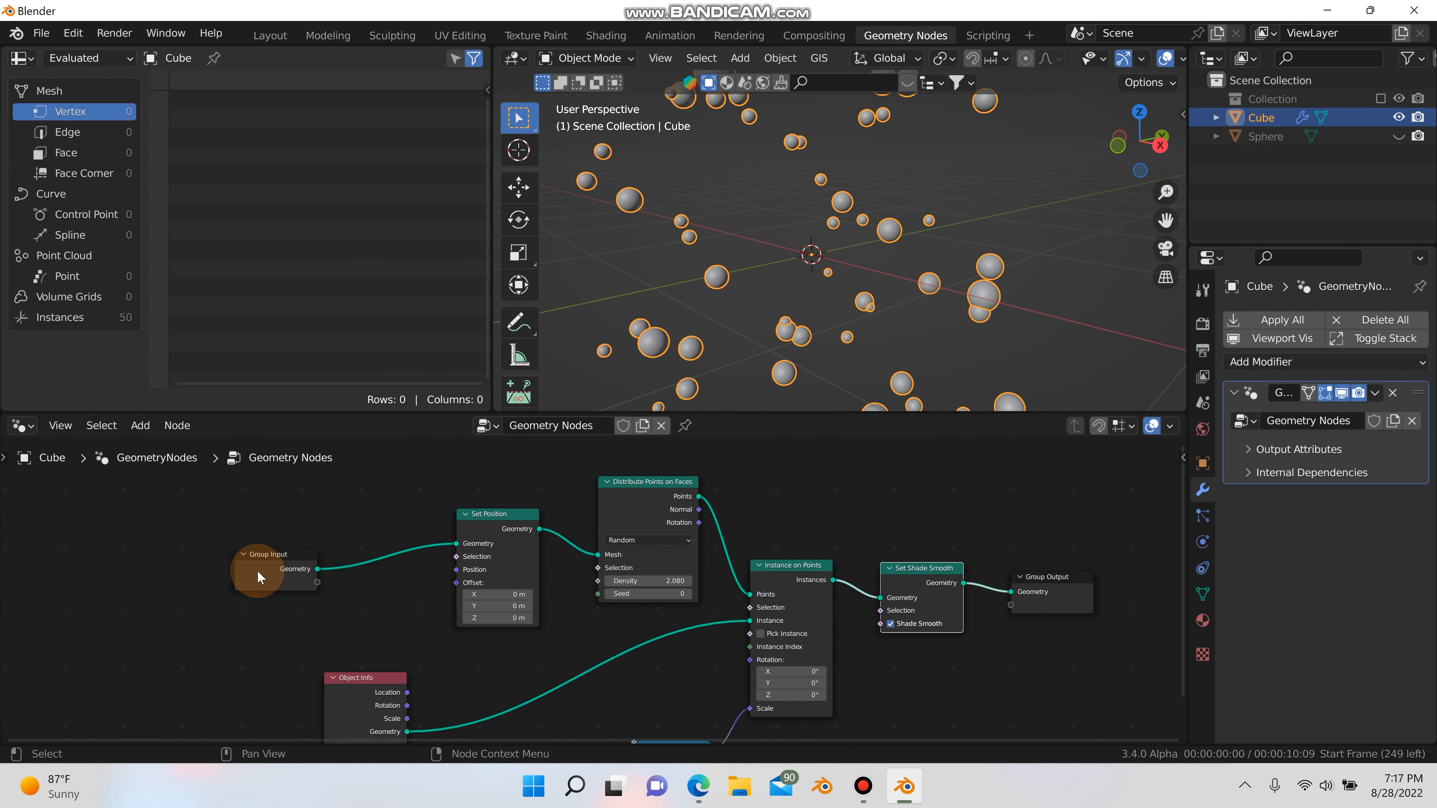
{"action": "left_click_drag", "start_coordinate": [457, 543], "coordinate": [207, 556]}
Add a UV Sphere node beside Group Input and connect its Mesh output to the Geometry input of Set Position.
{"action": "key", "text": "shift+a"}
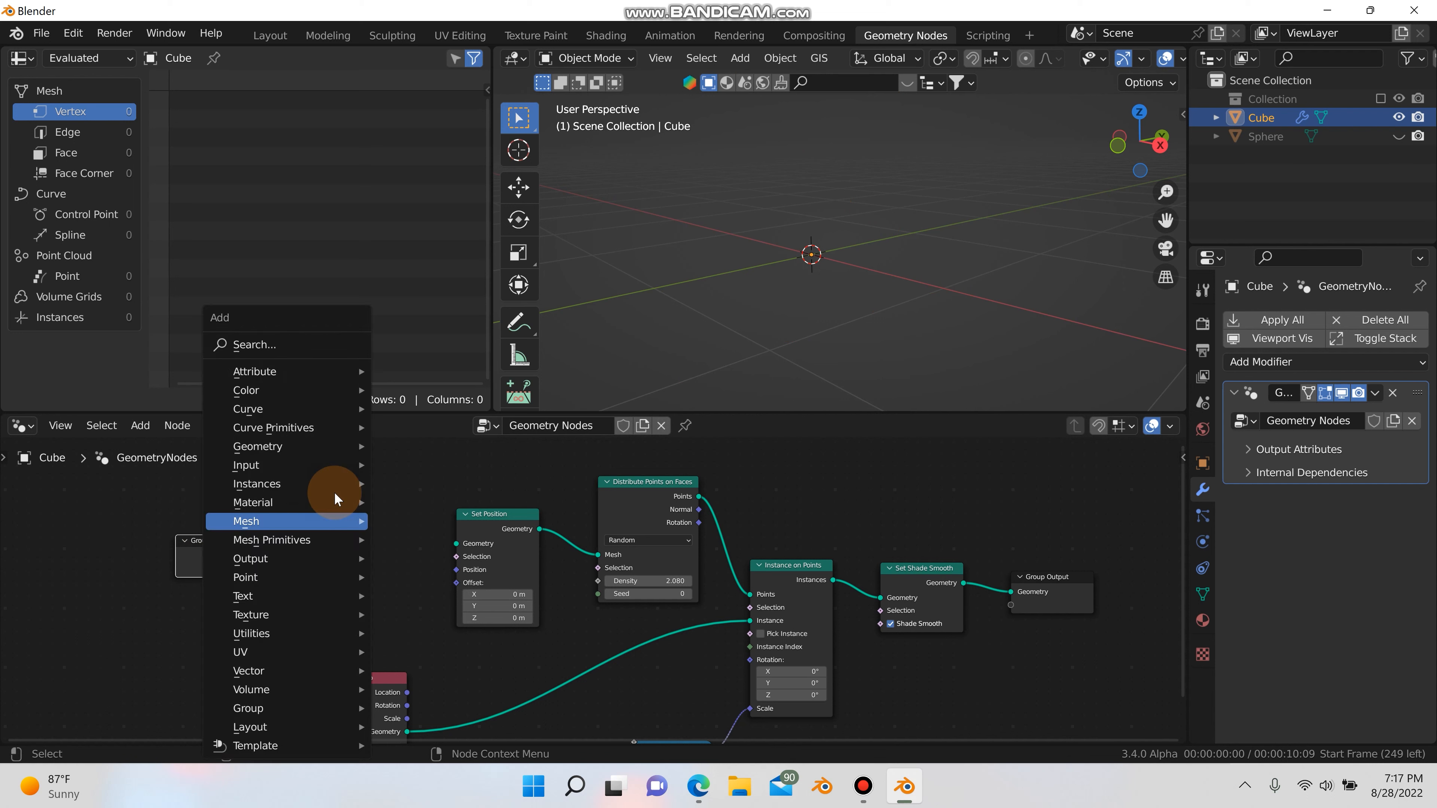
{"action": "left_click", "coordinate": [320, 347]}
{"action": "type", "text": "sphere"}
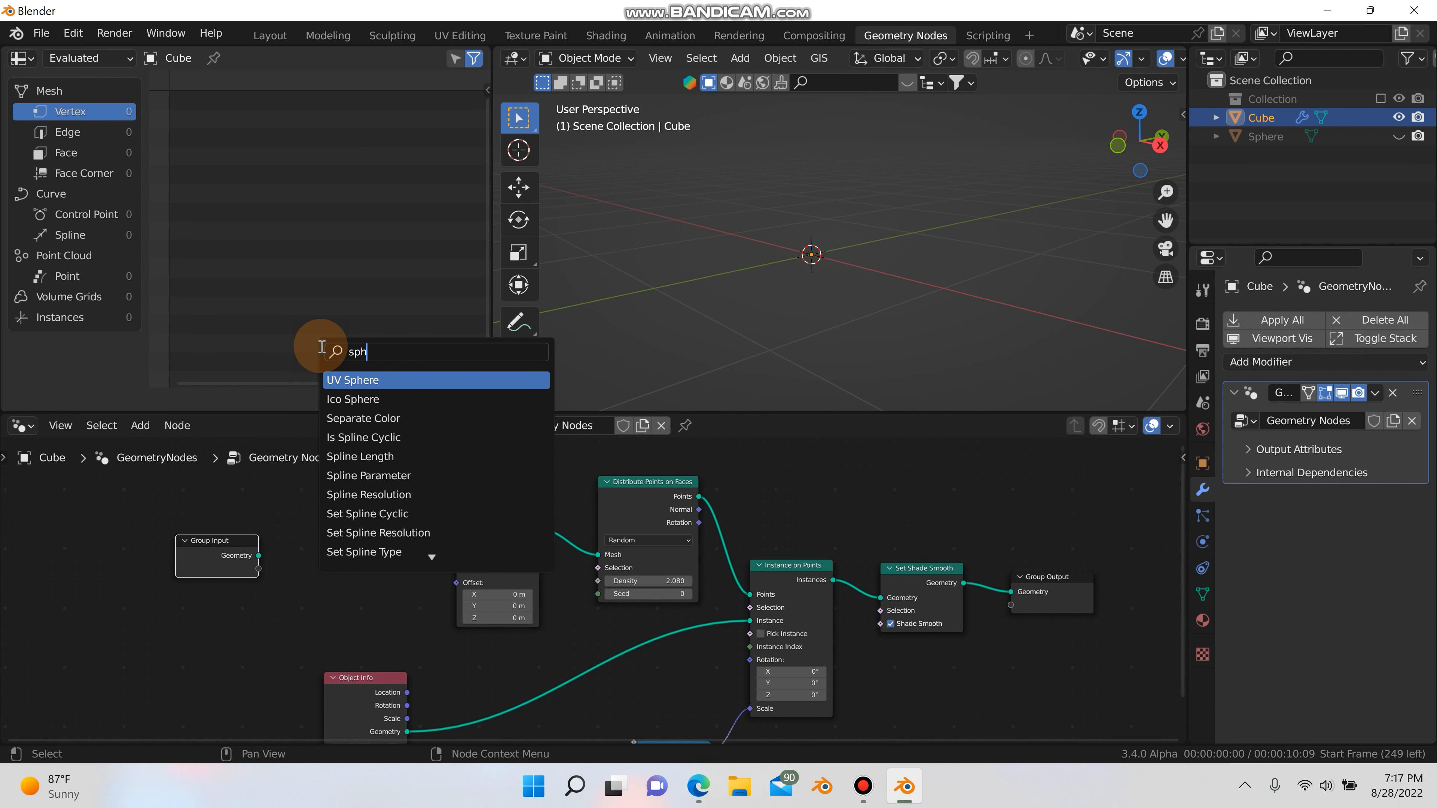
{"action": "left_click", "coordinate": [393, 380]}
{"action": "left_click", "coordinate": [387, 559]}
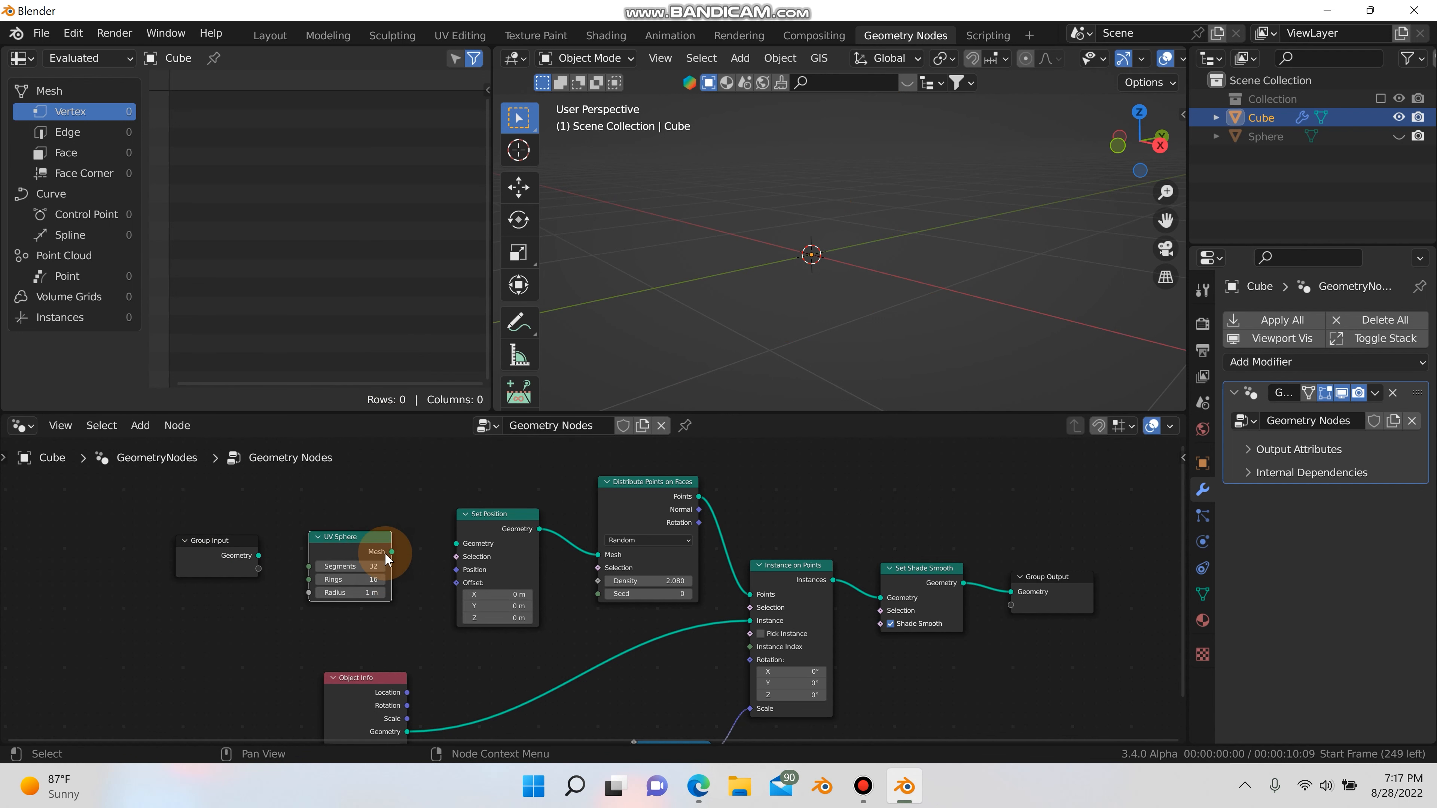
{"action": "left_click_drag", "start_coordinate": [393, 557], "coordinate": [457, 546]}
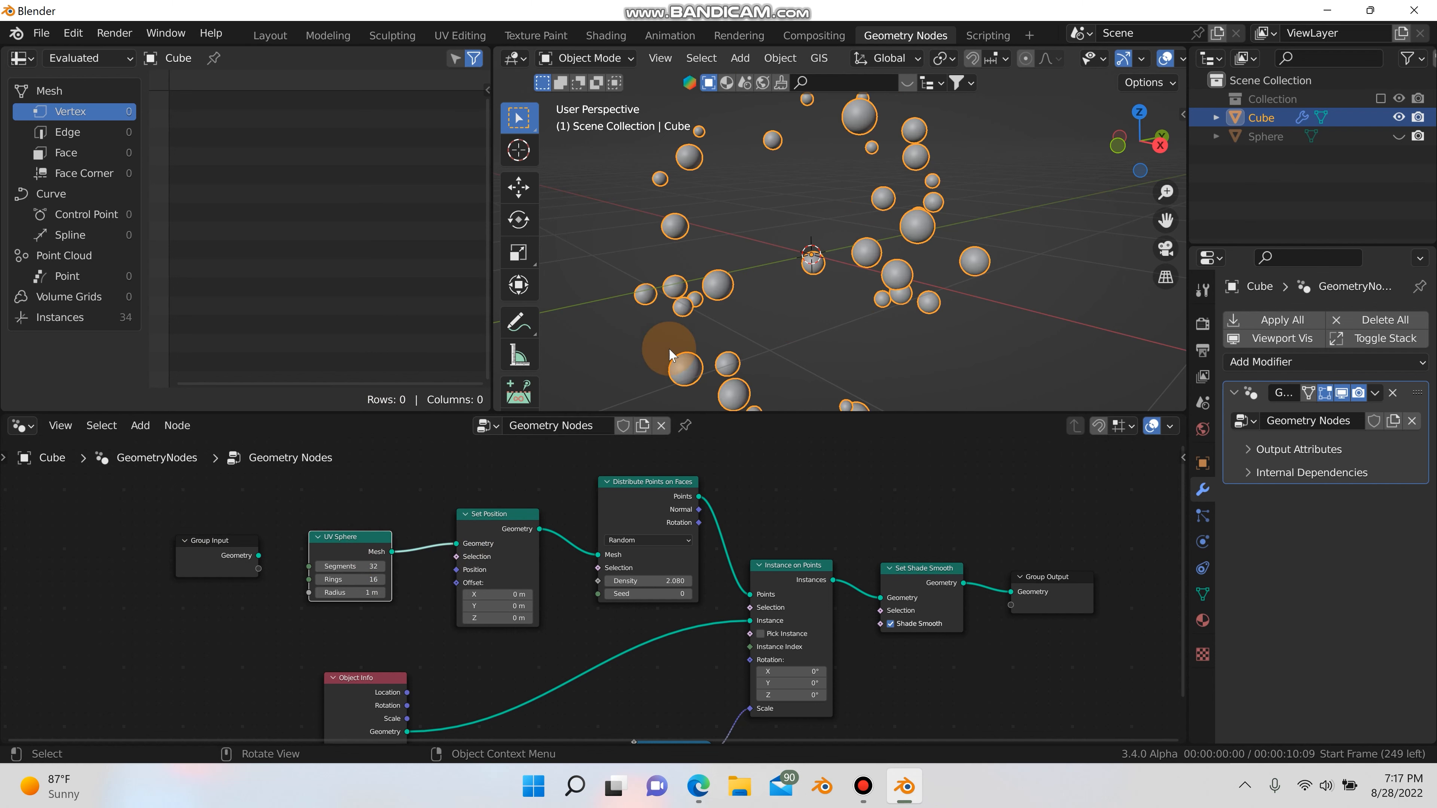
Replace Sphere with Dome as the object in the Object Info node.
{"action": "middle_click_drag", "start_coordinate": [727, 299], "coordinate": [804, 303]}
{"action": "scroll", "coordinate": [728, 294], "scroll_direction": "up", "scroll_amount": 3}
{"action": "scroll", "coordinate": [471, 707], "scroll_direction": "down", "scroll_amount": 1}
{"action": "middle_click_drag", "start_coordinate": [471, 708], "coordinate": [553, 614]}
{"action": "scroll", "coordinate": [545, 641], "scroll_direction": "up", "scroll_amount": 3}
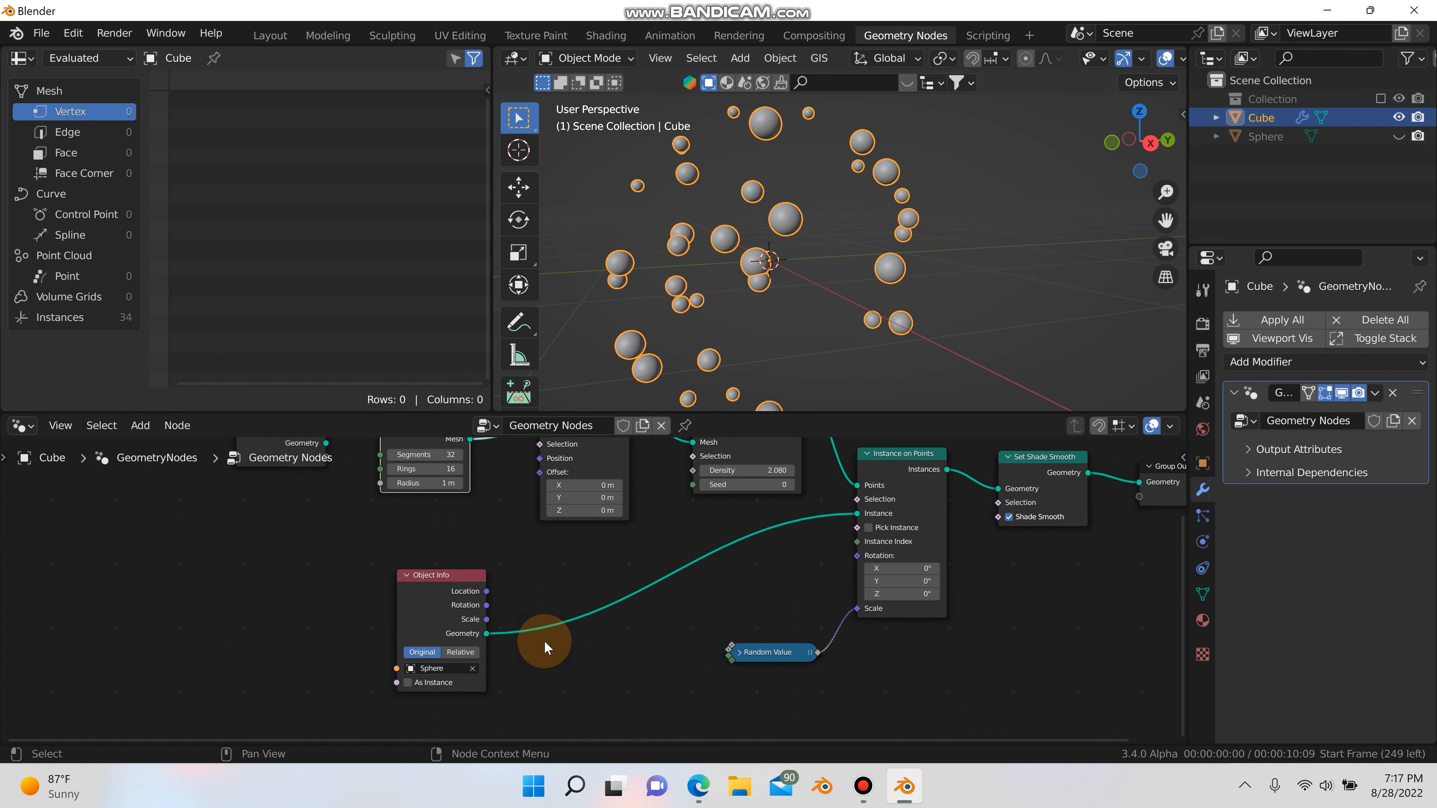
{"action": "left_click", "coordinate": [460, 673]}
{"action": "left_click", "coordinate": [418, 673]}
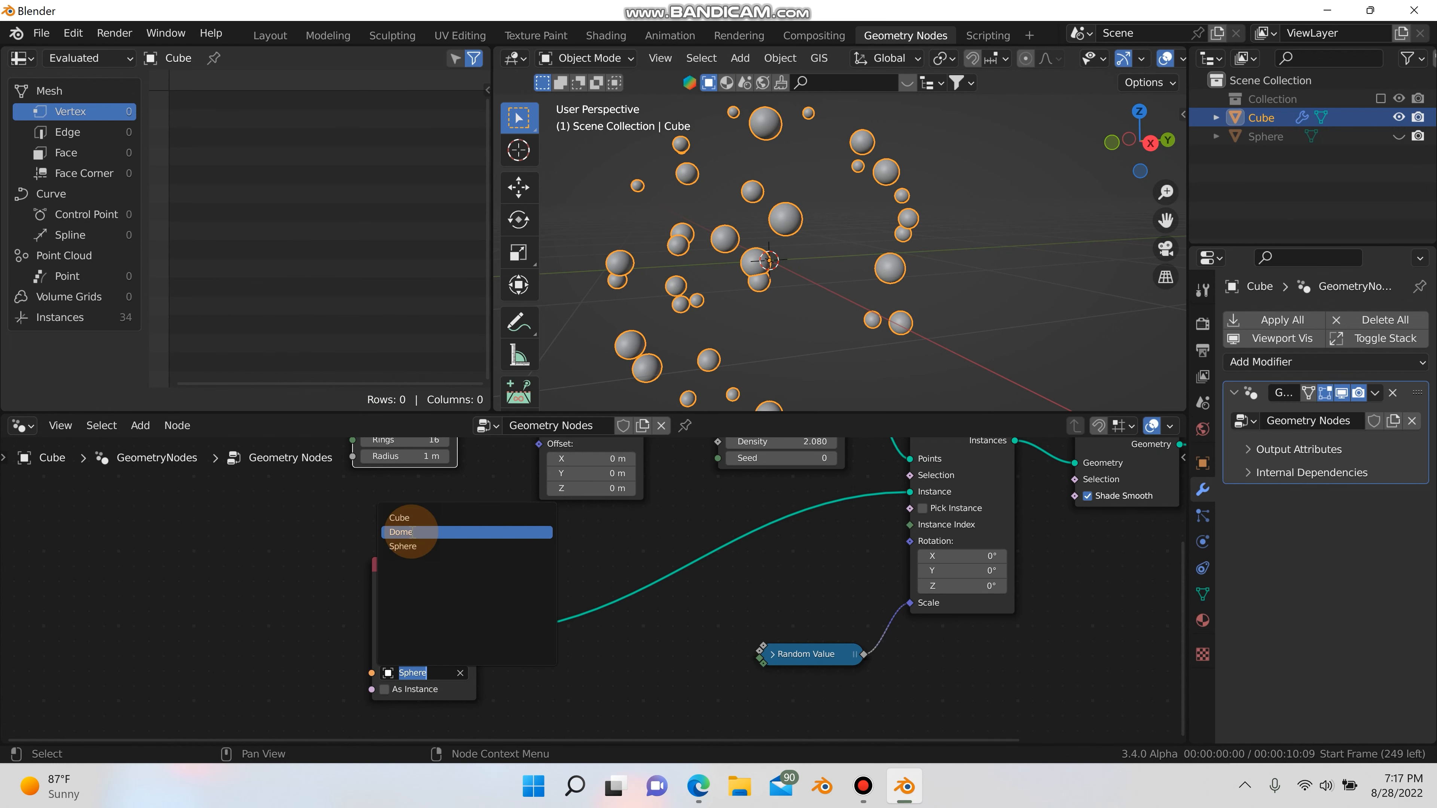
{"action": "left_click", "coordinate": [512, 496]}
{"action": "middle_click_drag", "start_coordinate": [927, 193], "coordinate": [883, 238]}
Try a Density of 70.330 in the Distribute Points on Faces node, and restore it to 2.08.
{"action": "middle_click_drag", "start_coordinate": [785, 513], "coordinate": [734, 585]}
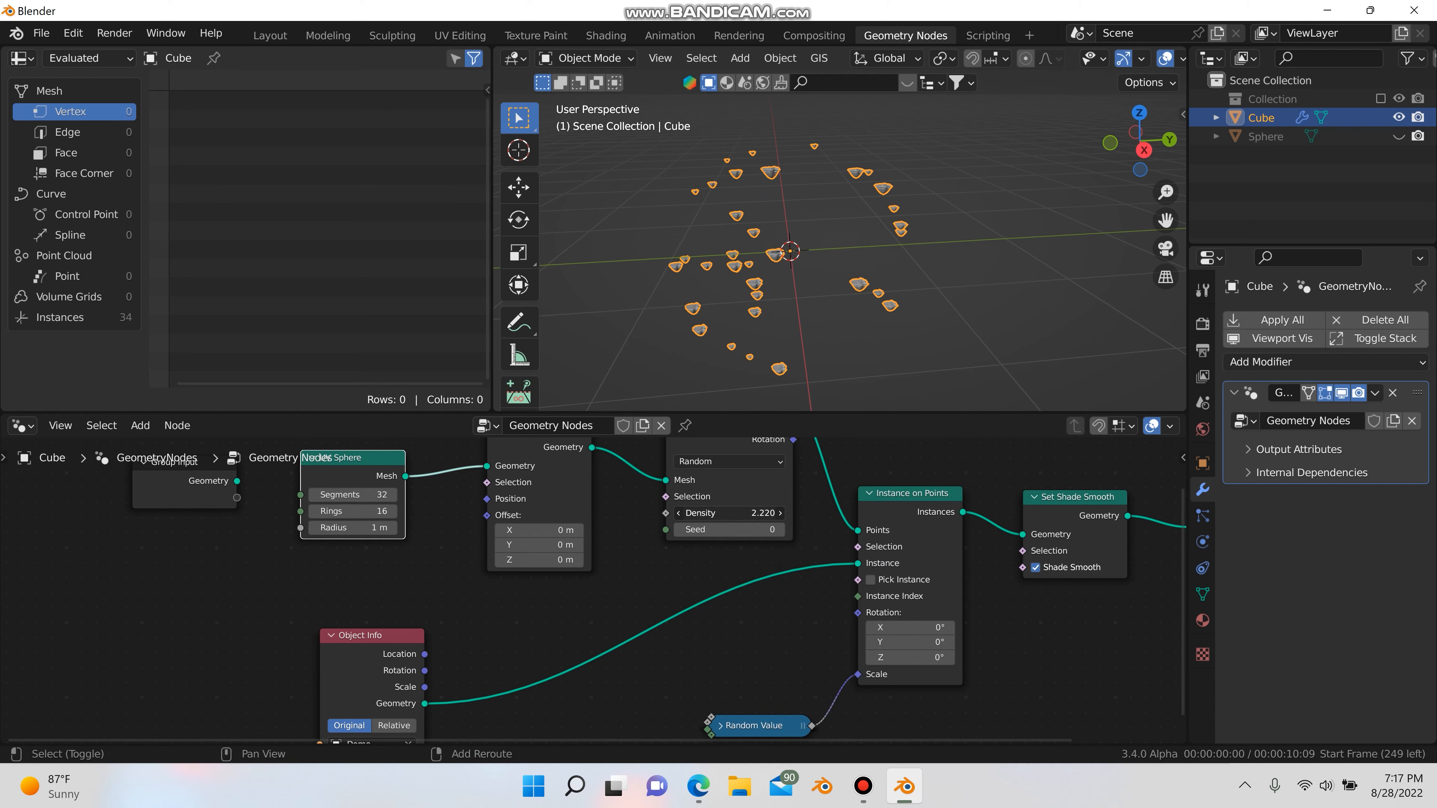
{"action": "left_click_drag", "start_coordinate": [729, 513], "coordinate": [843, 513]}
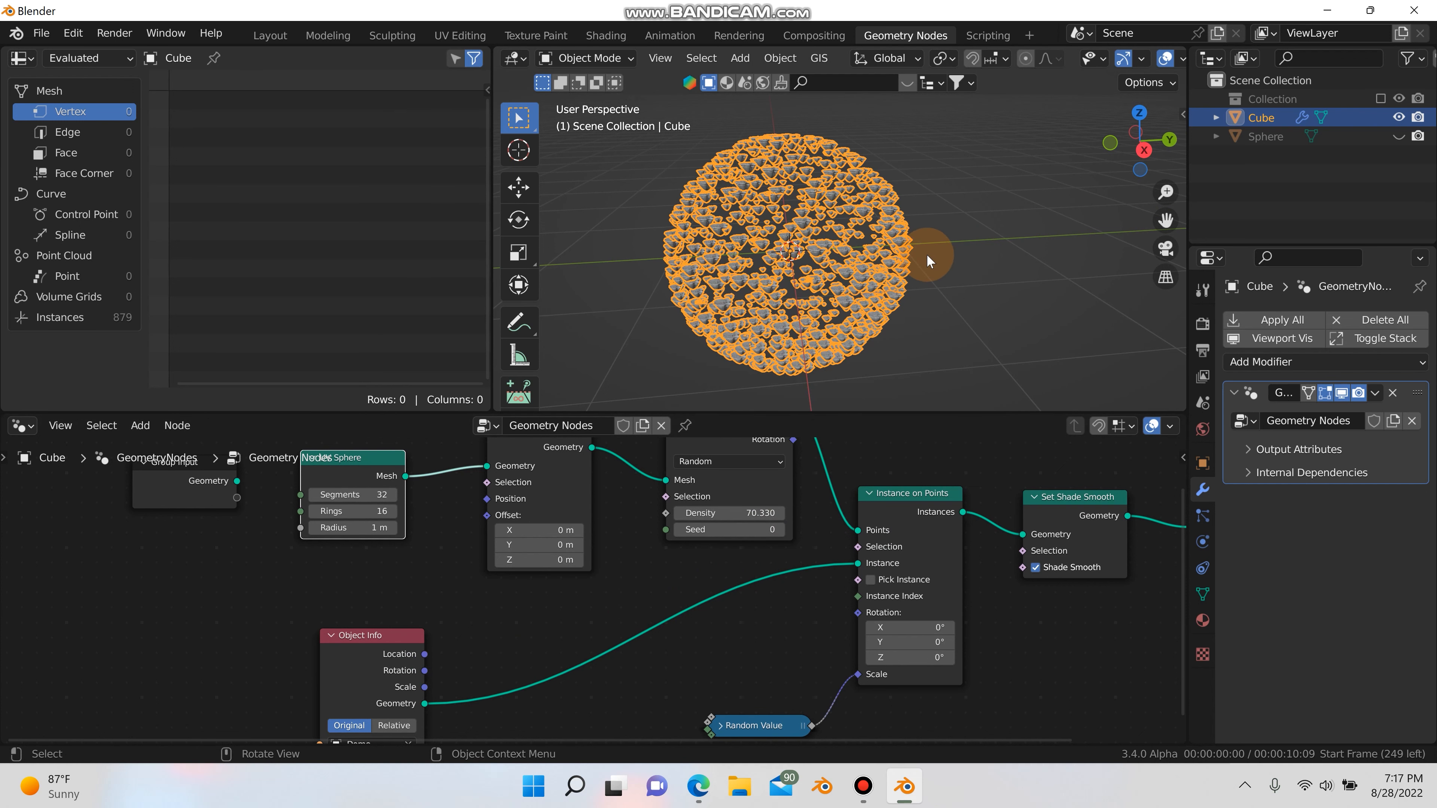
{"action": "scroll", "coordinate": [923, 254], "scroll_direction": "down", "scroll_amount": 2}
{"action": "middle_click_drag", "start_coordinate": [859, 260], "coordinate": [799, 264]}
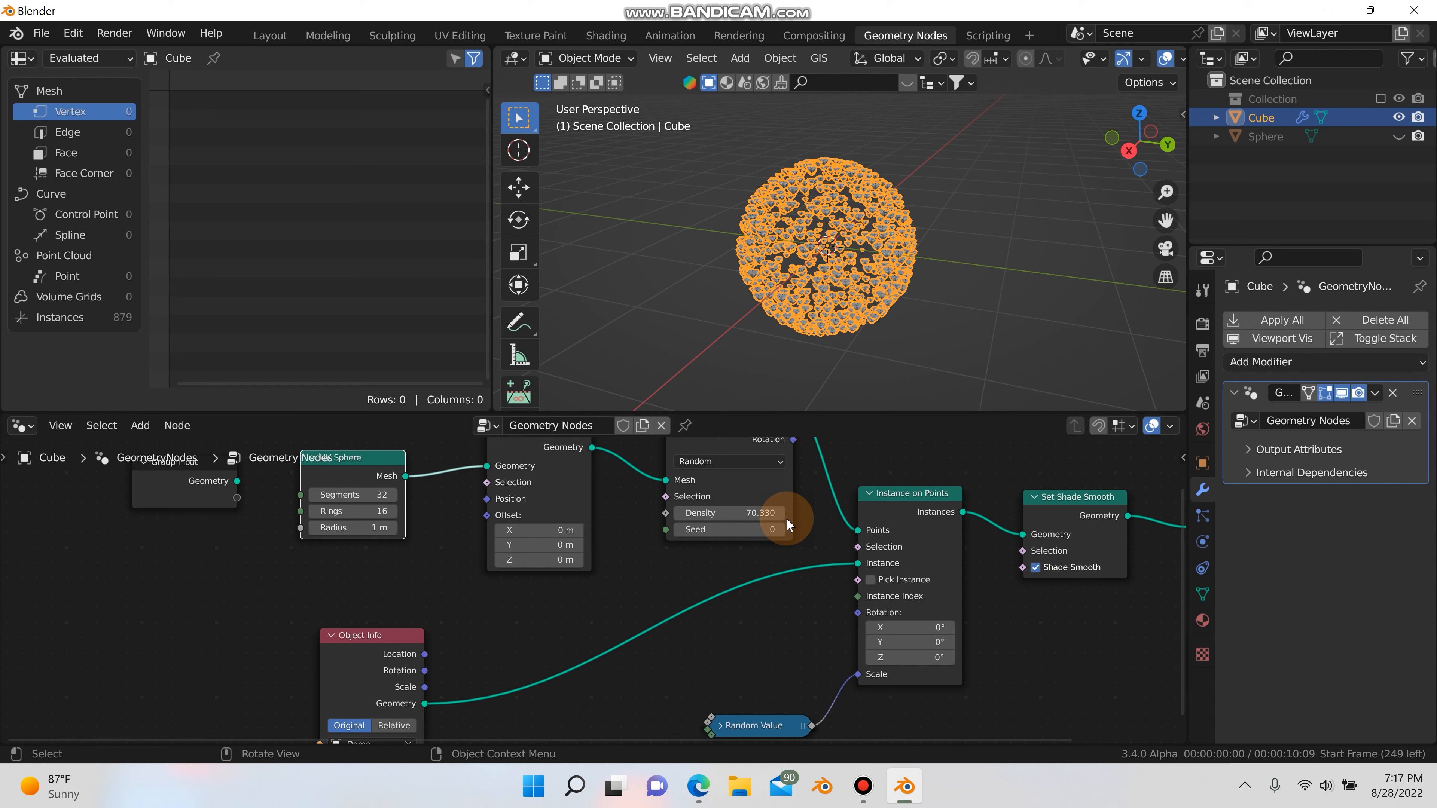
{"action": "left_click", "coordinate": [762, 513]}
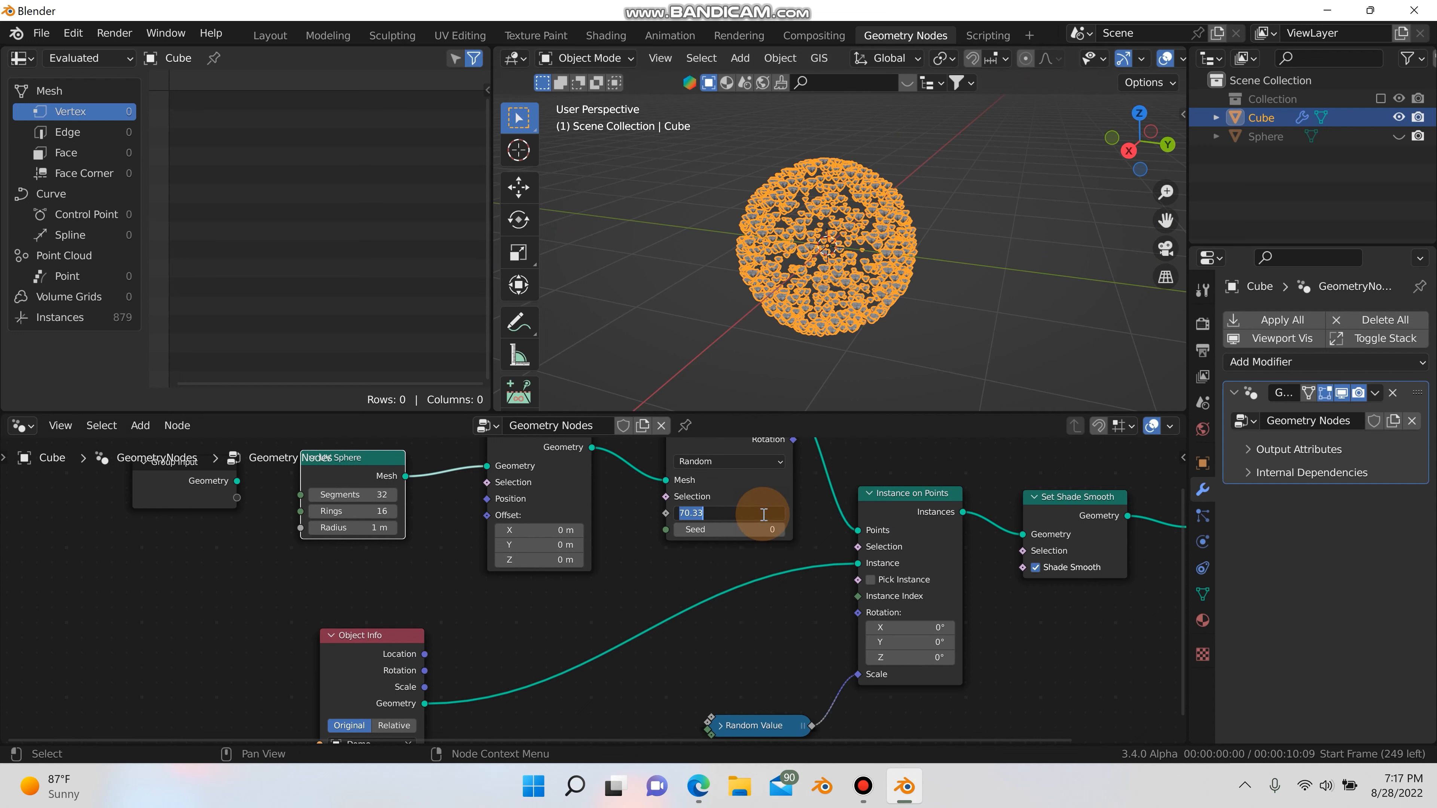
{"action": "type", "text": "2.08"}
{"action": "key", "text": "Return"}
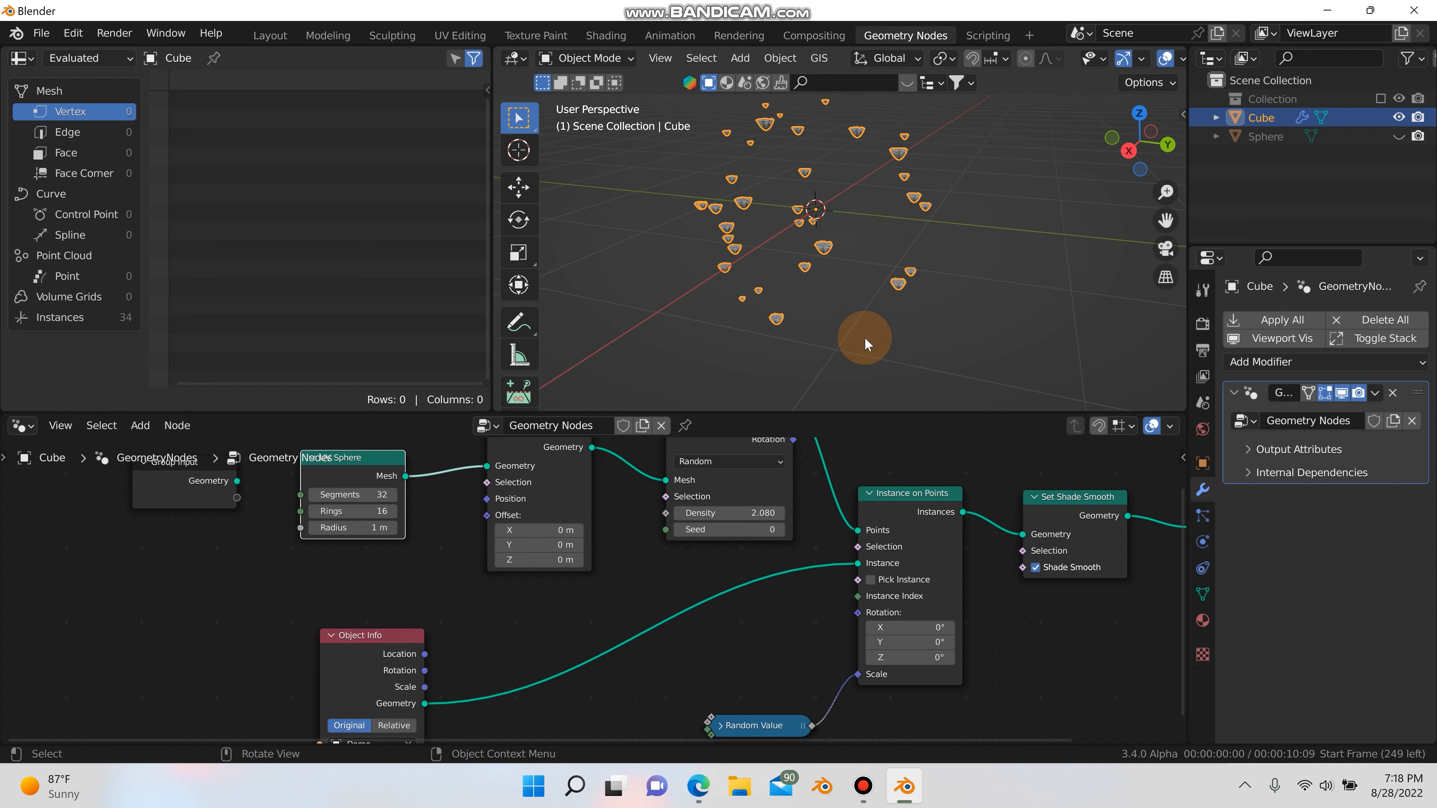
Deselect the Cube object and examine the scattered dome instances from several angles, along with the complete node tree.
{"action": "mouse_move", "coordinate": [865, 338]}
{"action": "middle_mouse_down"}
{"action": "mouse_move", "coordinate": [894, 341]}
{"action": "mouse_move", "coordinate": [885, 372]}
{"action": "mouse_move", "coordinate": [849, 315]}
{"action": "mouse_move", "coordinate": [923, 287]}
{"action": "mouse_move", "coordinate": [1028, 314]}
{"action": "middle_mouse_up"}
{"action": "left_click", "coordinate": [870, 352]}
{"action": "scroll", "coordinate": [922, 287], "scroll_direction": "up", "scroll_amount": 1}
{"action": "scroll", "coordinate": [843, 313], "scroll_direction": "up", "scroll_amount": 2}
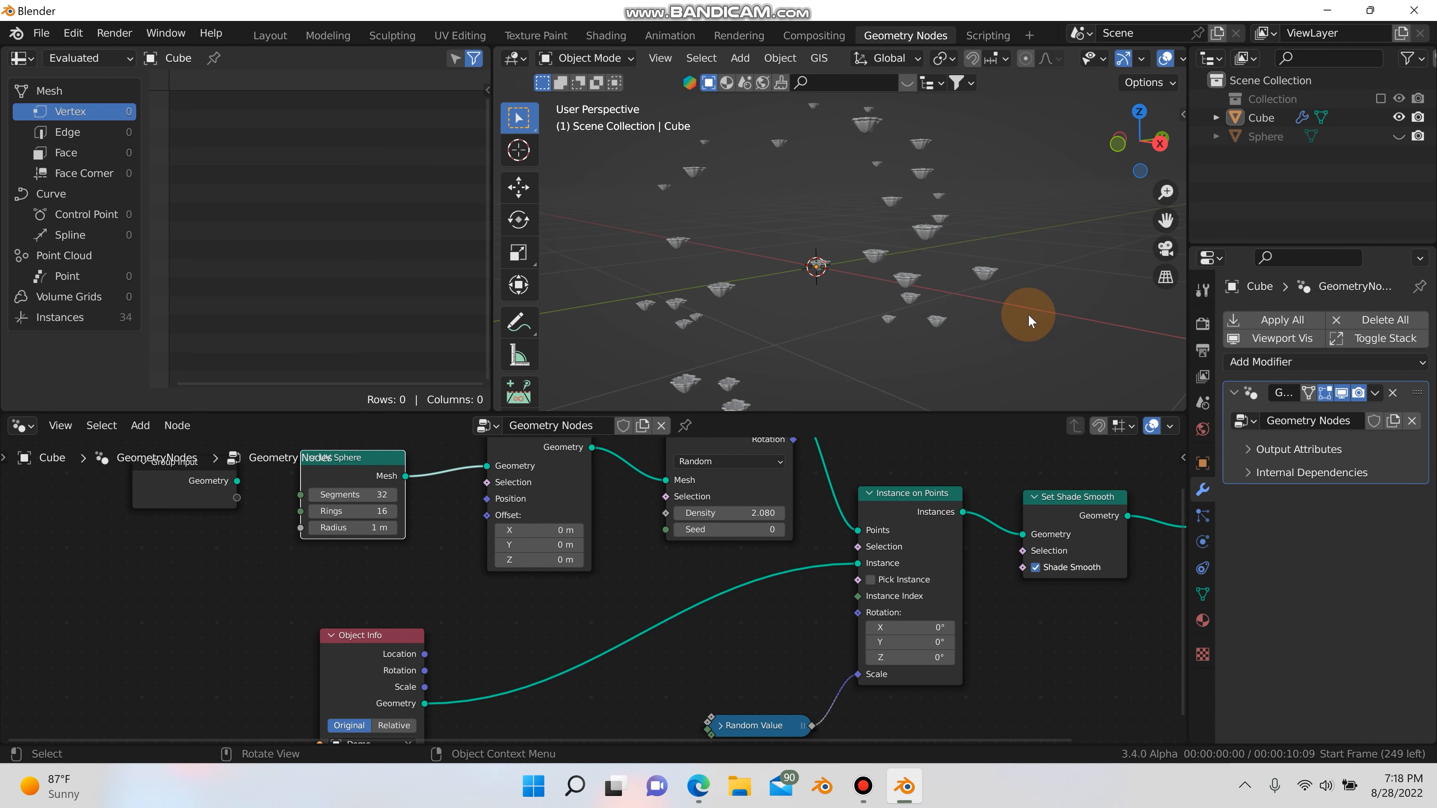
{"action": "mouse_move", "coordinate": [1028, 313]}
{"action": "middle_mouse_down"}
{"action": "mouse_move", "coordinate": [896, 352]}
{"action": "mouse_move", "coordinate": [931, 301]}
{"action": "mouse_move", "coordinate": [725, 418]}
{"action": "middle_mouse_up"}
{"action": "scroll", "coordinate": [820, 298], "scroll_direction": "up", "scroll_amount": 2}
{"action": "middle_click_drag", "start_coordinate": [883, 303], "coordinate": [855, 356]}
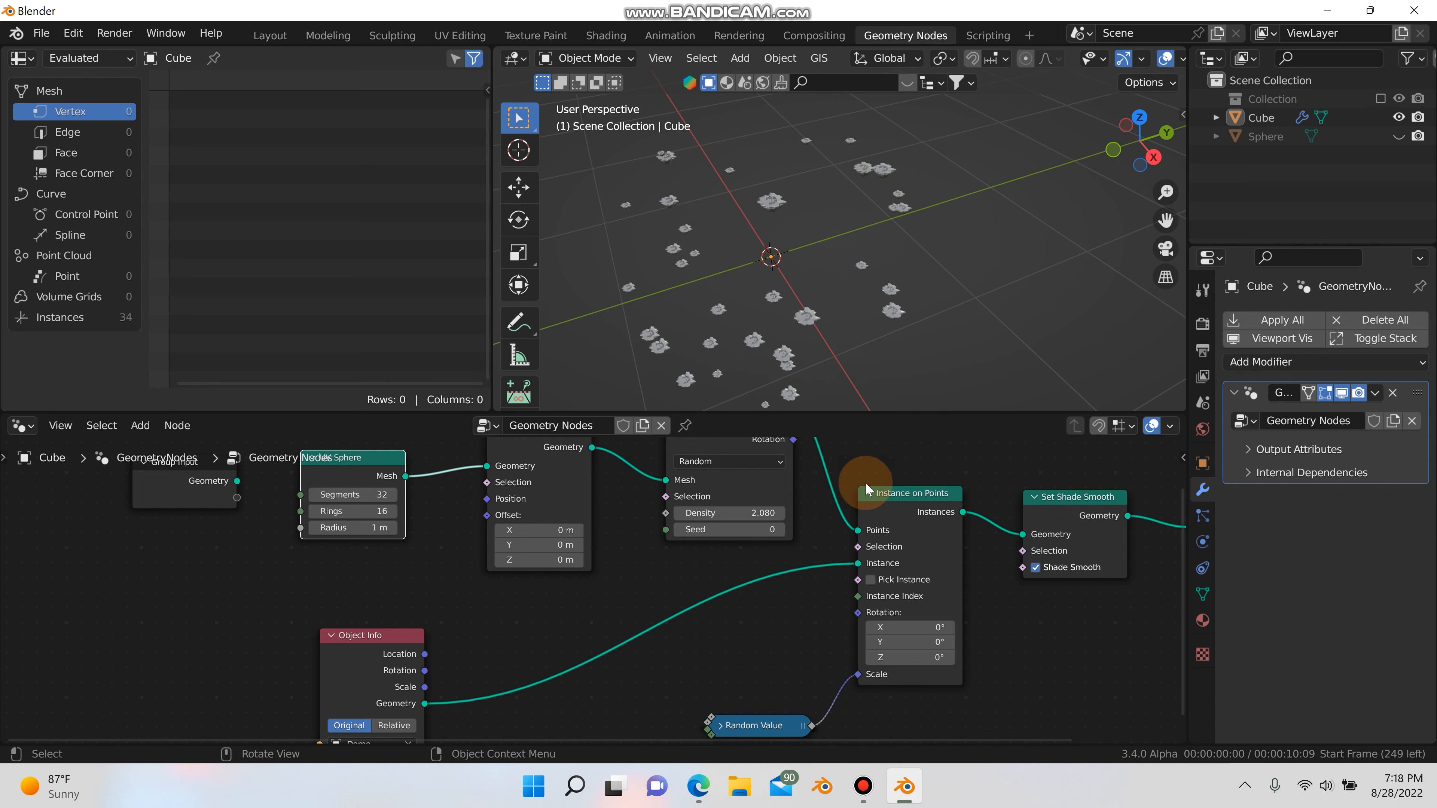
{"action": "scroll", "coordinate": [661, 616], "scroll_direction": "down", "scroll_amount": 2}
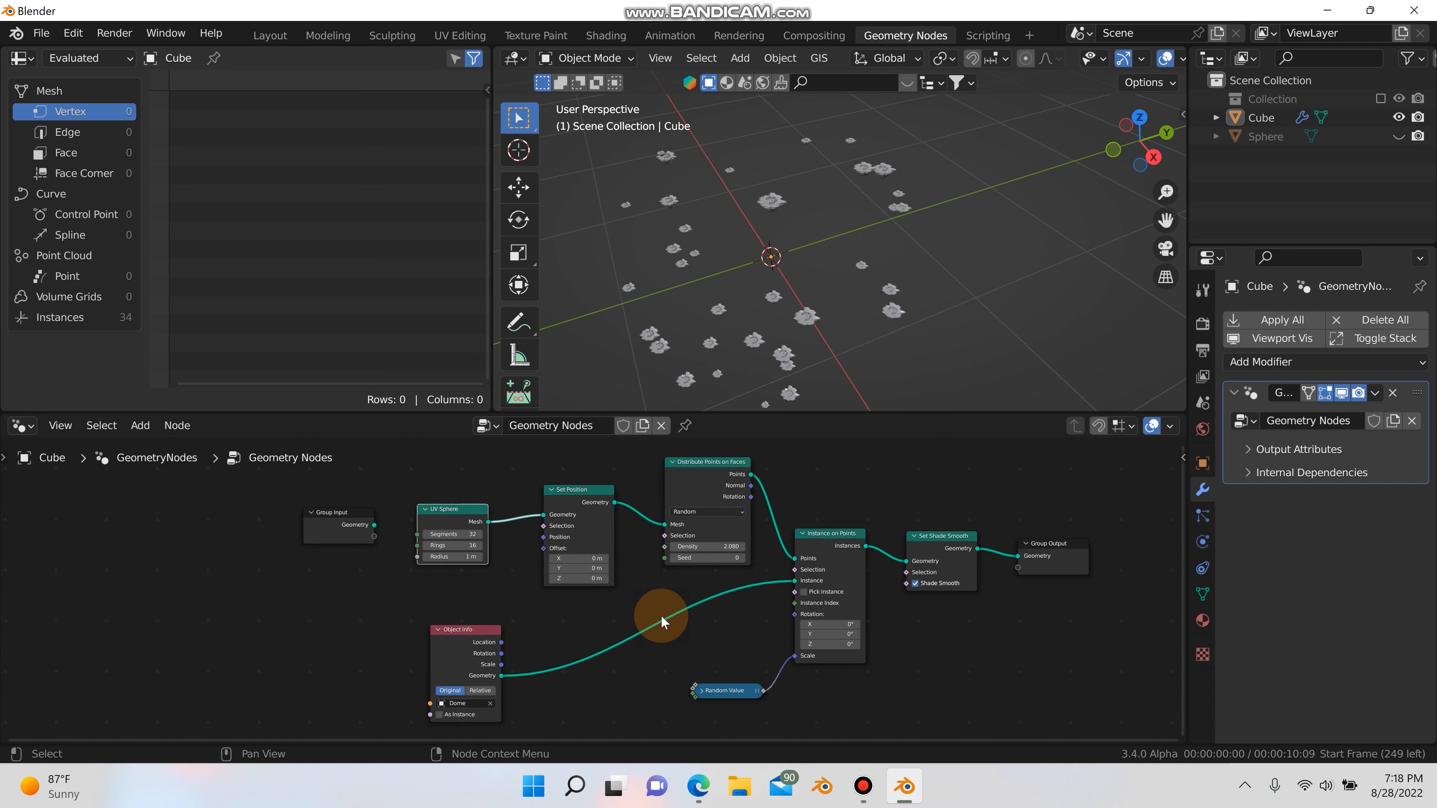